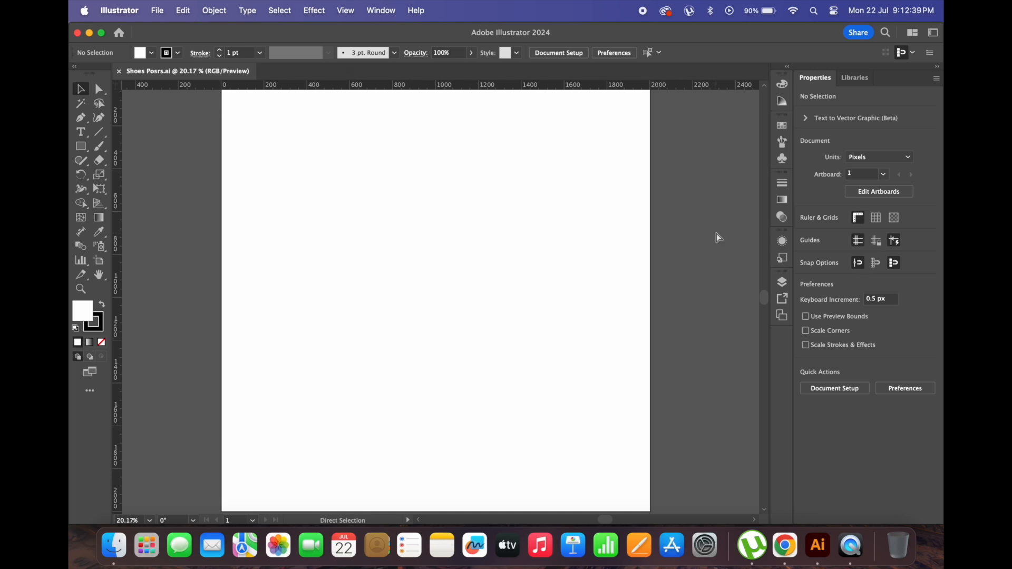
Step: Create a rectangle 2000 px wide and 2000 px high with the Rectangle tool
scroll(716, 233, down, 1)
key(super+minus)
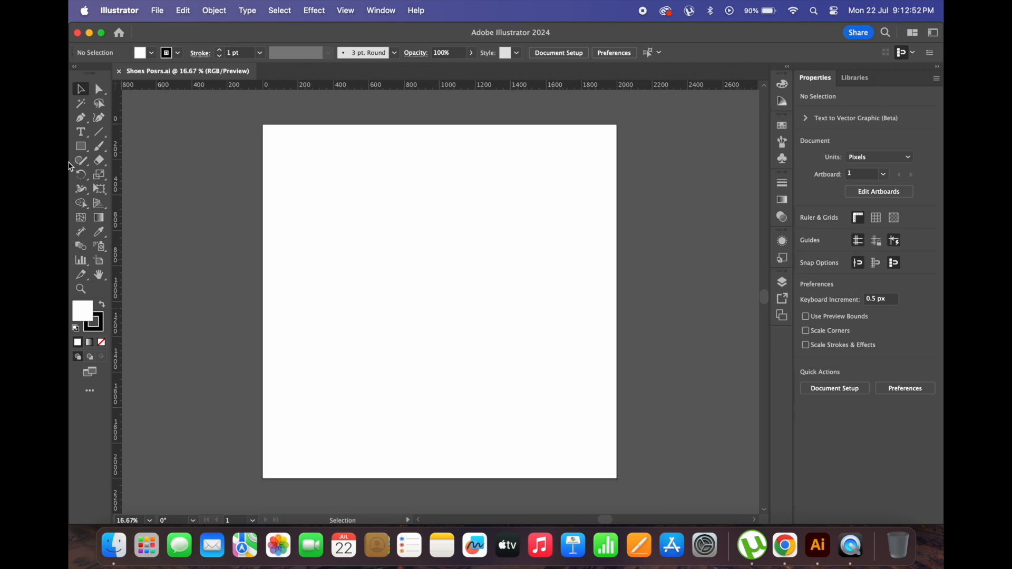
click(78, 149)
click(427, 215)
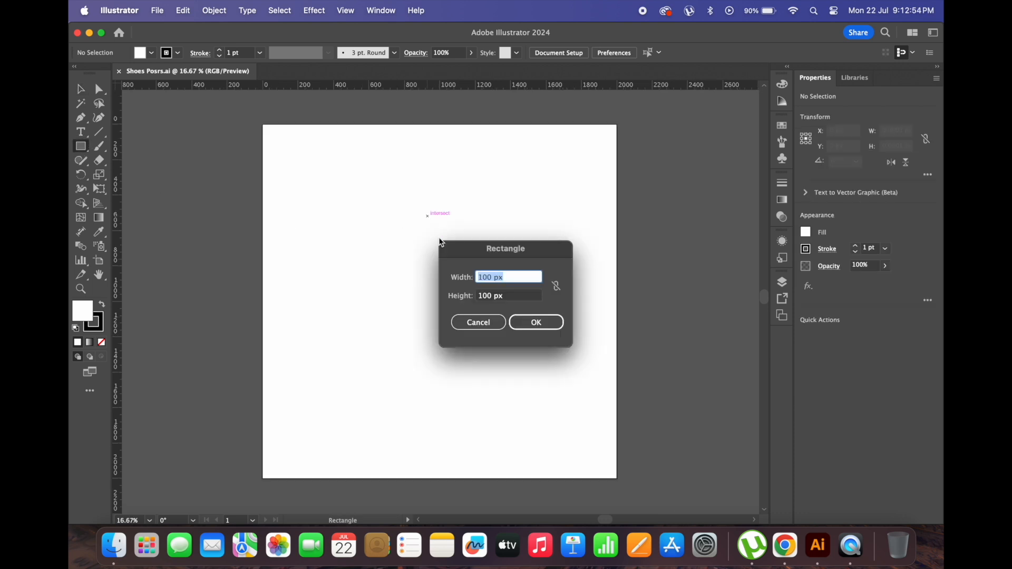
key(Tab)
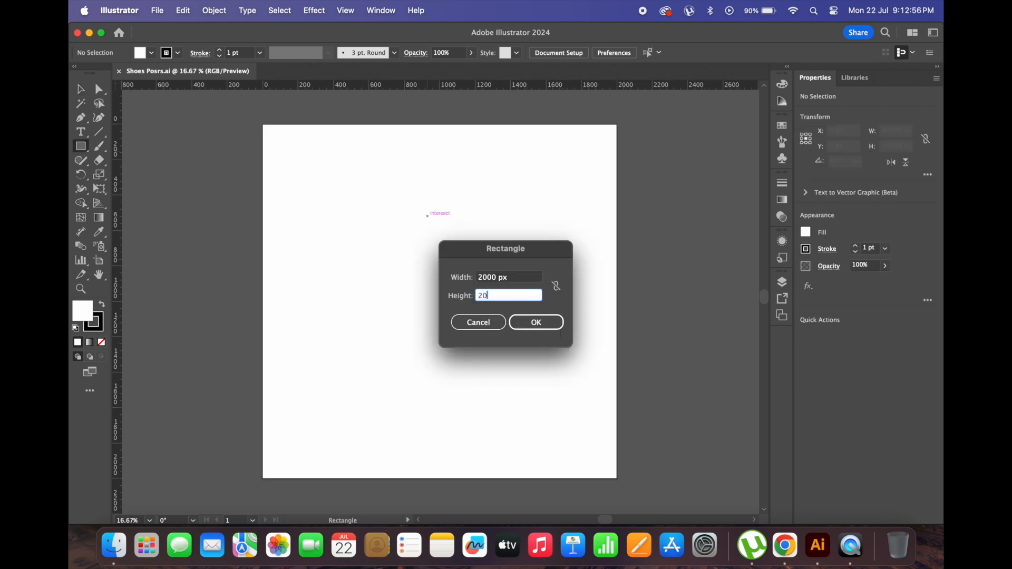
key(Return)
key(v)
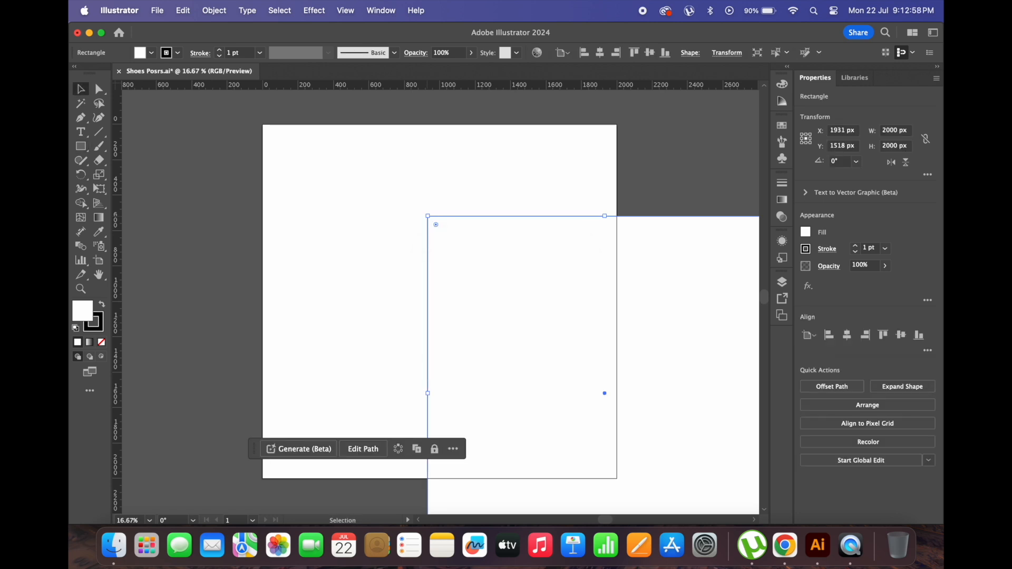
Step: Center the rectangle horizontally and vertically on the artboard
click(846, 335)
click(900, 336)
click(685, 295)
click(527, 277)
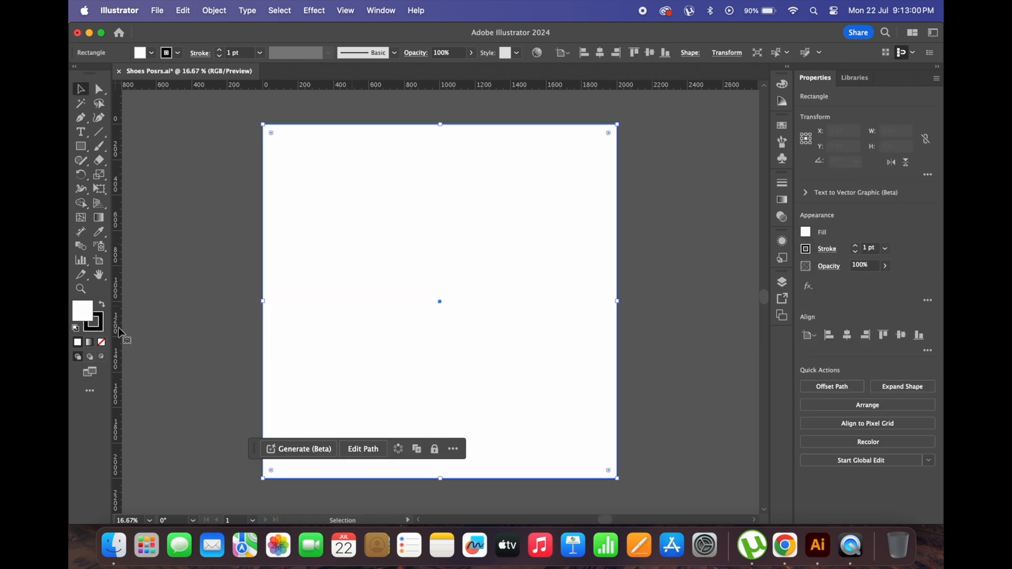
Step: Remove the stroke from the artboard-sized rectangle and keep the rectangle selected
click(91, 328)
click(102, 342)
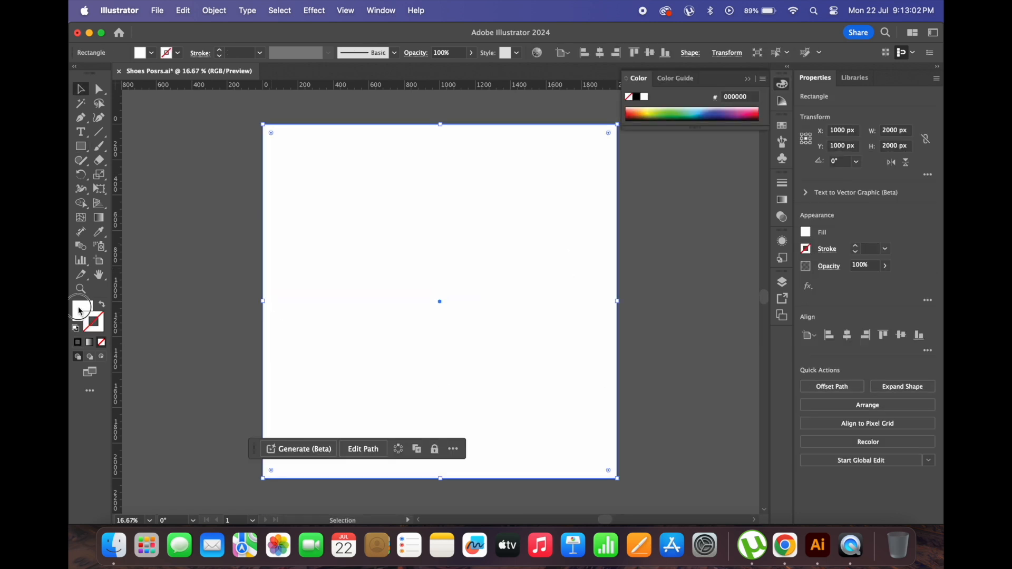
click(203, 286)
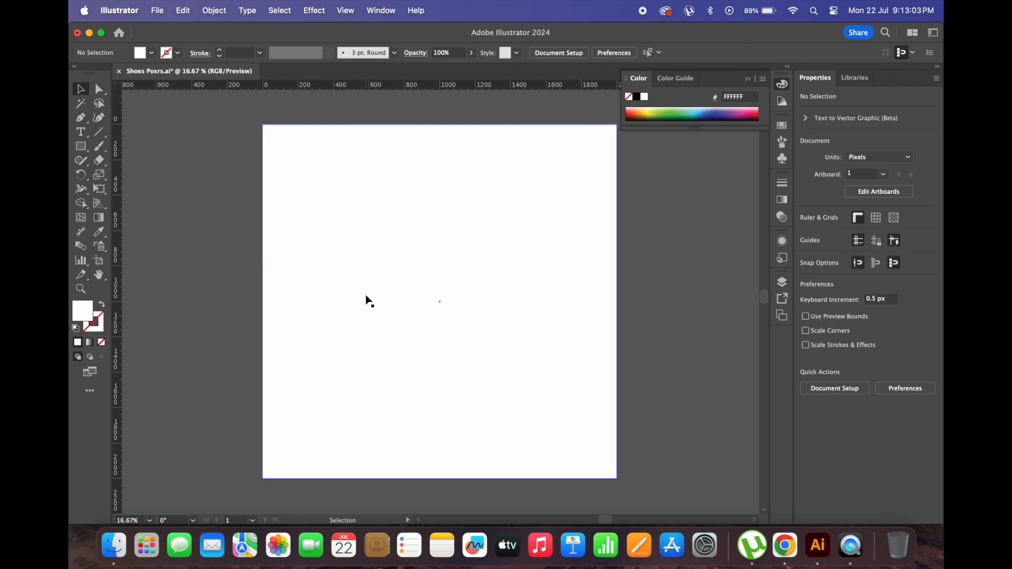
click(569, 226)
double_click(83, 315)
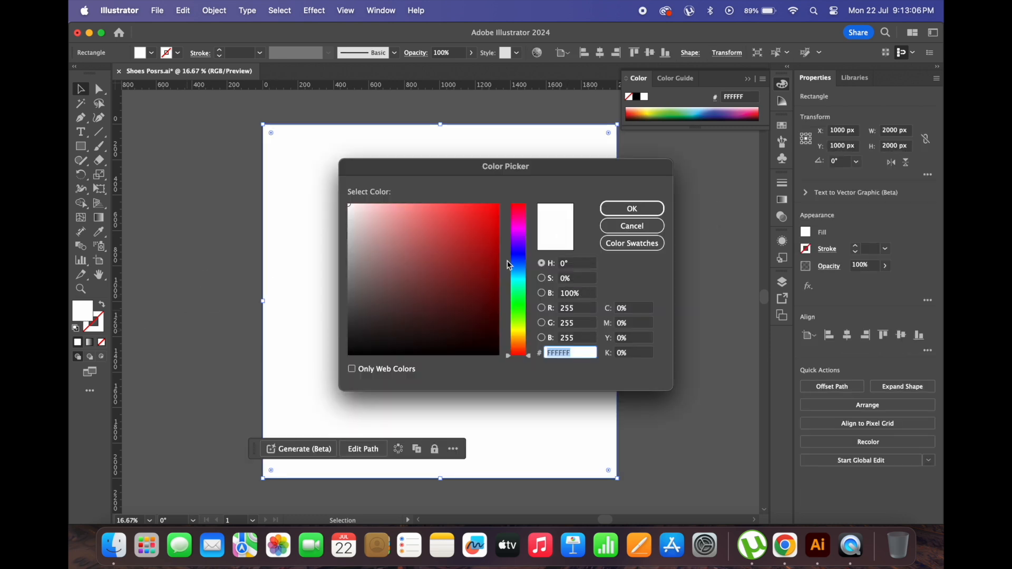
click(509, 250)
click(453, 310)
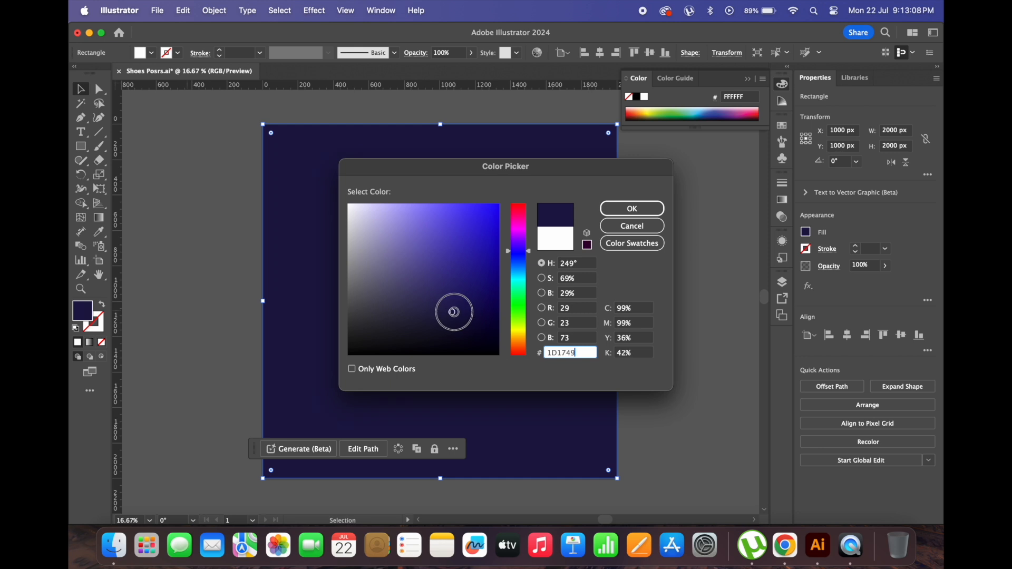
drag(448, 314, 429, 319)
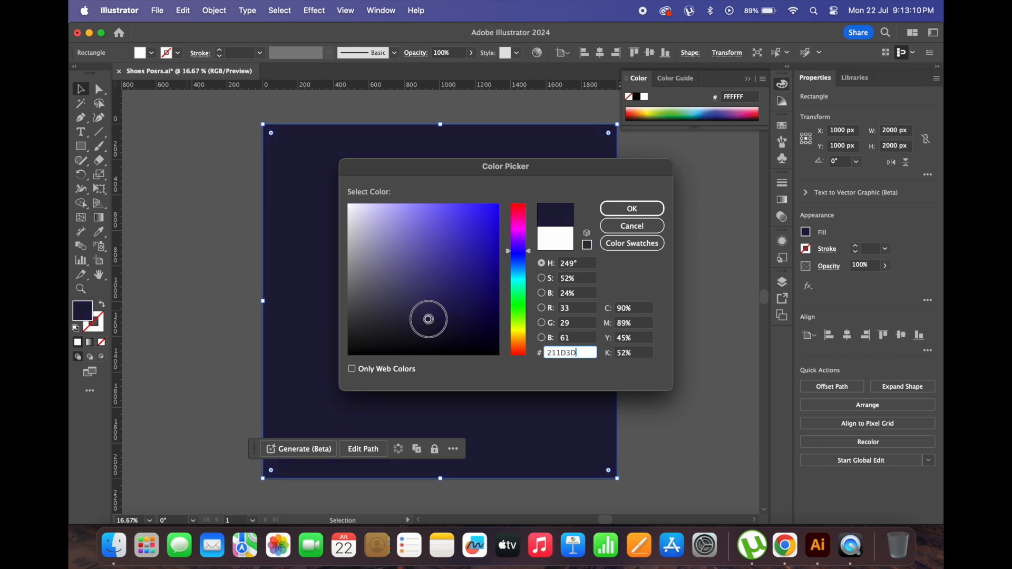
click(632, 225)
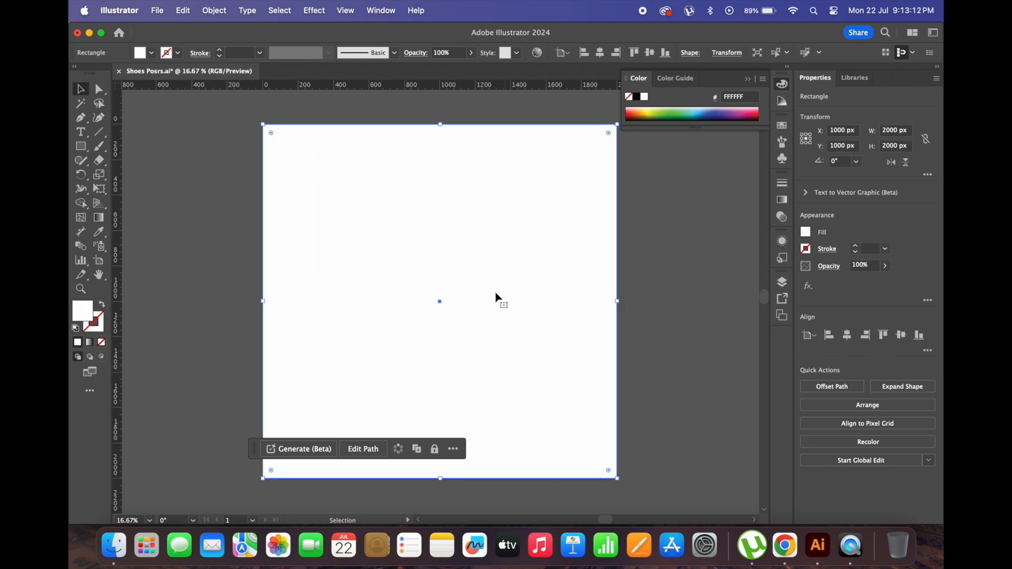
double_click(74, 322)
click(513, 256)
drag(426, 315, 415, 323)
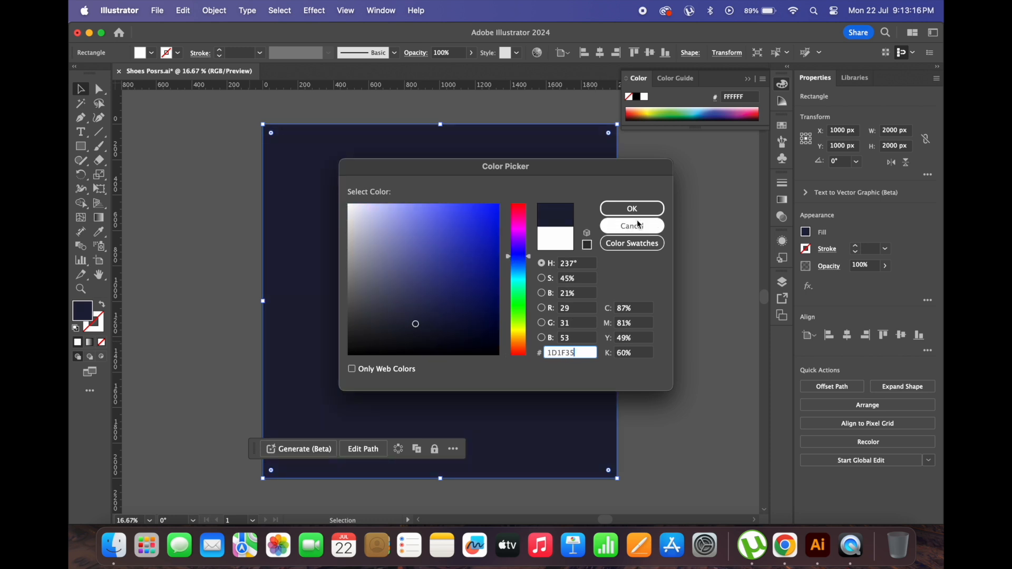
click(632, 226)
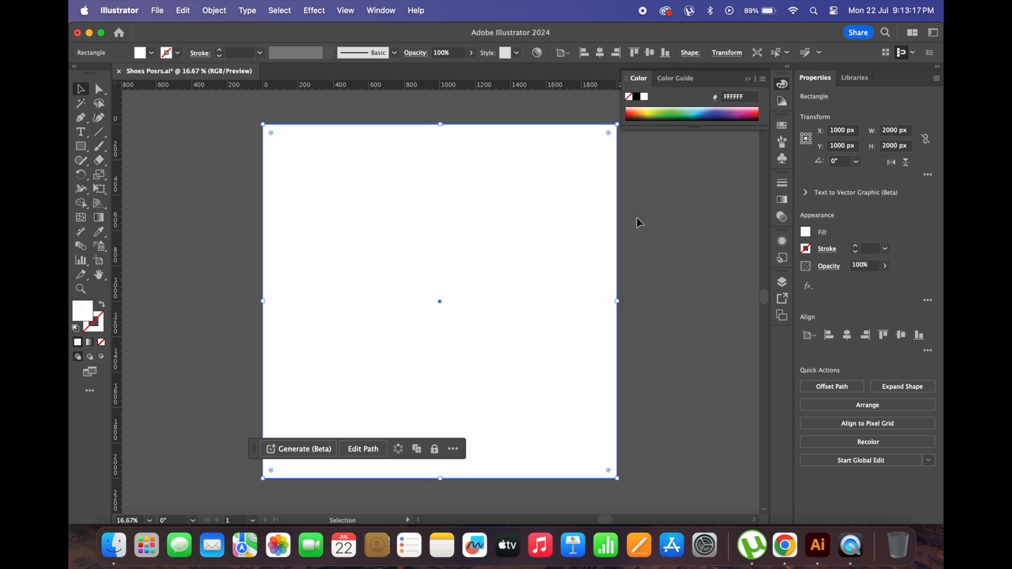
Step: Fill the background rectangle with dark navy 1E1C35 and save the document
double_click(82, 315)
text(1B1A30)
click(418, 323)
click(632, 209)
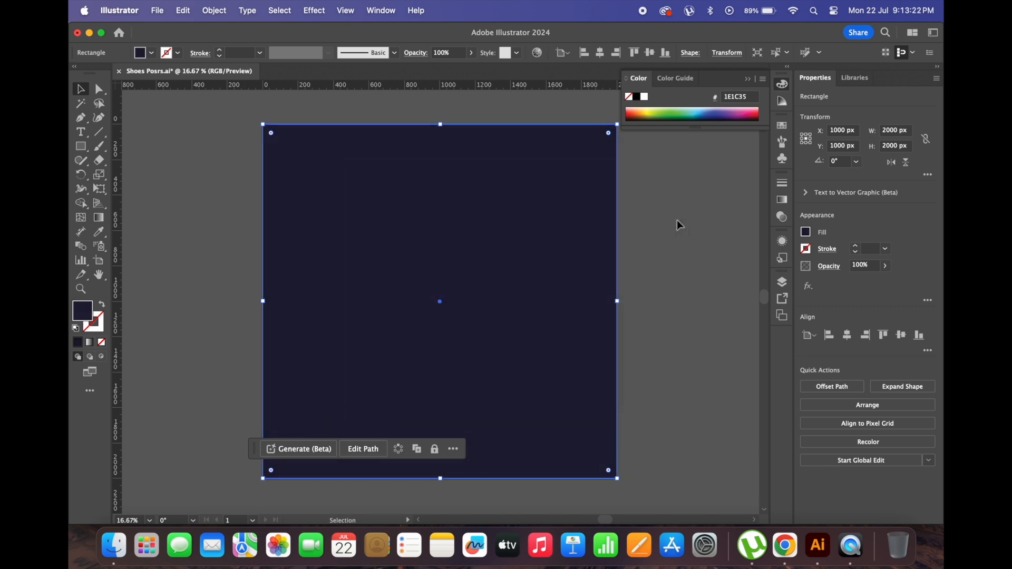
click(678, 223)
click(748, 80)
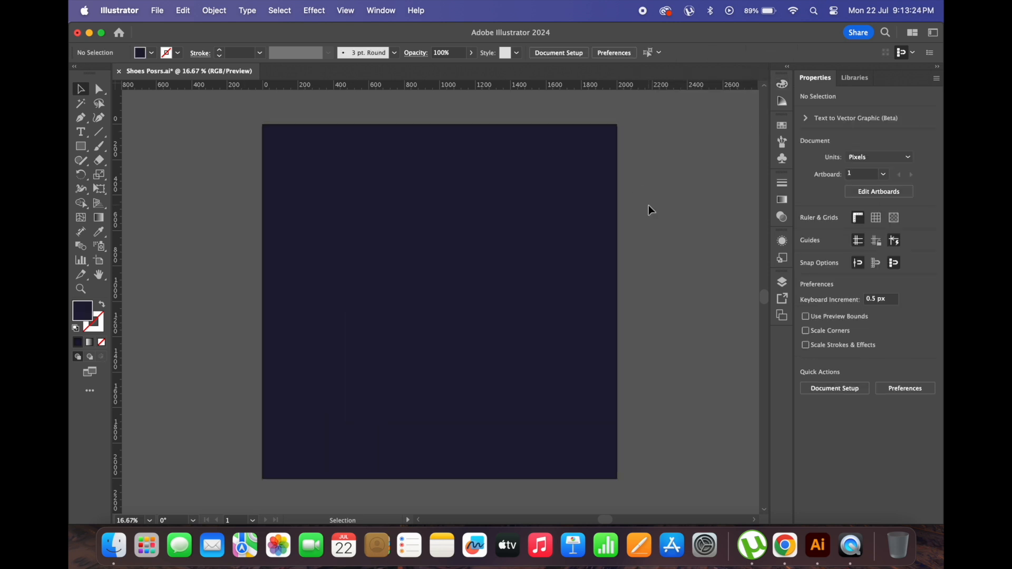
key(super+s)
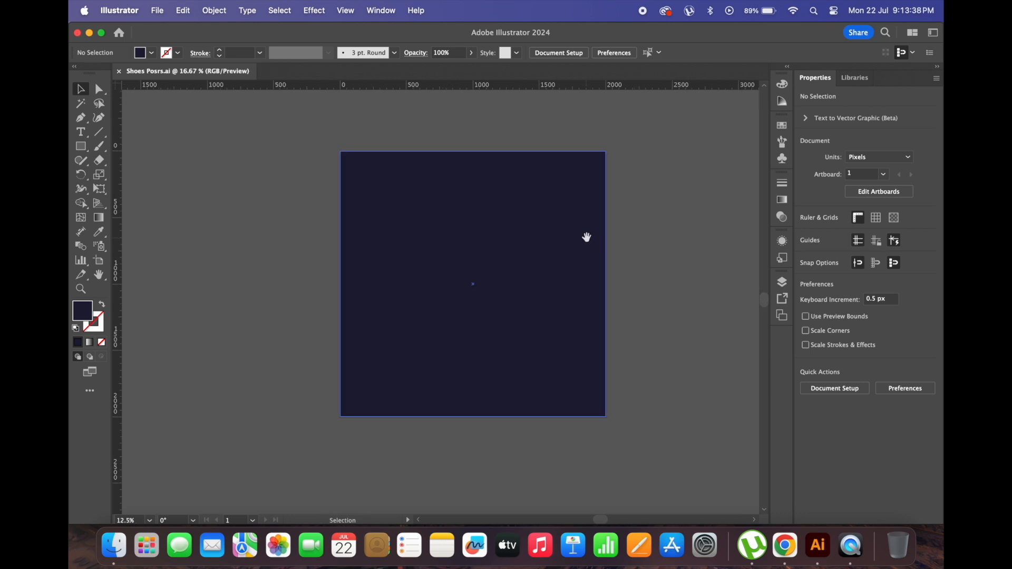
Step: Draw a straight diagonal Pen line about 2460 px wide and 1350 px high, from beyond the artboard's right edge down past its lower-left side
drag(585, 237, 529, 239)
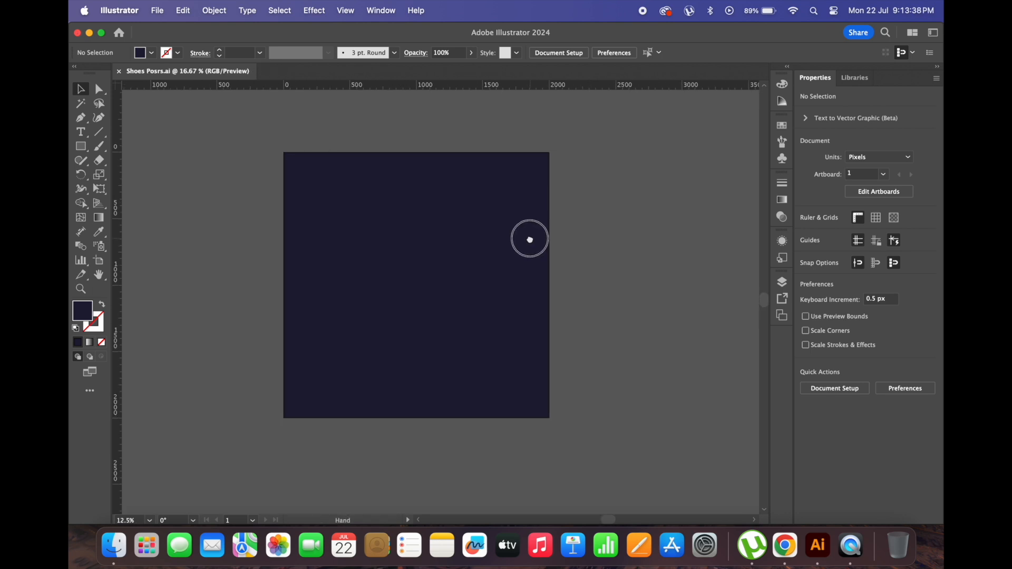
mouse_move(201, 259)
mouse_down()
mouse_move(162, 266)
mouse_move(215, 265)
mouse_up()
key(p)
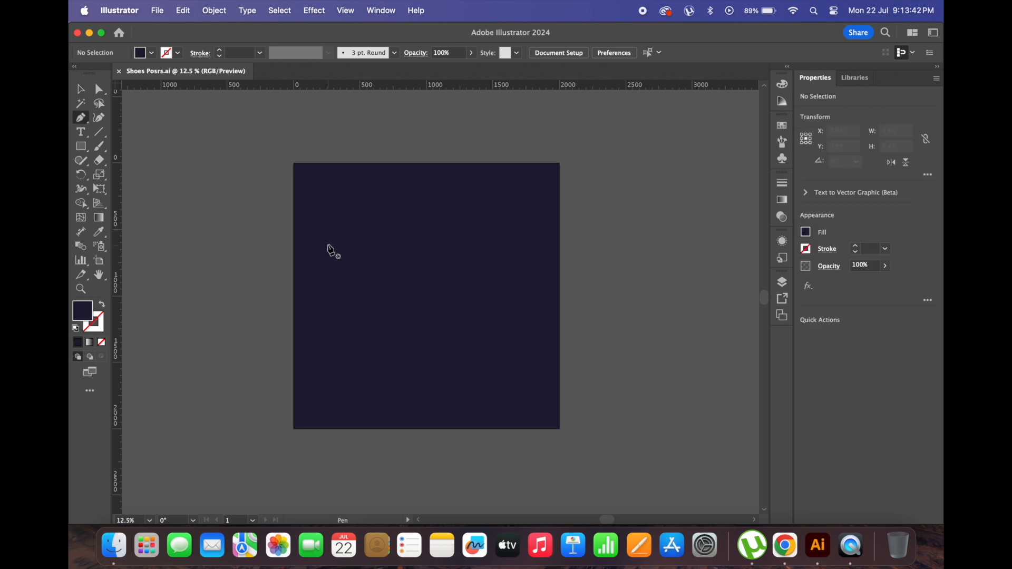
click(575, 246)
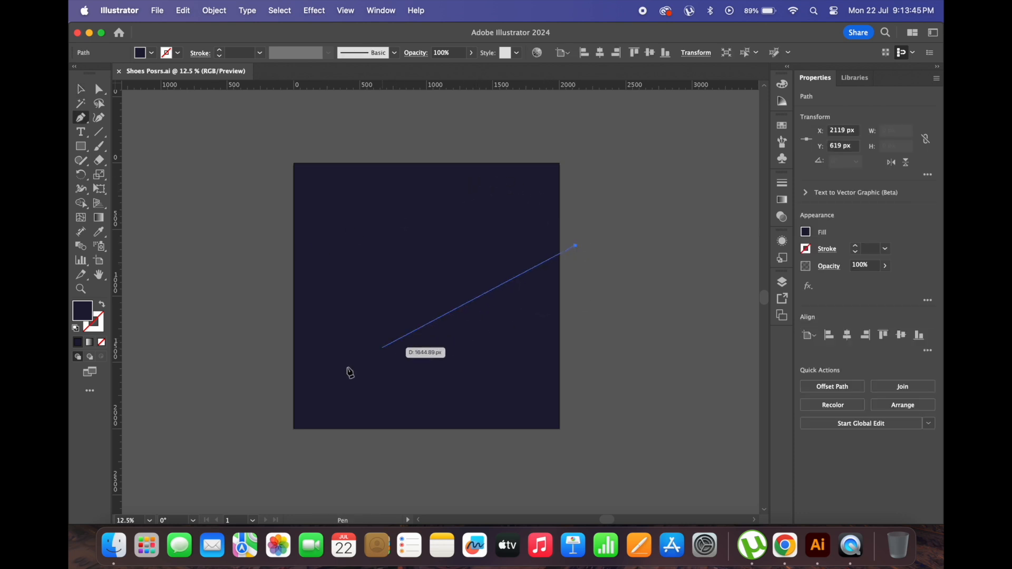
click(249, 425)
key(v)
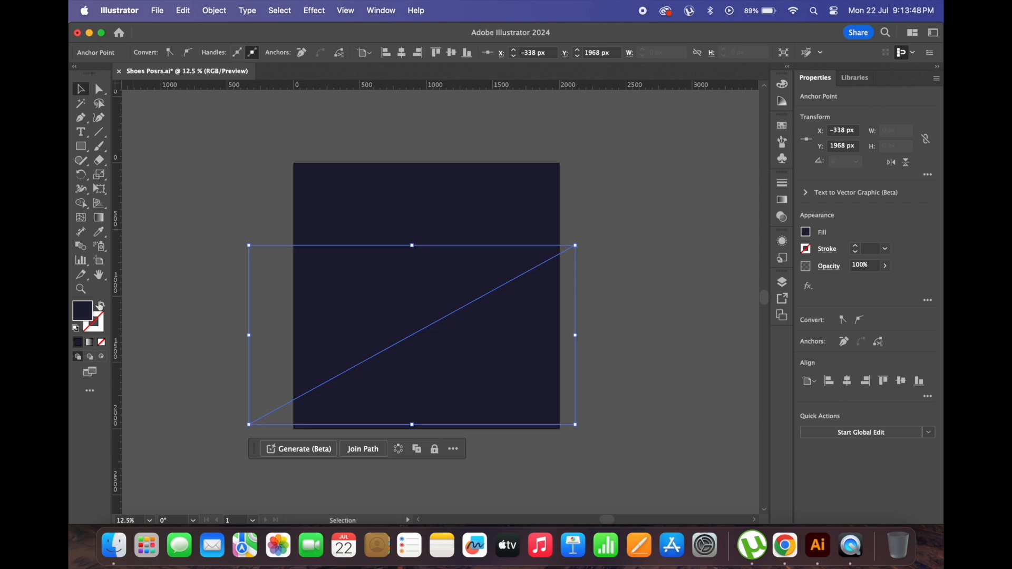
Step: Swap the diagonal line's fill and stroke, and set its stroke color to near-white FCFCFC
click(100, 304)
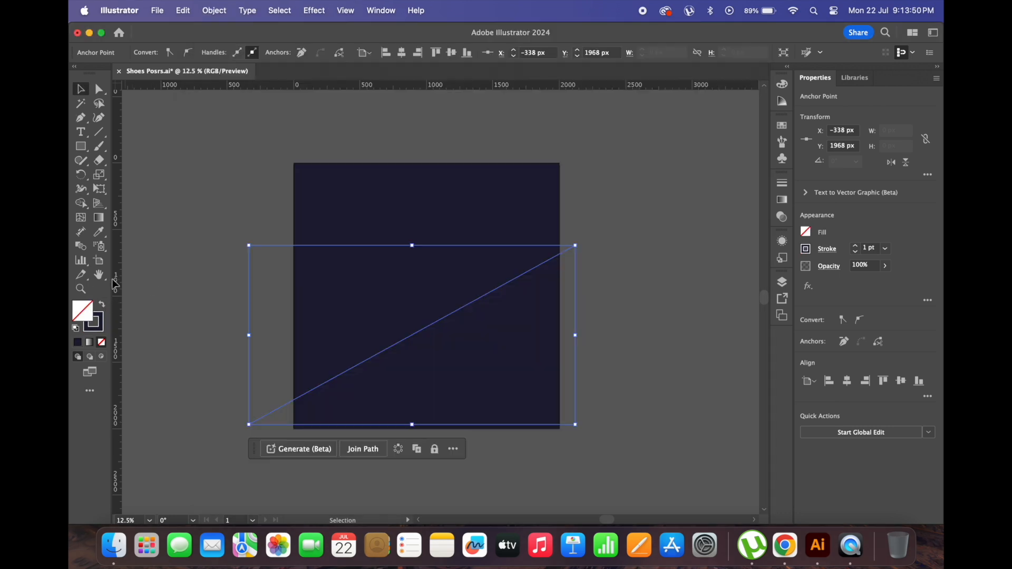
double_click(103, 315)
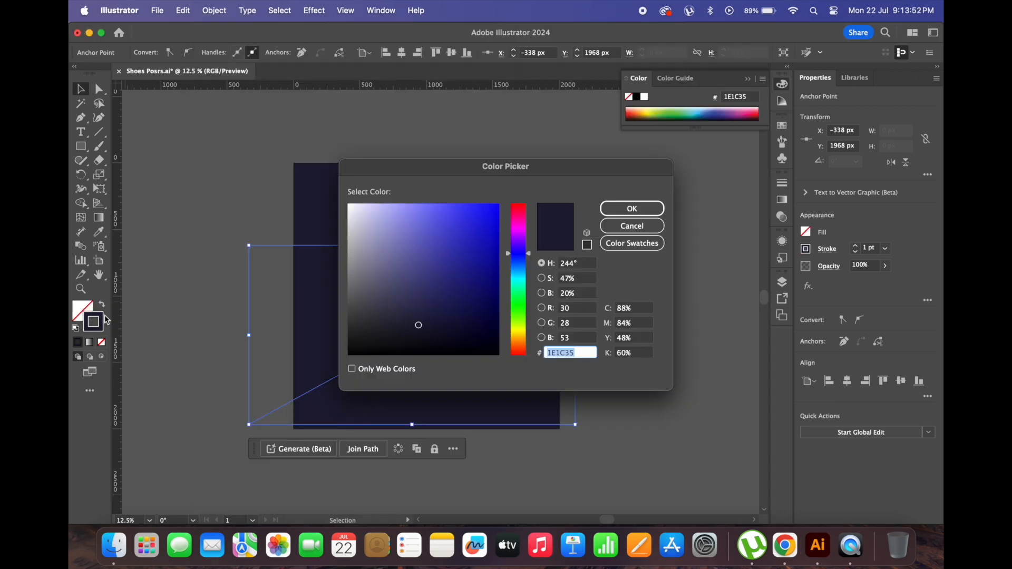
drag(350, 247, 340, 205)
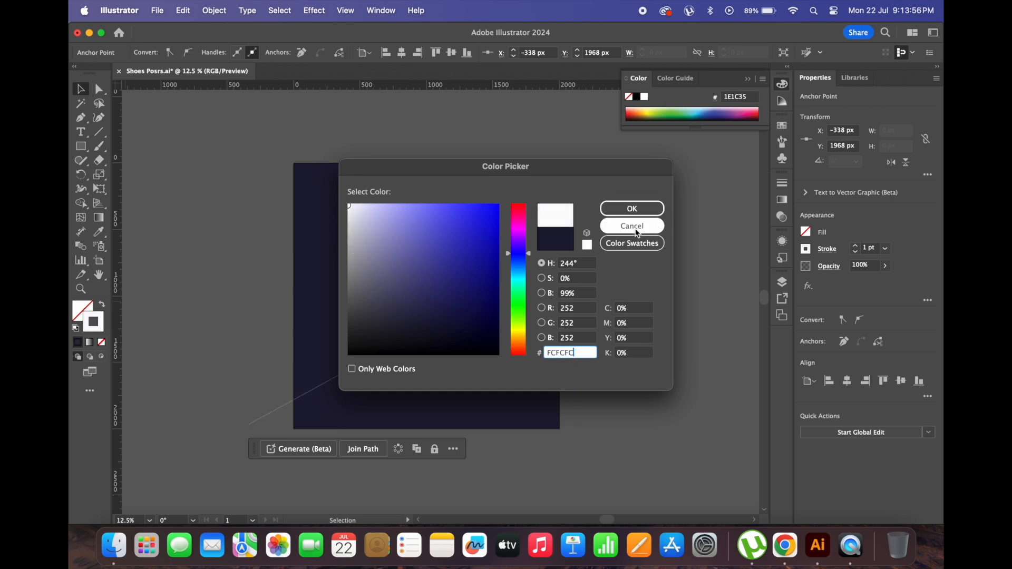
click(637, 212)
click(662, 278)
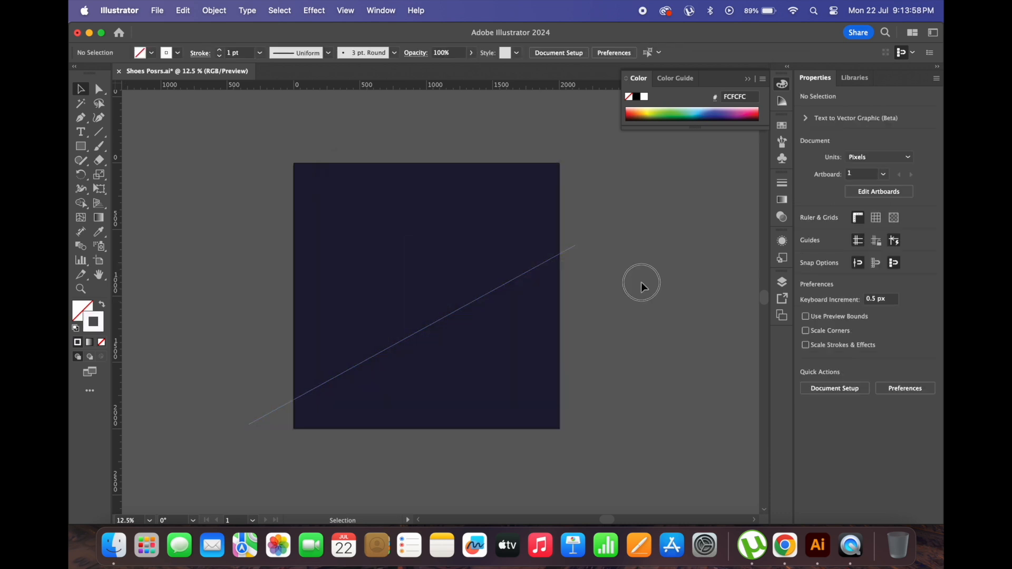
Step: Set the diagonal line's stroke weight to 20 pt
click(560, 254)
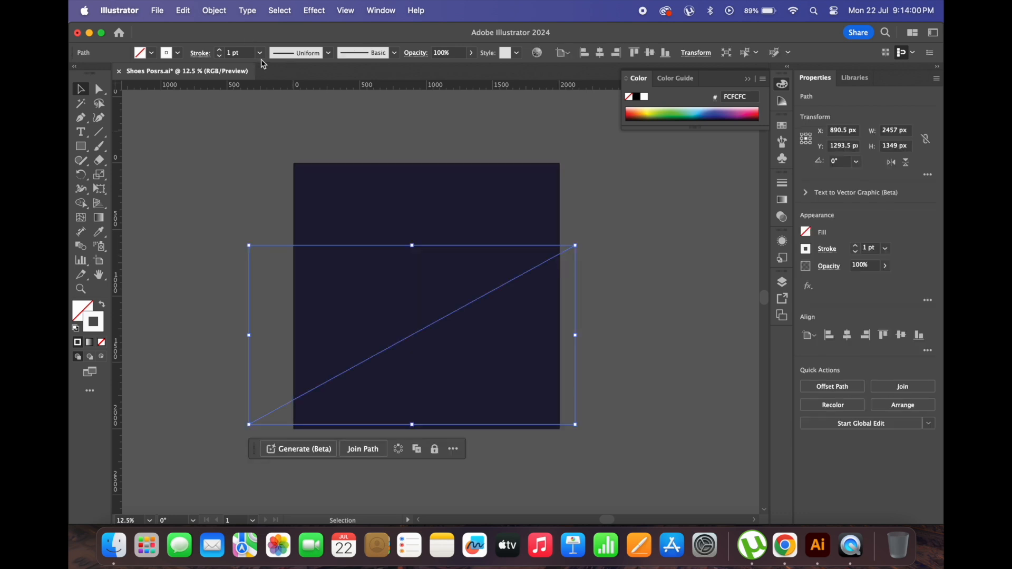
shift+click(222, 51)
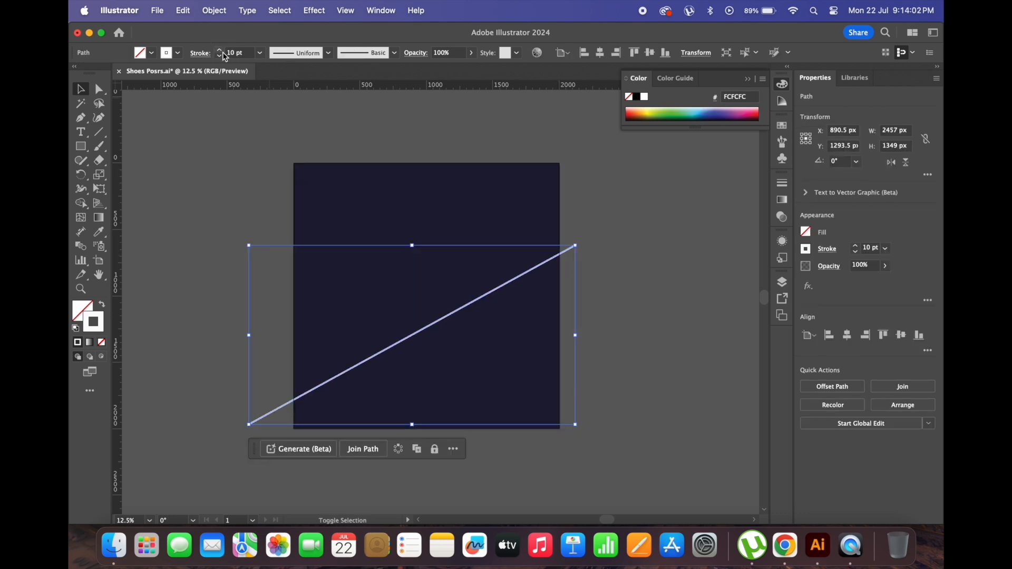
click(532, 283)
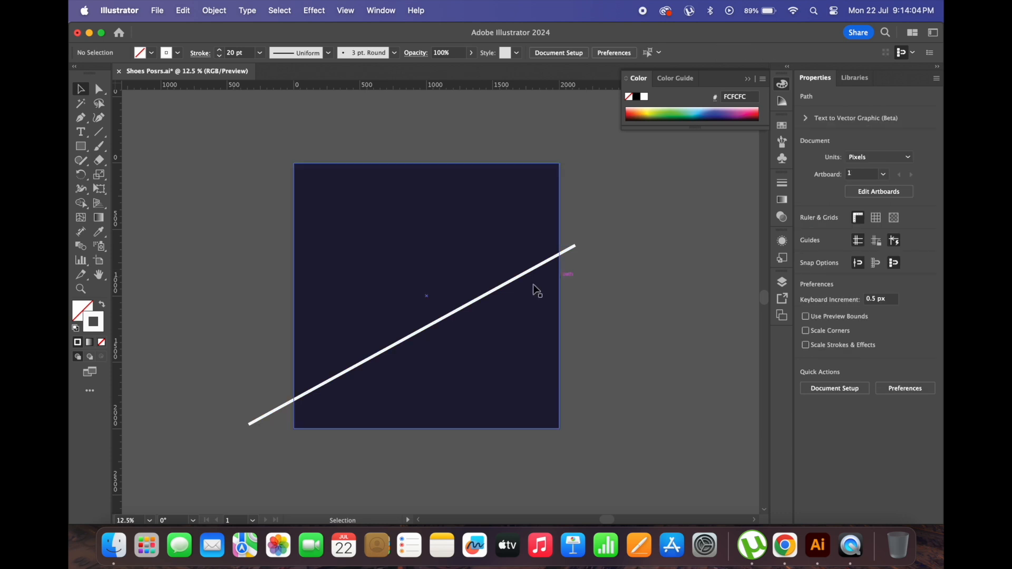
click(623, 242)
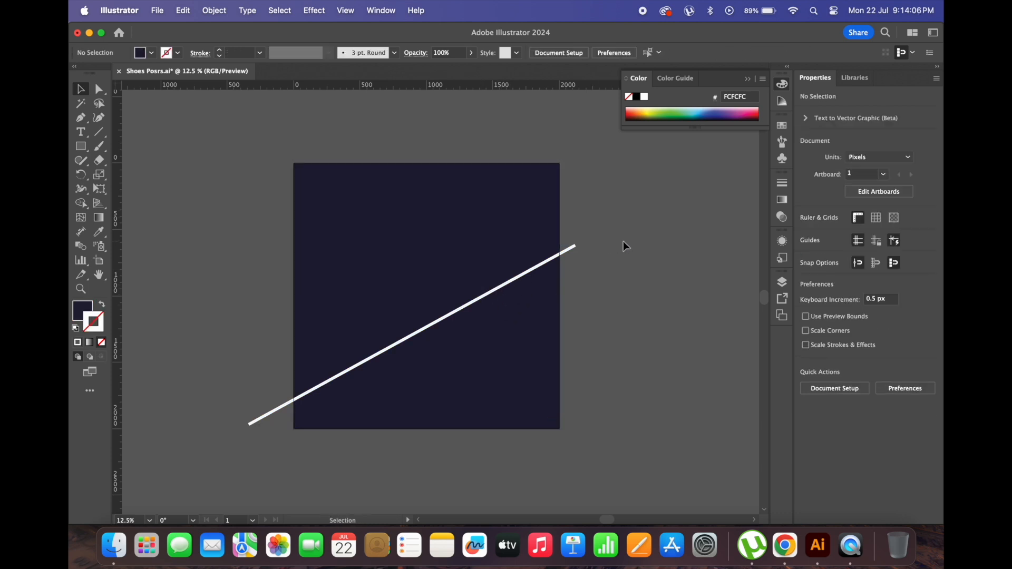
Step: Duplicate the diagonal line slightly down and to the right, and repeat the transformation six times to make eight parallel stripes
click(552, 263)
drag(507, 287, 515, 297)
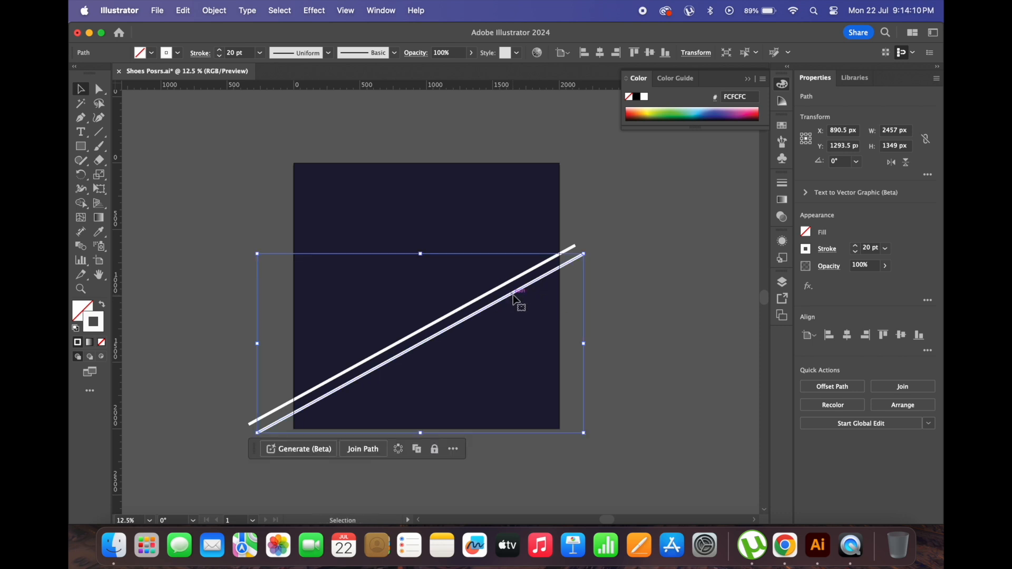
key(super+d)
key(super+d)
key(super+d)
key(super+d)
key(super+d)
key(super+d)
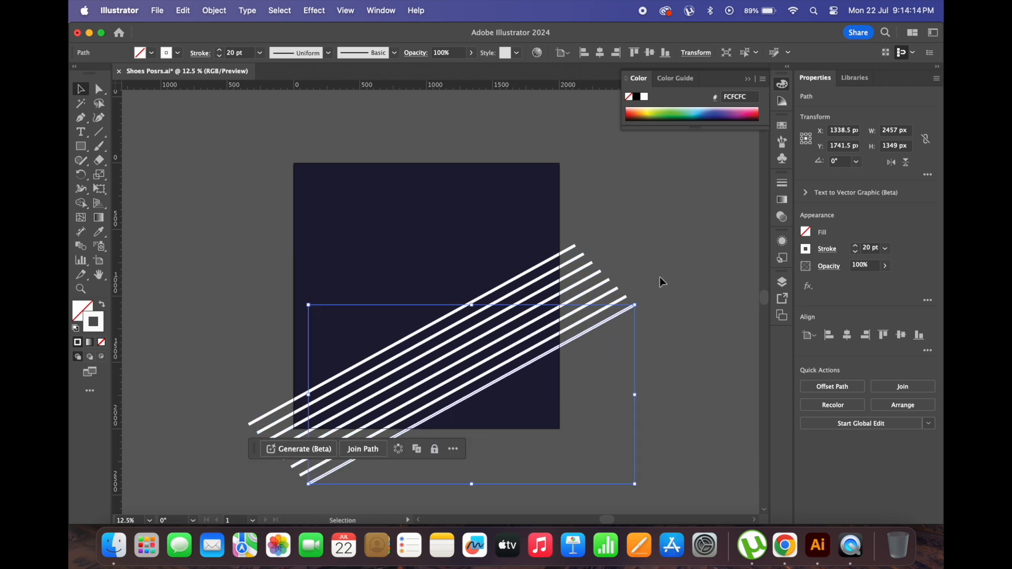
shift+click(599, 286)
shift+click(600, 289)
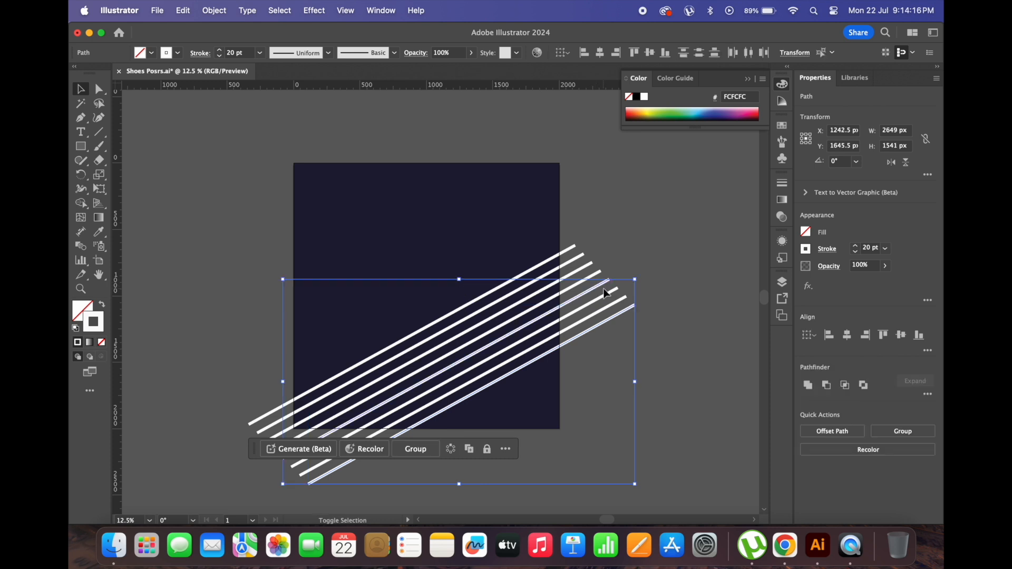
click(621, 273)
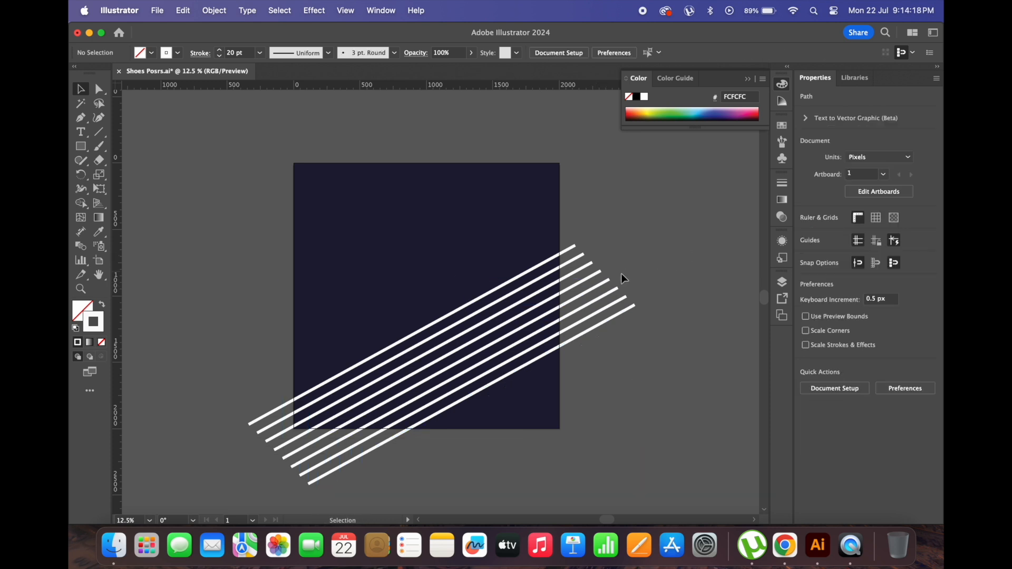
Step: Set the stroke color of the fifth diagonal stripe from the top to blue 1494F4
click(605, 283)
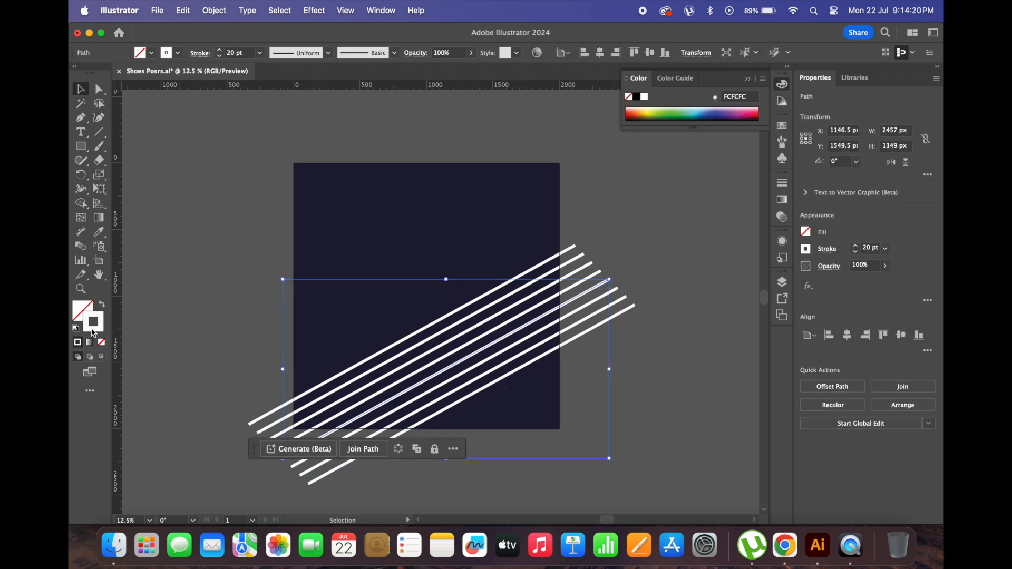
double_click(93, 328)
click(459, 216)
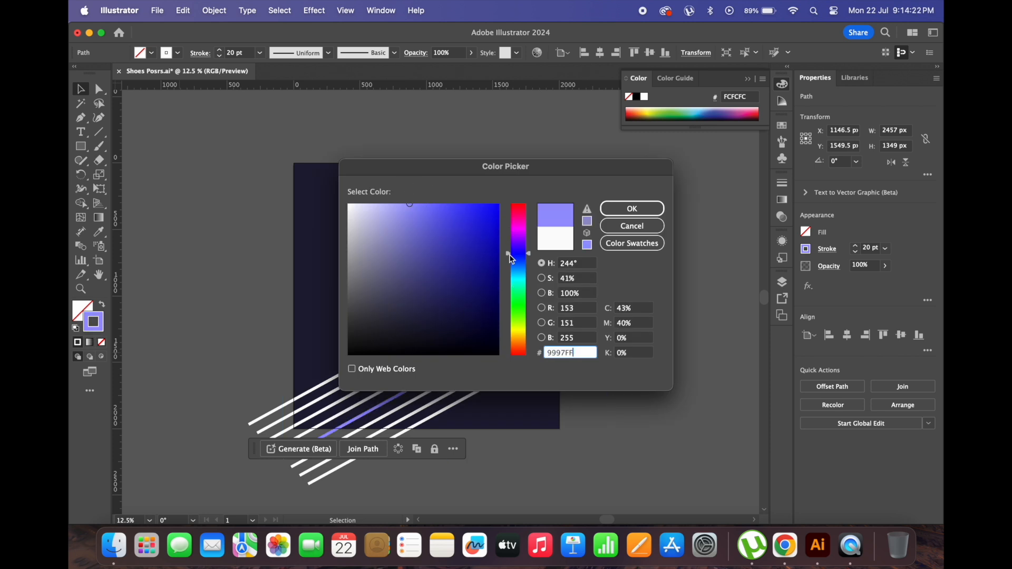
drag(518, 253, 518, 269)
click(488, 209)
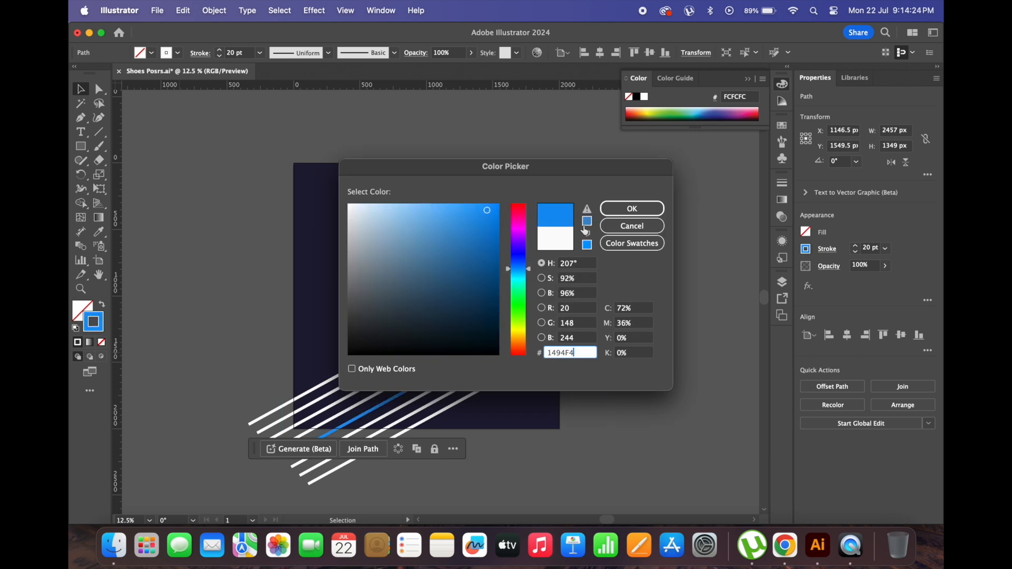
click(630, 211)
click(622, 301)
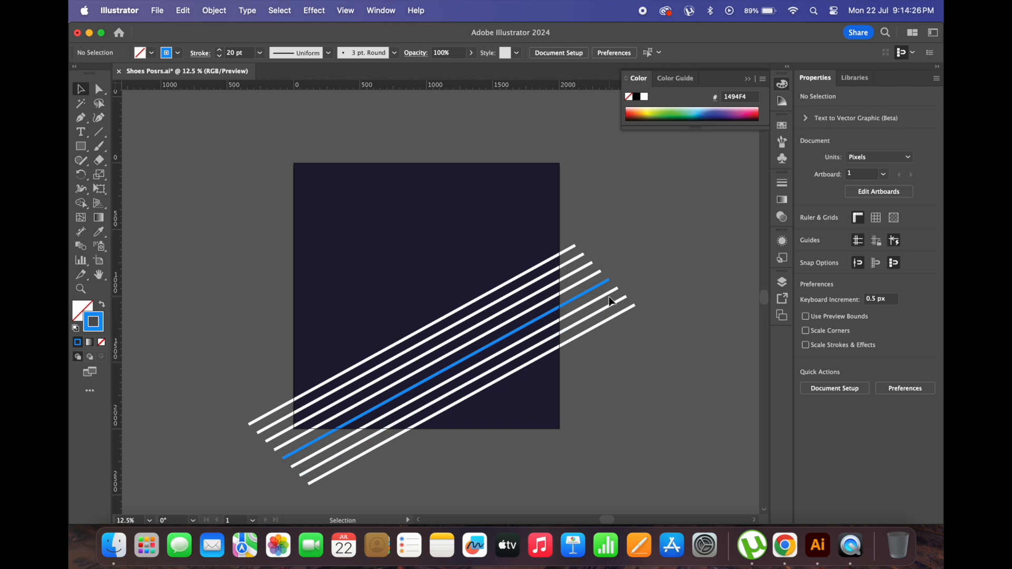
Step: Apply the blue stripe's stroke color to the three stripes below it with the Eyedropper, and save the document
click(618, 305)
shift+click(622, 301)
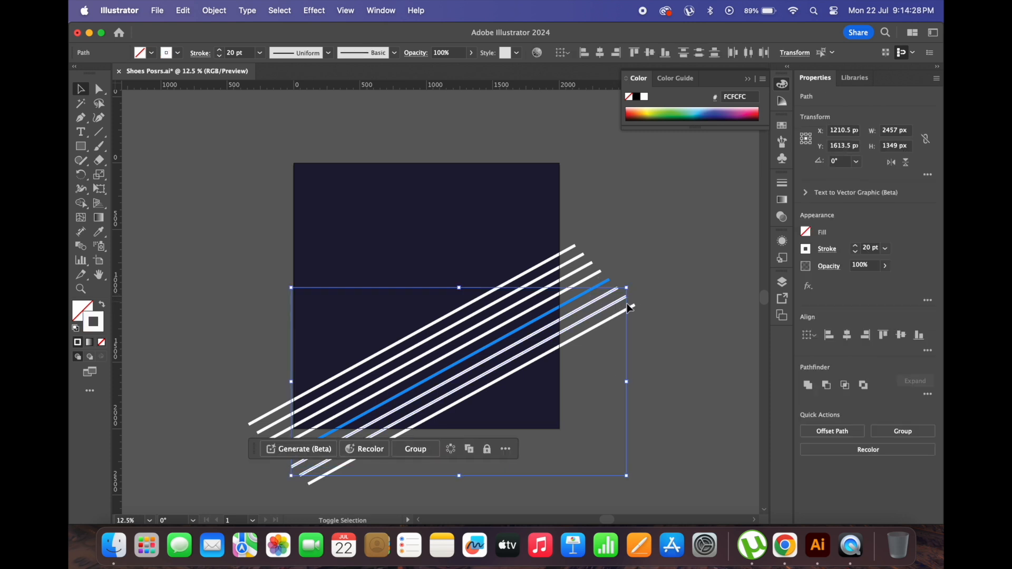
shift+click(629, 306)
key(i)
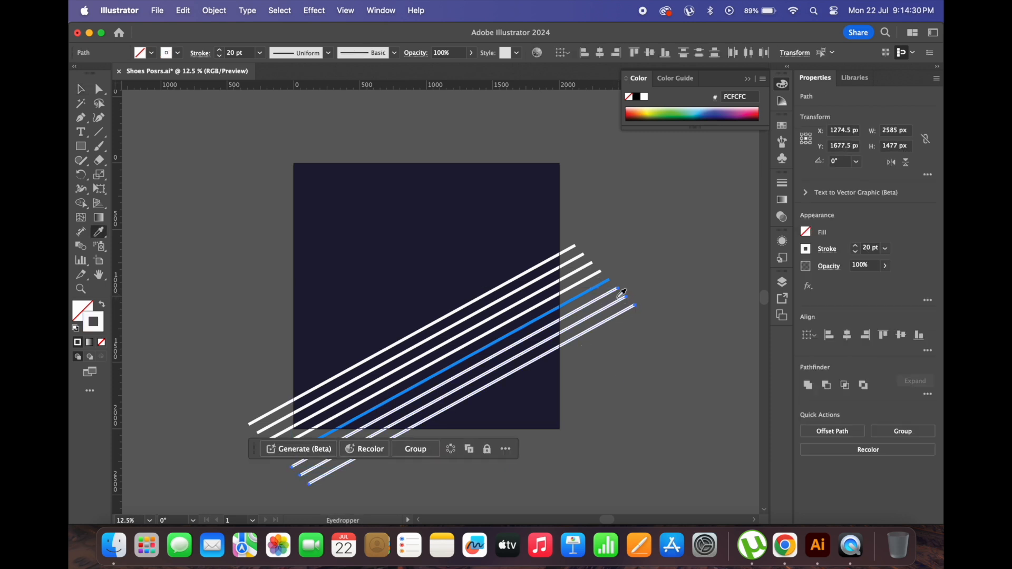
click(597, 286)
key(v)
click(656, 259)
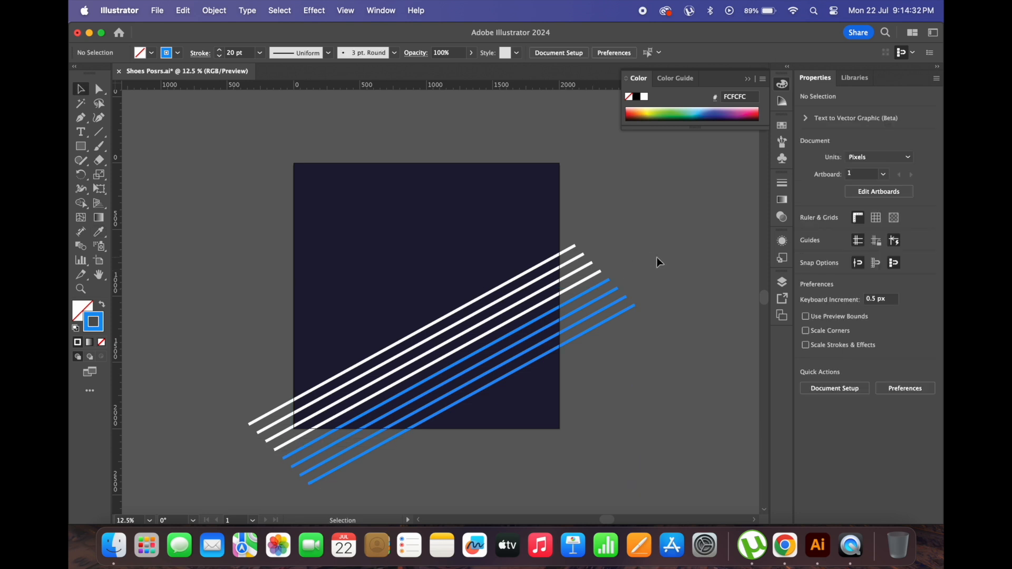
key(super+s)
Step: Set the stroke weight of all eight diagonal stripes to 30 pt
scroll(657, 251, up, 3)
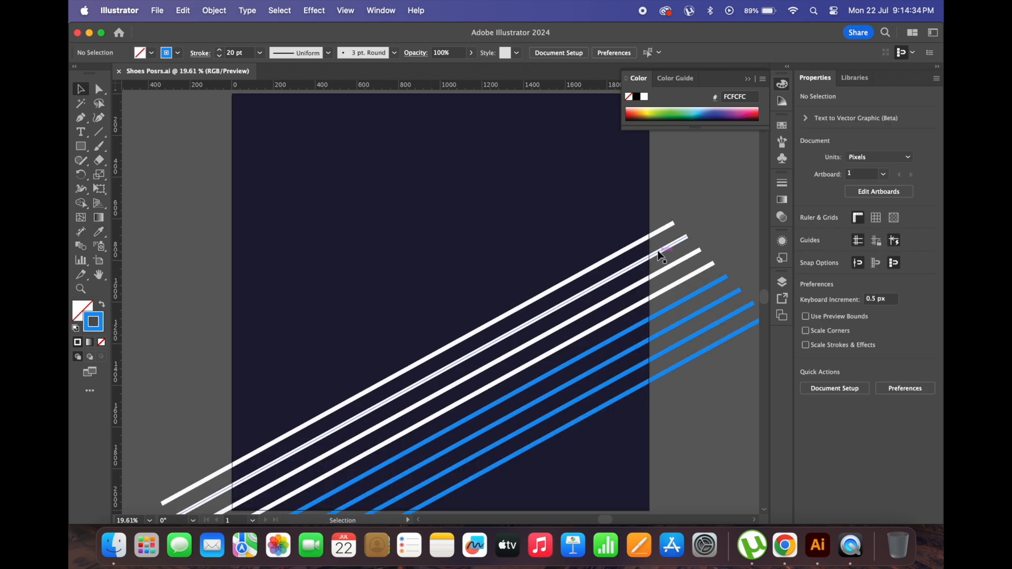
scroll(697, 226, down, 2)
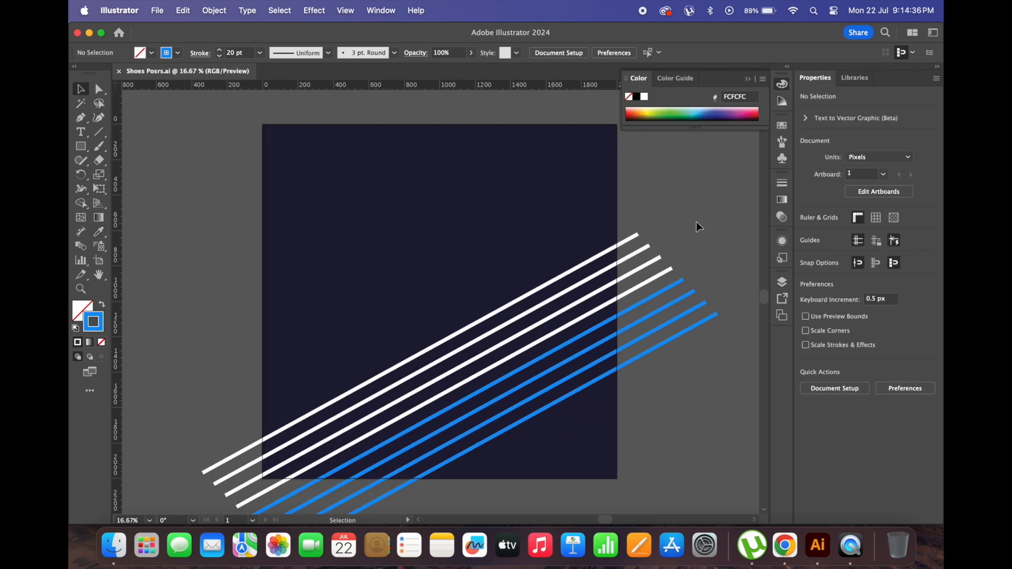
key(super+a)
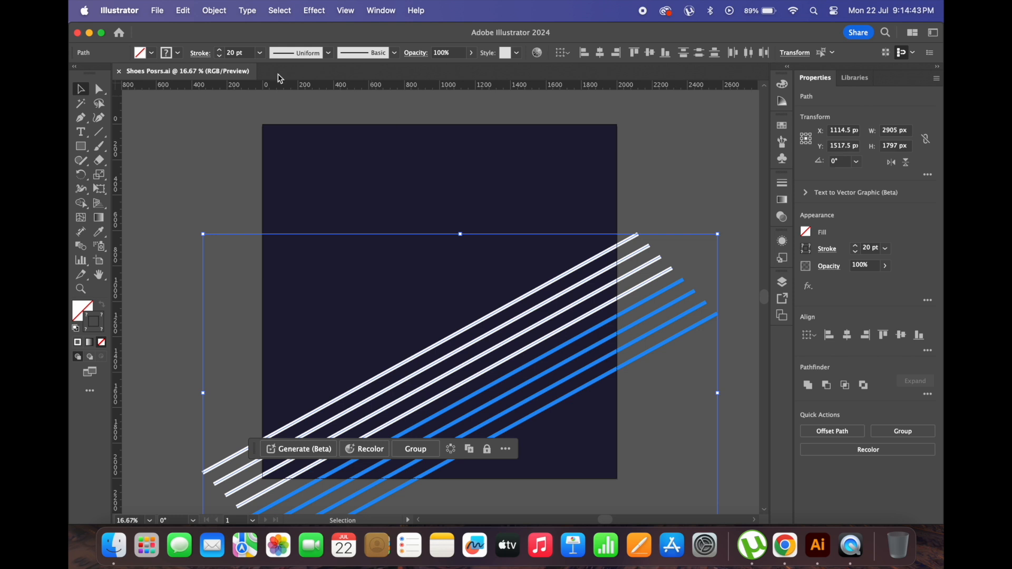
shift+click(220, 51)
click(694, 154)
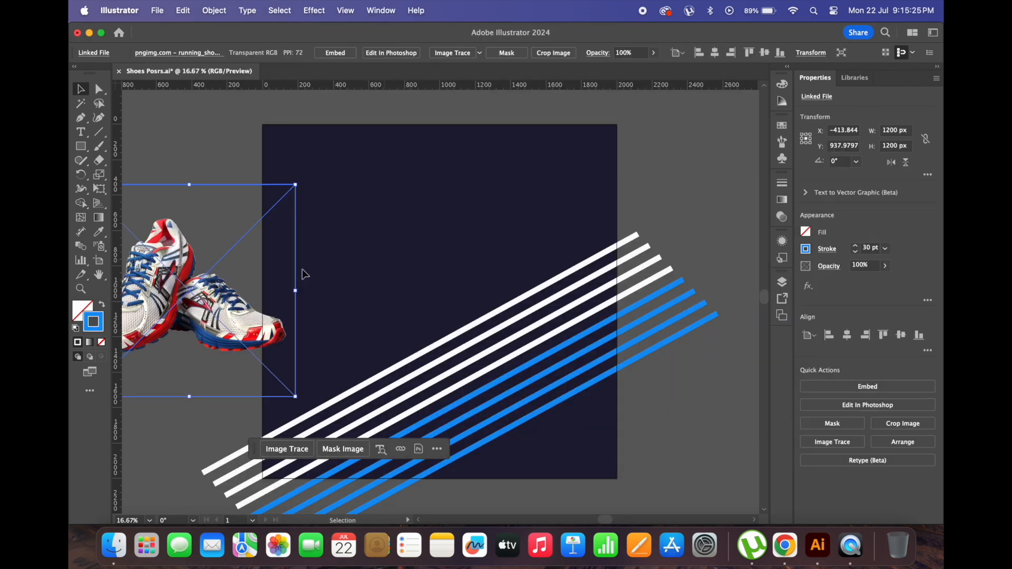
Step: Move the running shoes image onto the artboard, enlarge it to about 1492 px square, and position it over the stripes
drag(303, 271, 549, 365)
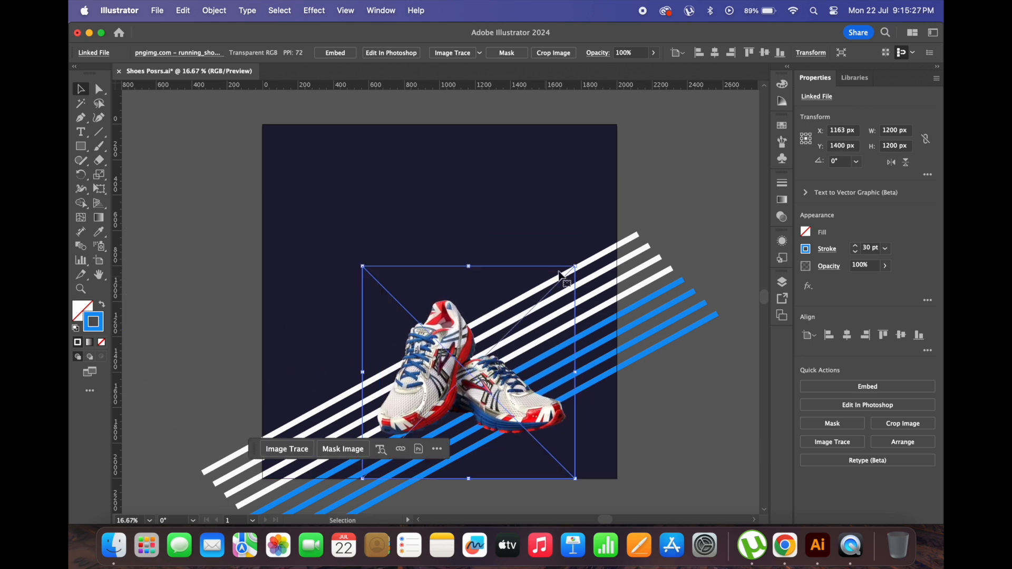
drag(580, 267, 600, 240)
drag(505, 394, 470, 383)
click(690, 446)
scroll(692, 394, up, 1)
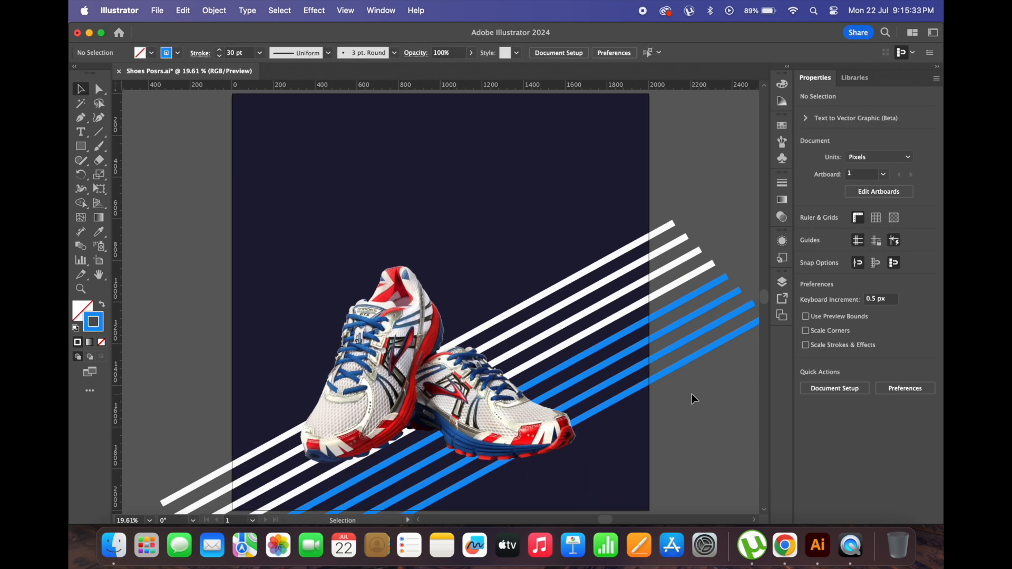
click(532, 398)
drag(460, 392, 466, 391)
click(253, 399)
Step: Lock the running shoes image in place
scroll(350, 390, down, 4)
scroll(350, 390, down, 2)
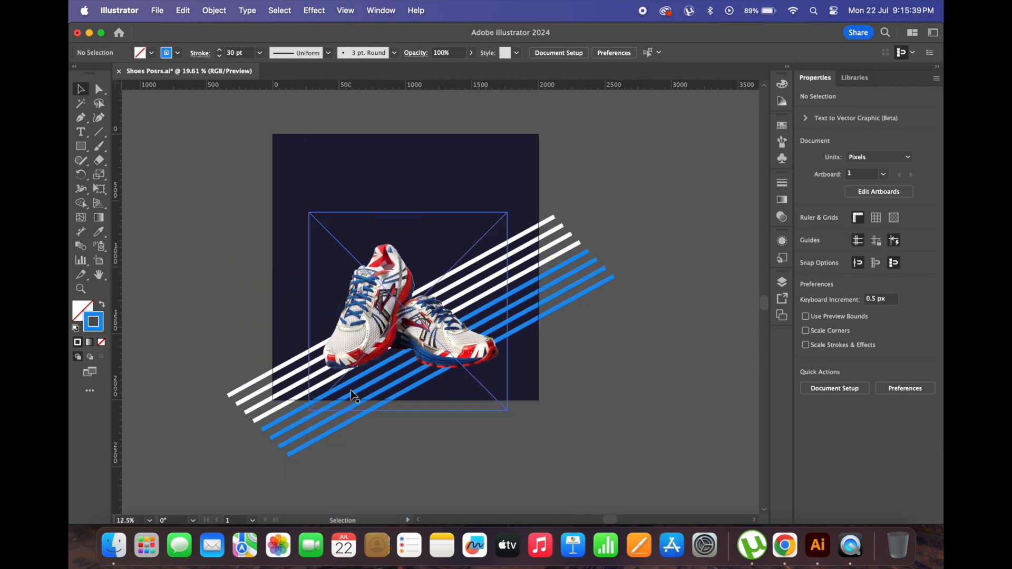
scroll(350, 390, up, 3)
click(354, 372)
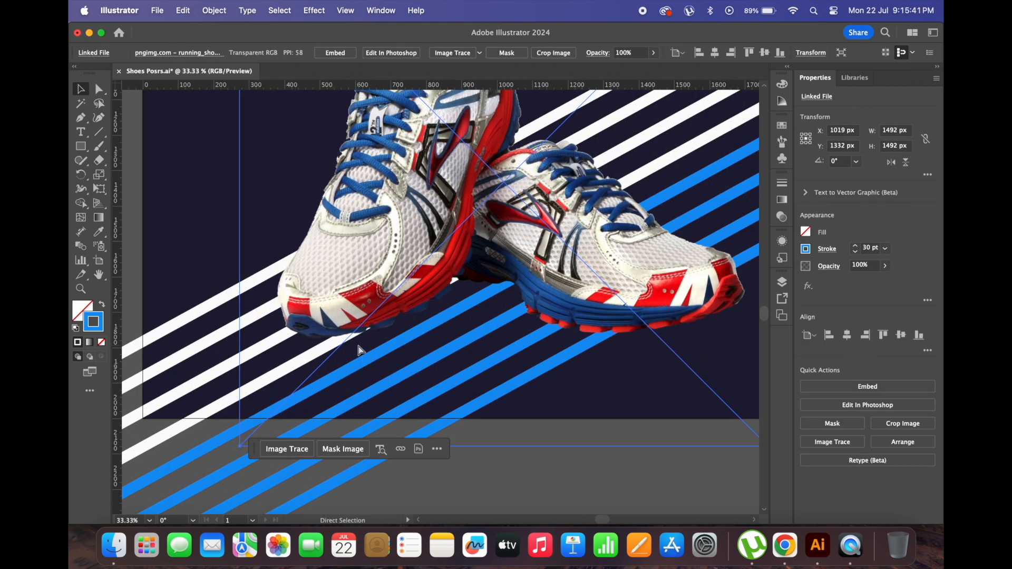
key(super+2)
scroll(326, 362, down, 3)
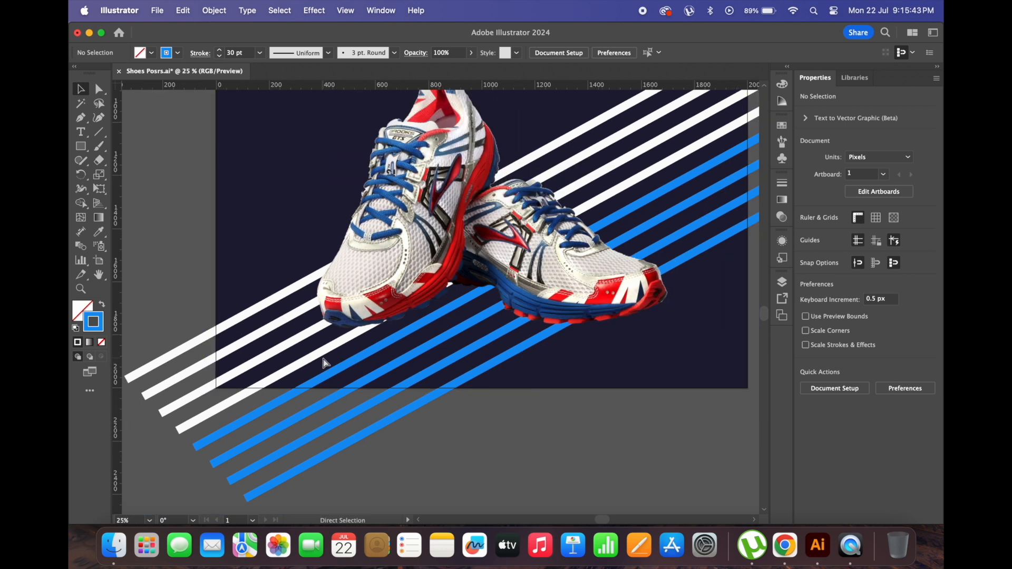
drag(201, 285, 424, 417)
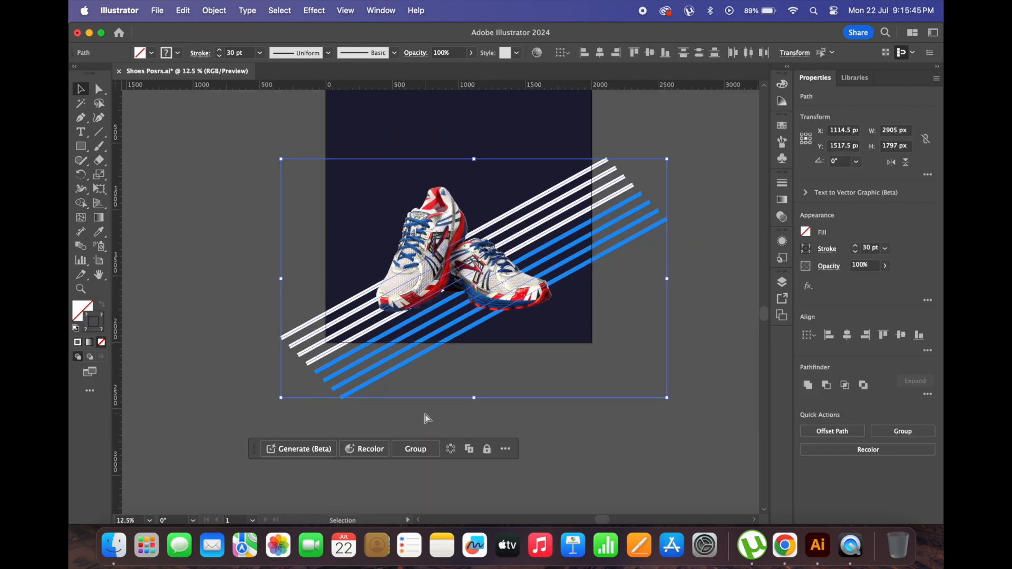
click(424, 413)
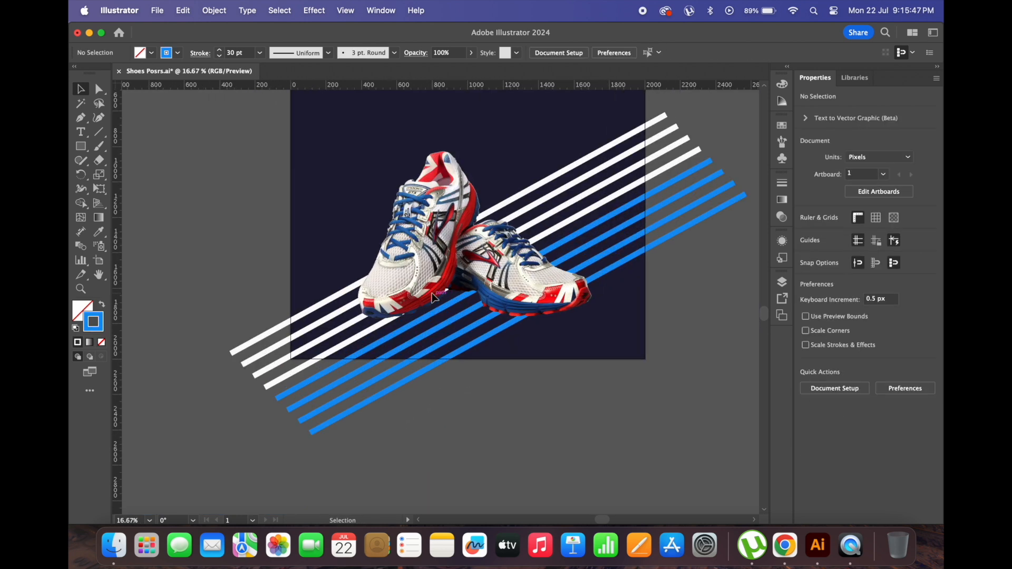
Step: Draw a wavy Pen contour just beneath both shoes, from the left shoe's toe to past the right shoe's toe
scroll(432, 298, up, 6)
scroll(430, 298, down, 3)
key(p)
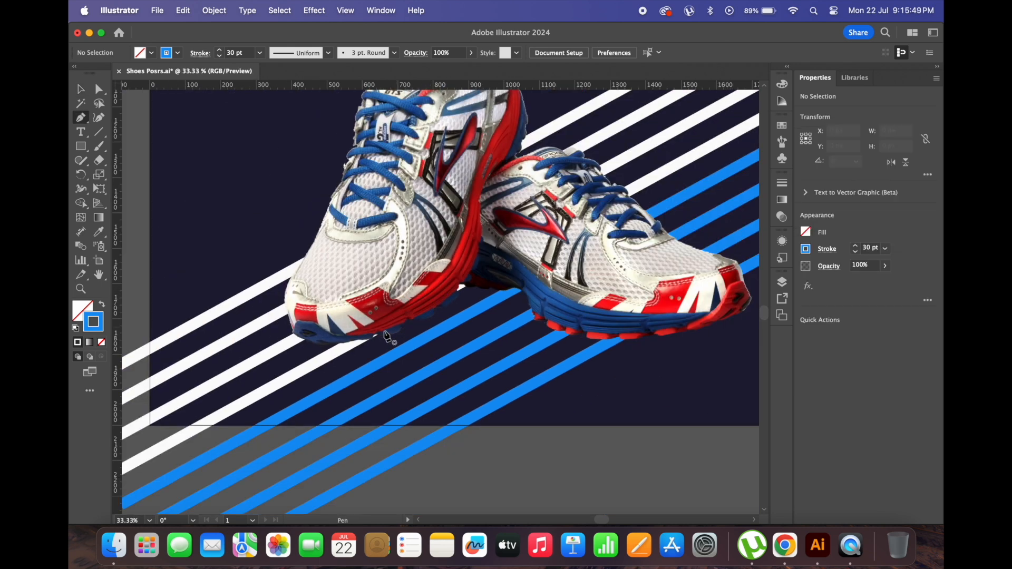
click(284, 311)
drag(297, 363, 315, 363)
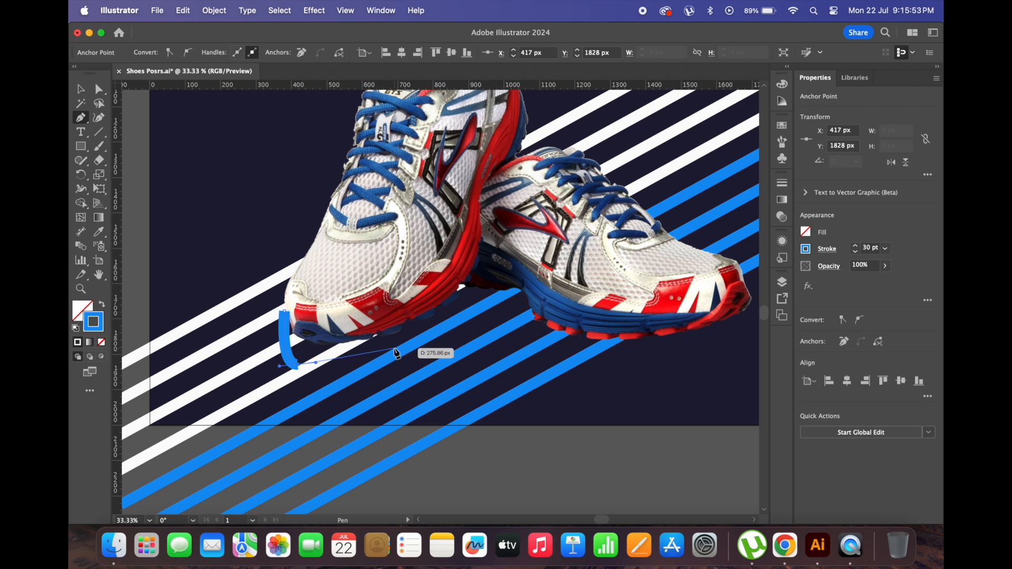
drag(431, 342, 534, 336)
key(space)
drag(451, 361, 196, 388)
drag(388, 399, 440, 387)
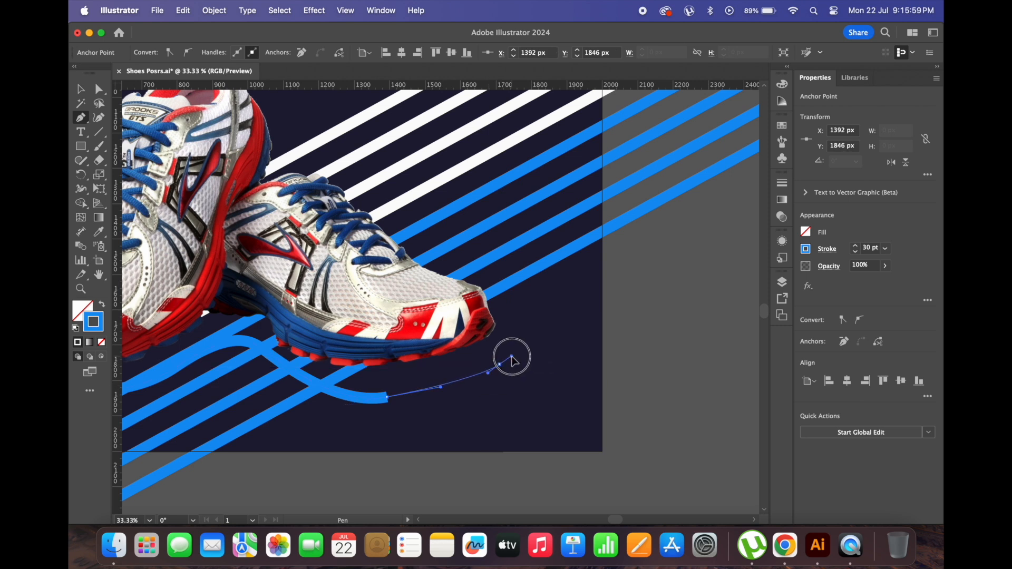
click(499, 364)
Step: Close the Pen path across the lower halves of both shoes, forming a shadow shape about 1400 px wide
click(524, 319)
key(space)
drag(466, 305, 668, 336)
click(510, 294)
click(373, 274)
click(292, 316)
click(228, 370)
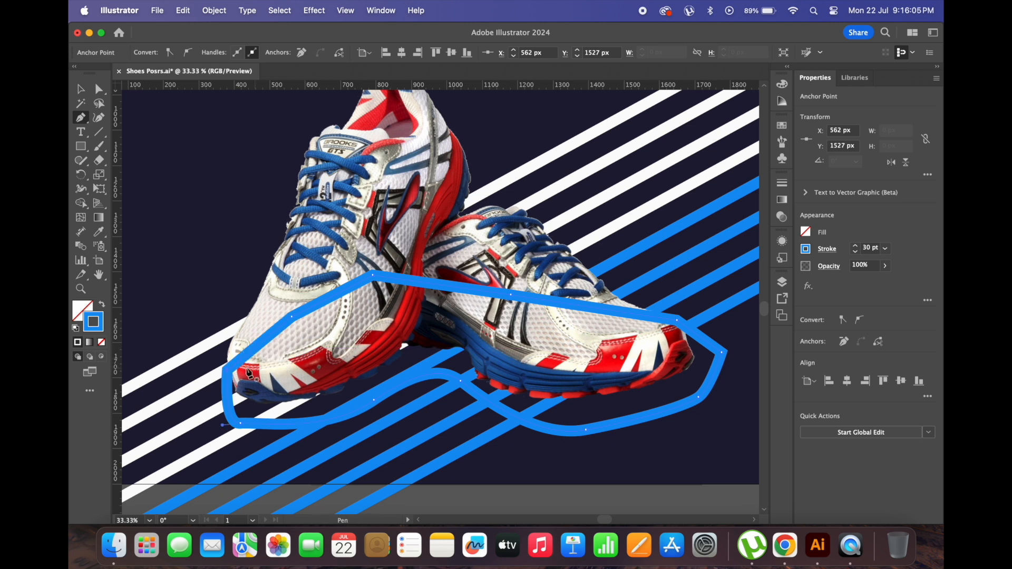
Step: Swap the shadow shape's stroke and fill, and set its fill color to black 000000
key(v)
click(103, 307)
double_click(82, 311)
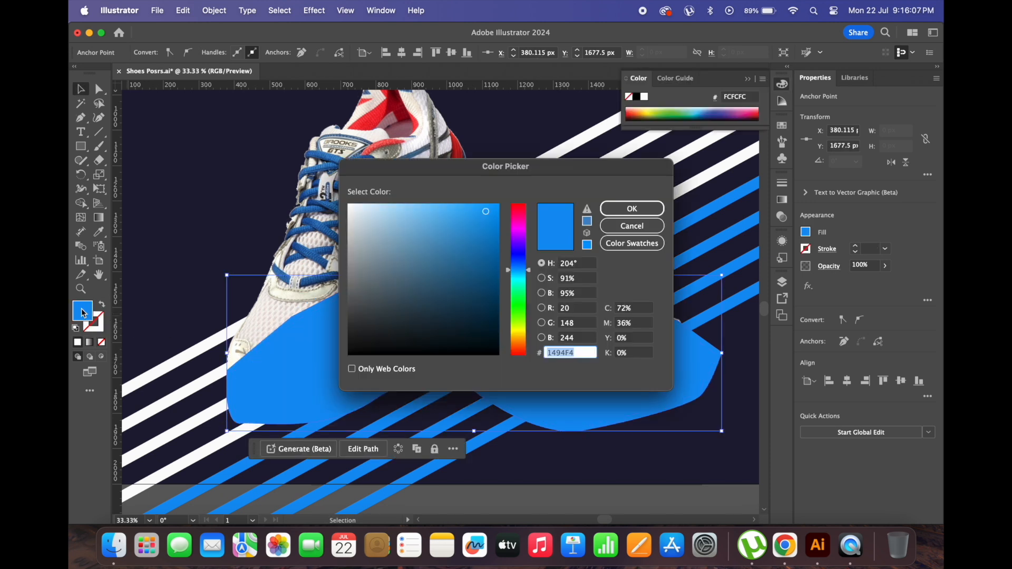
text(000000)
click(630, 210)
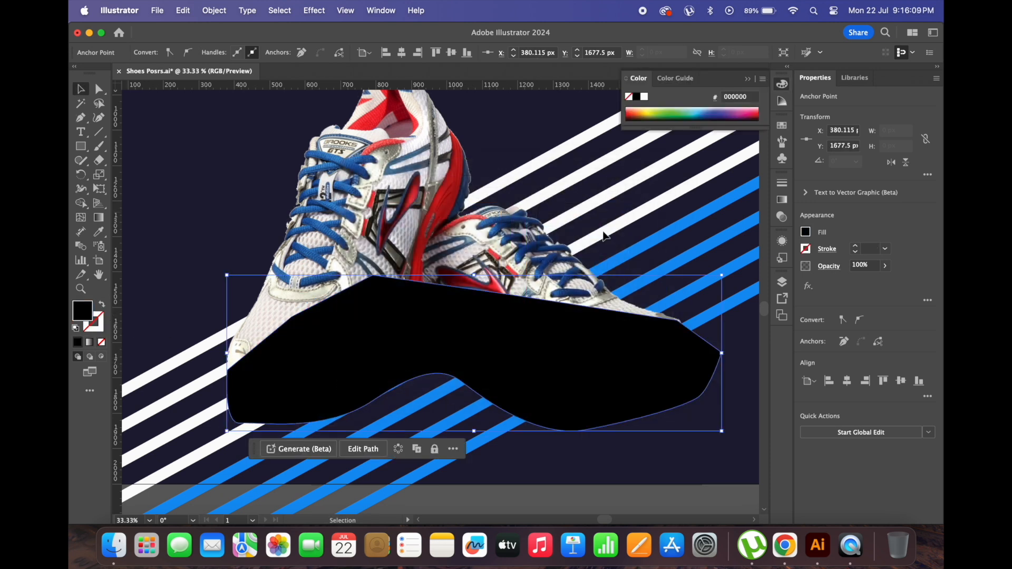
Step: Arrange the black shadow shape behind the shoes and in front of the stripes
key(a)
key(super+shift+bracketleft)
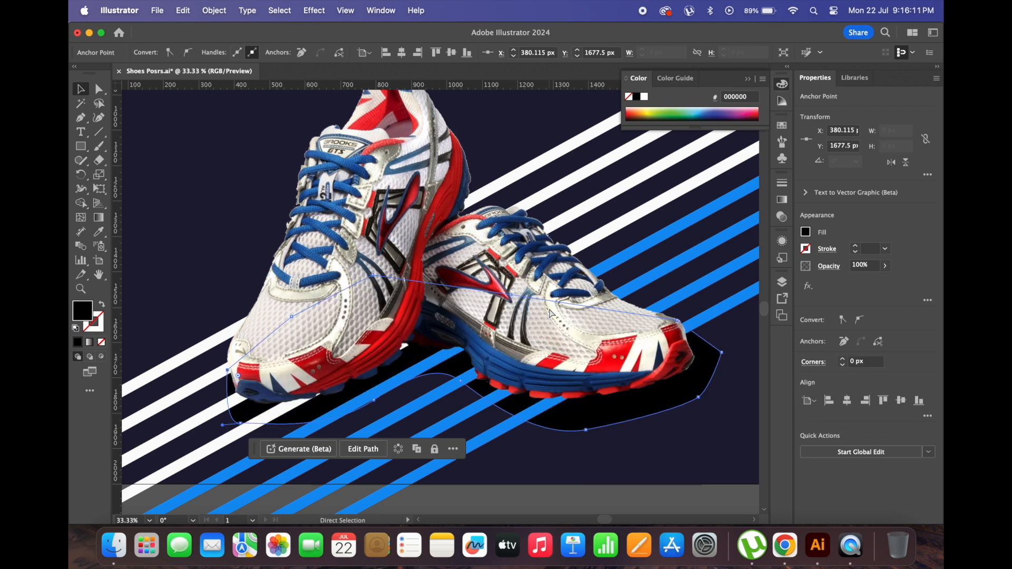
key(super+z)
key(super+shift+z)
key(v)
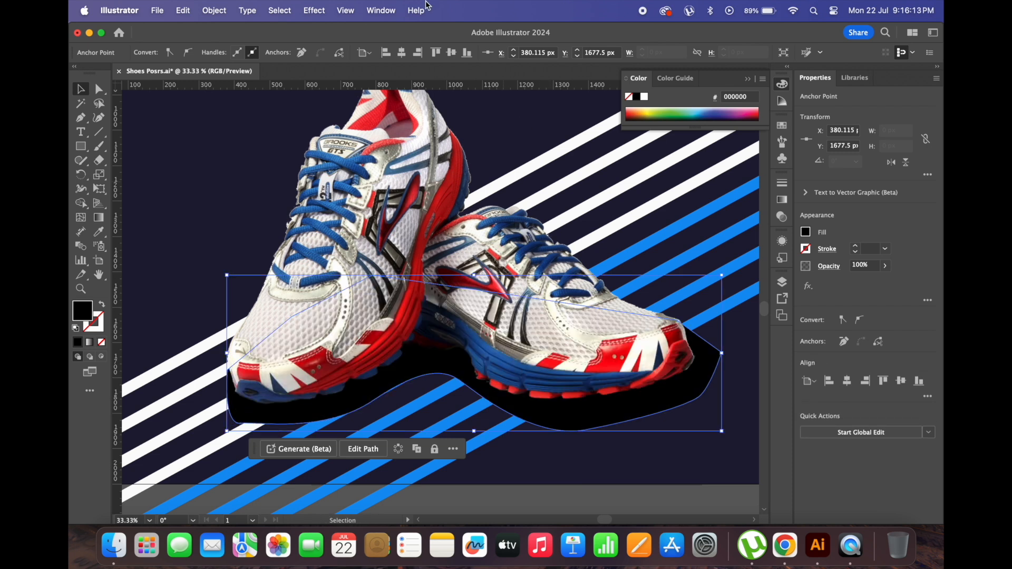
Step: Set the document raster effects to add 700 px around objects, and collapse the color controls
click(318, 9)
click(330, 65)
click(427, 334)
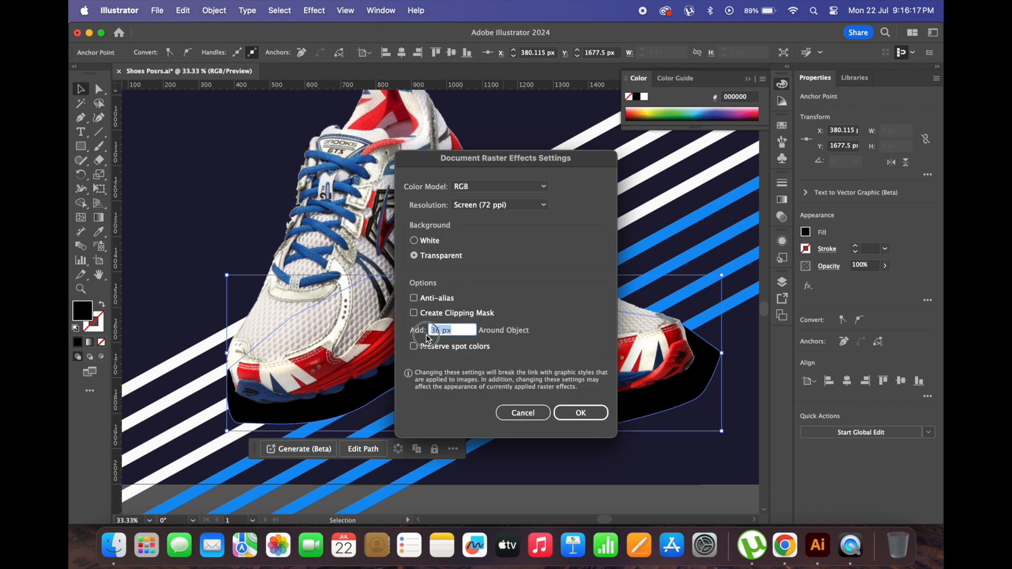
text(700)
key(Return)
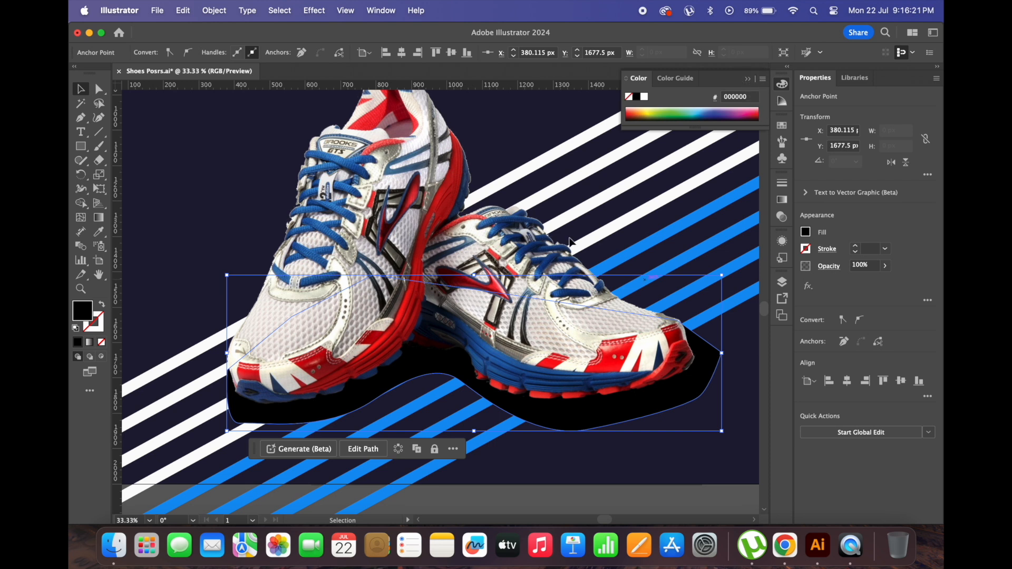
click(747, 79)
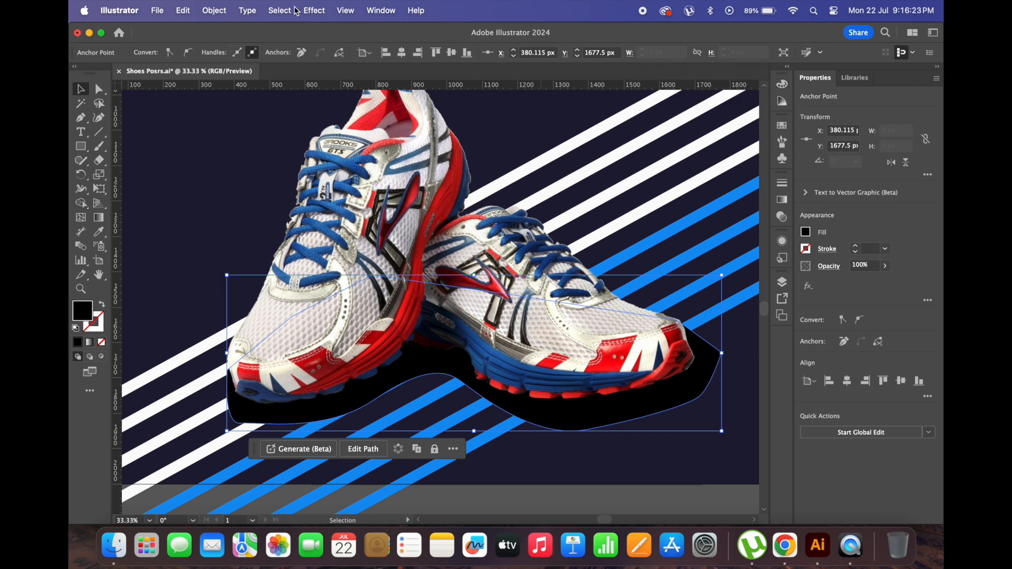
Step: Apply a Gaussian Blur with a radius of about 32 pixels to the black shadow shape, and deselect it
click(314, 11)
mouse_move(432, 278)
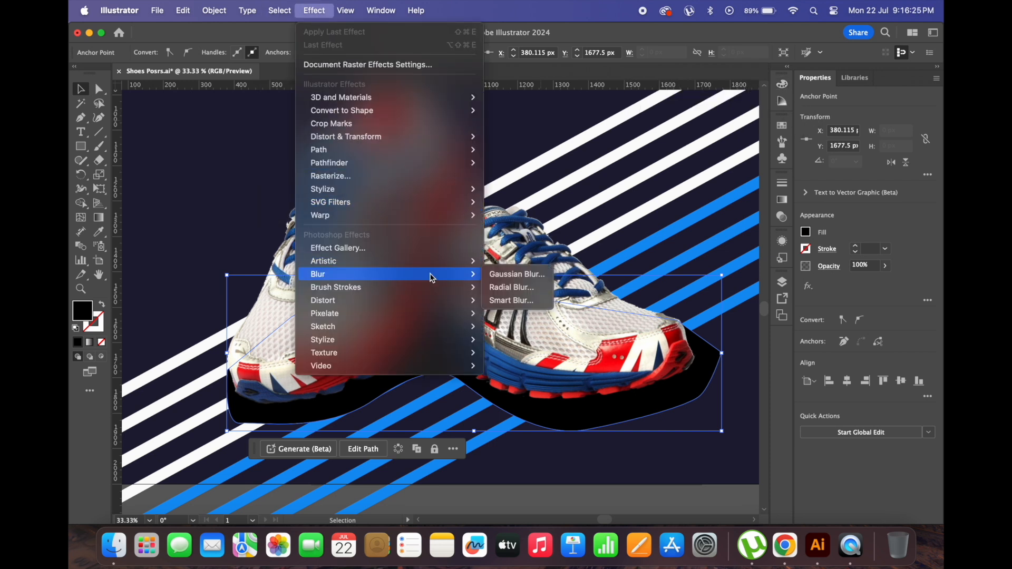
click(514, 274)
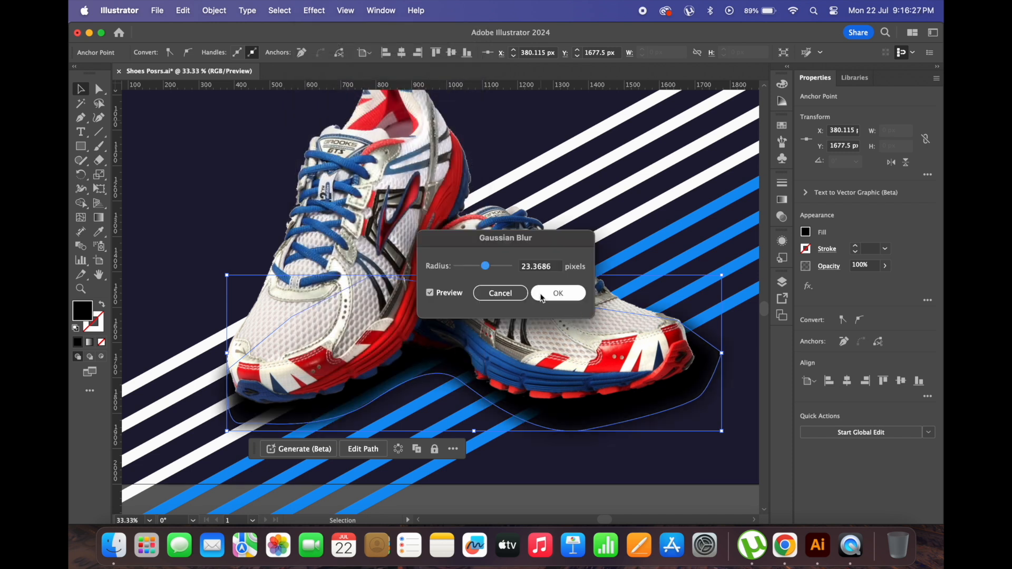
click(505, 269)
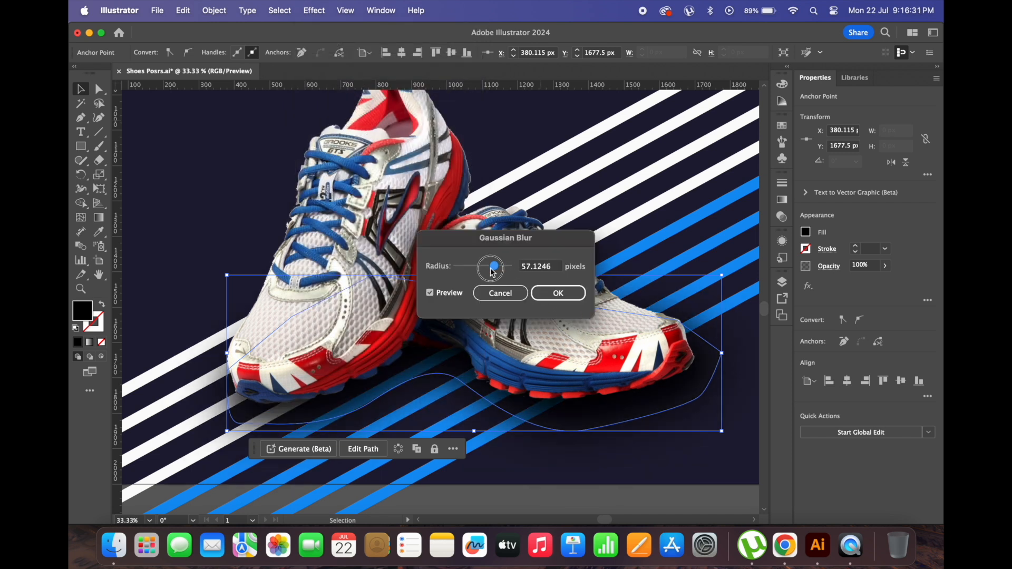
click(489, 268)
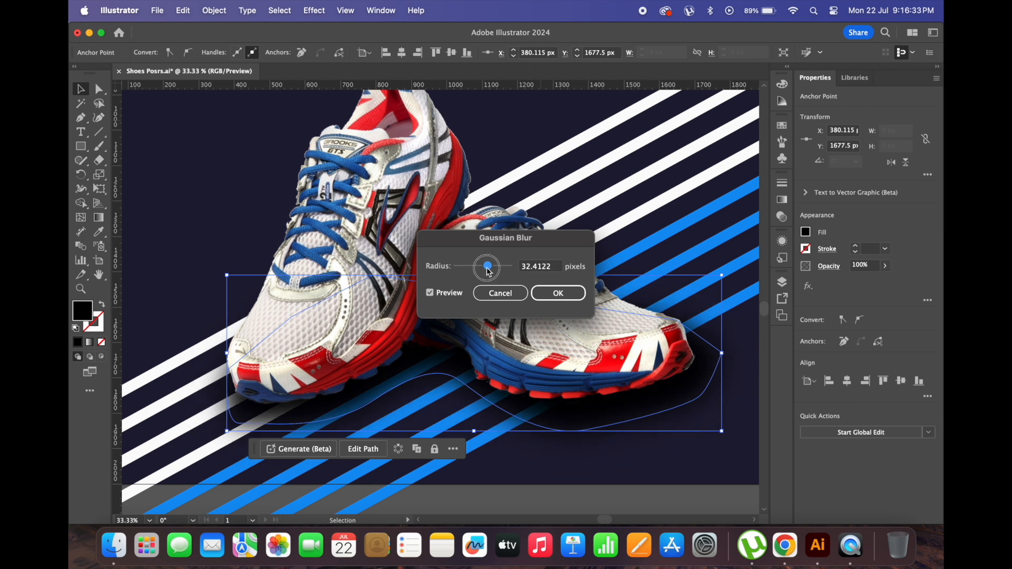
click(559, 294)
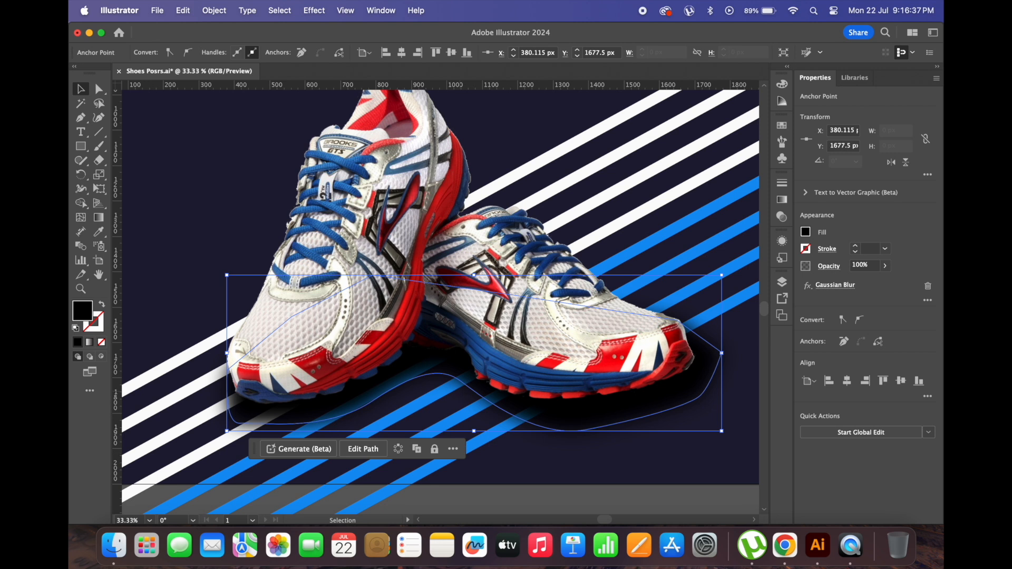
key(super+minus)
click(632, 446)
drag(626, 420, 440, 468)
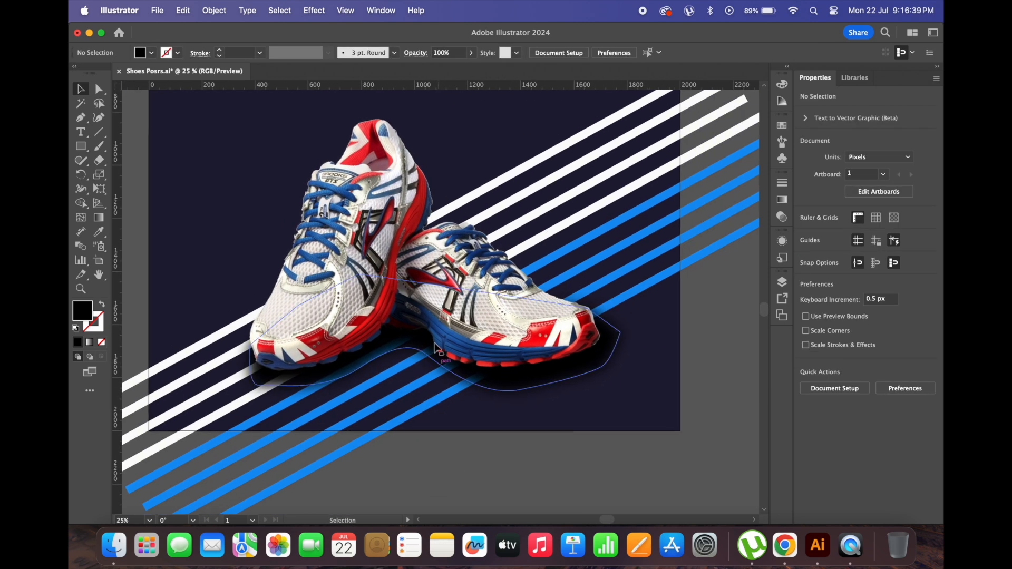
Step: Set the black shadow shape's opacity to 50% and deselect it
click(412, 348)
click(453, 52)
text(50)
key(Return)
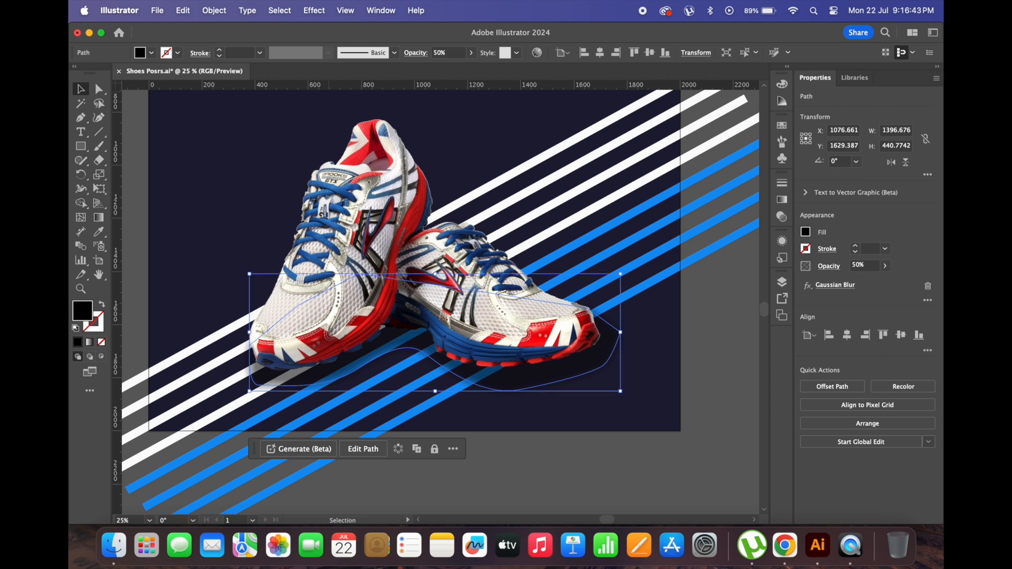
click(536, 462)
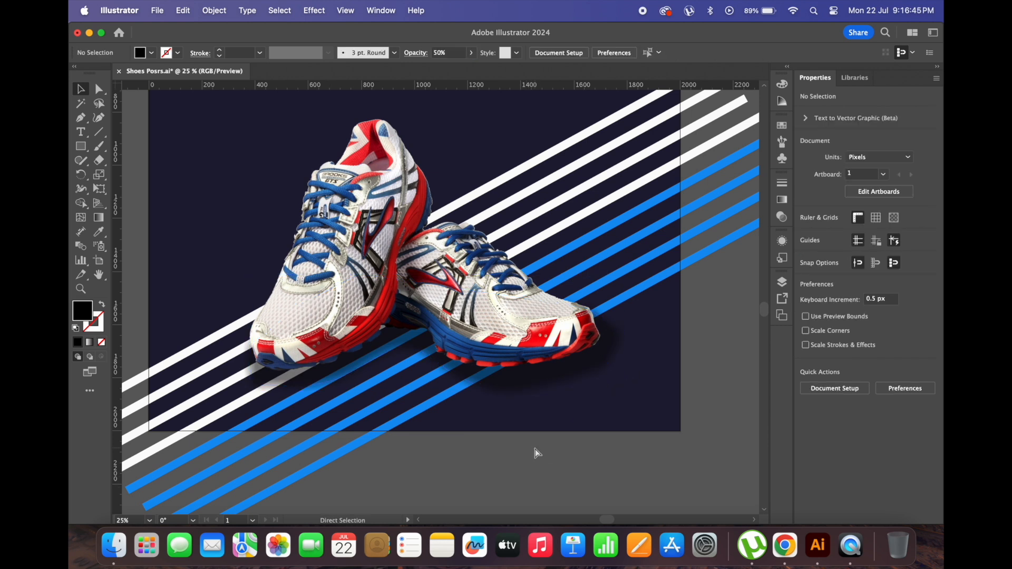
Step: Try to move the shadow shape's outermost anchor beside the front shoe's toe inward, and undo the move
key(super+minus)
key(a)
click(560, 331)
click(560, 323)
drag(559, 322, 550, 324)
key(super+z)
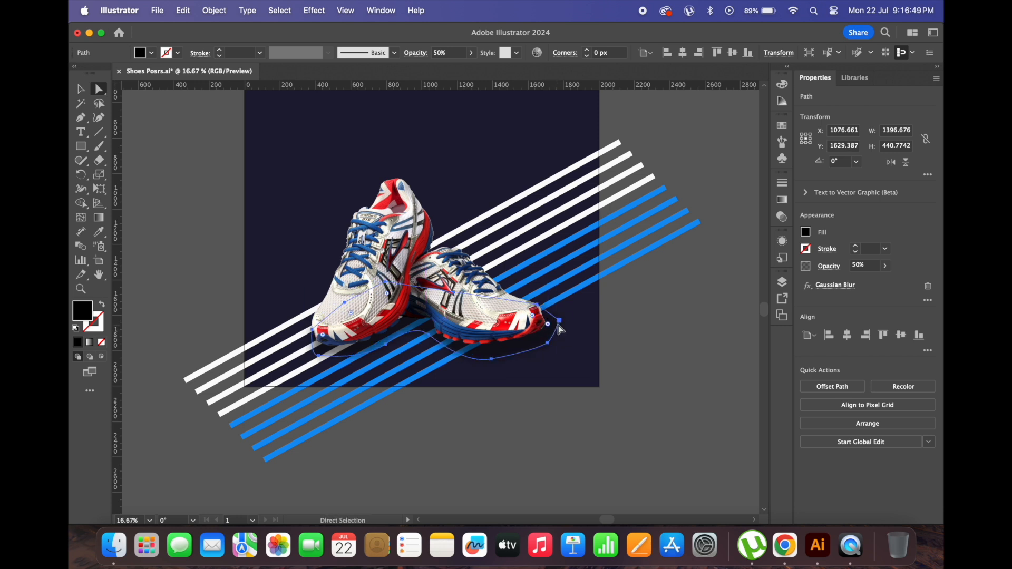
Step: Reshape the shadow beside the front shoe's toe by pulling its outermost anchor toward the shoe and placing the anchor below it at about X 1742, Y 1734 px
click(559, 321)
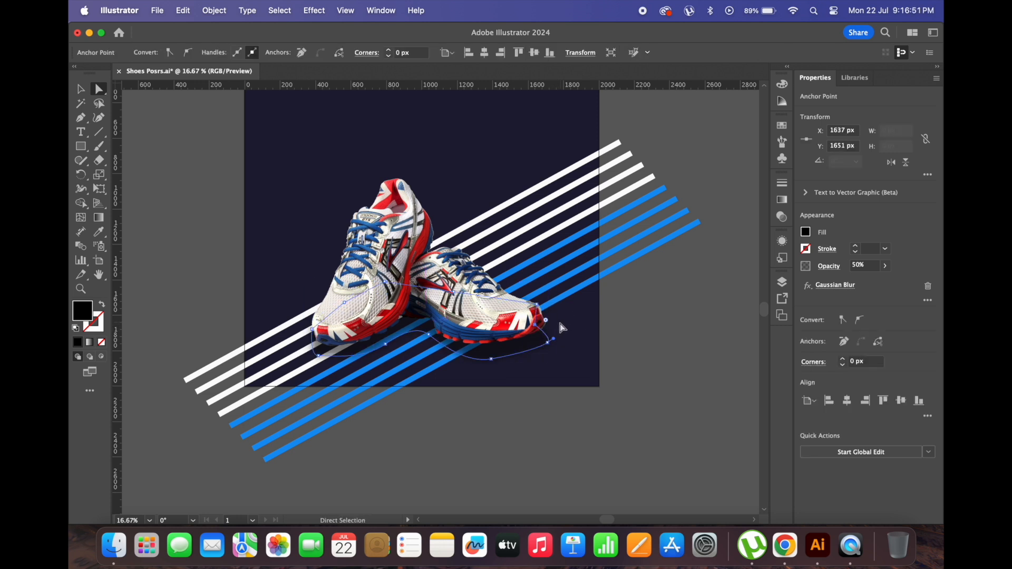
scroll(557, 329, down, 2)
scroll(558, 329, up, 6)
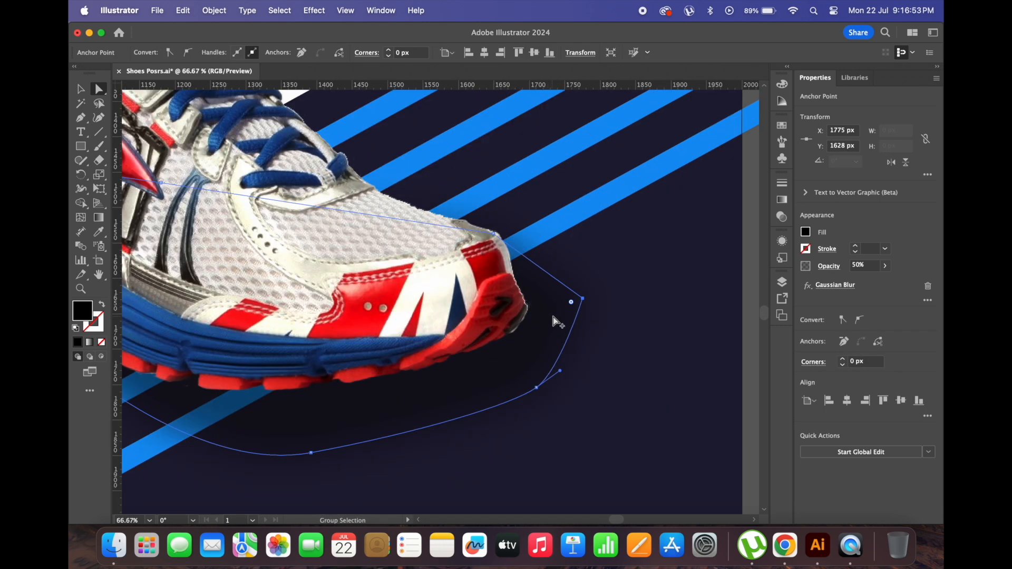
drag(582, 302, 521, 277)
drag(536, 388, 560, 375)
key(v)
key(super+minus)
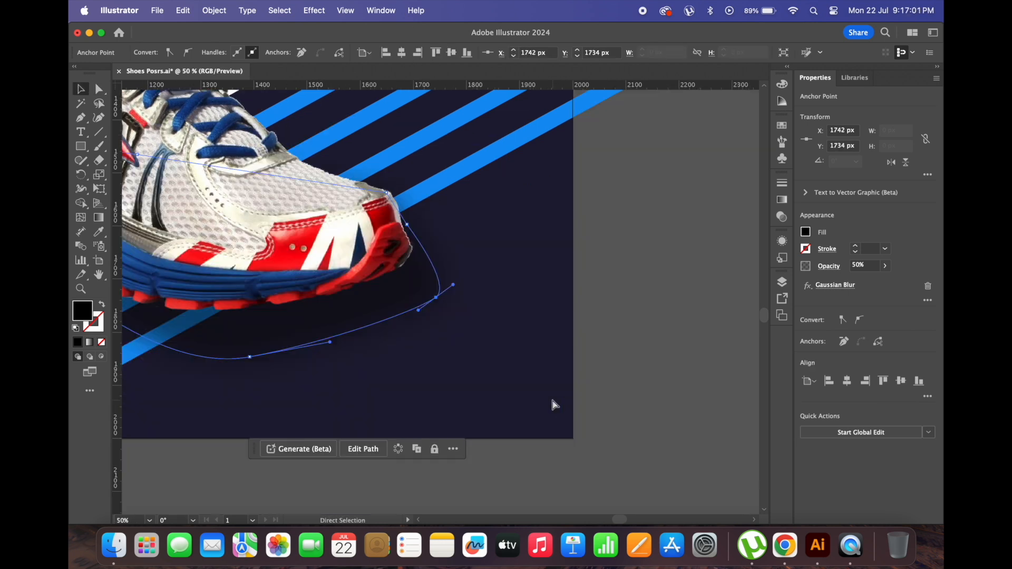
click(591, 370)
Step: Set the reshaped shadow's opacity to 30% and deselect it
drag(580, 290, 787, 307)
click(544, 343)
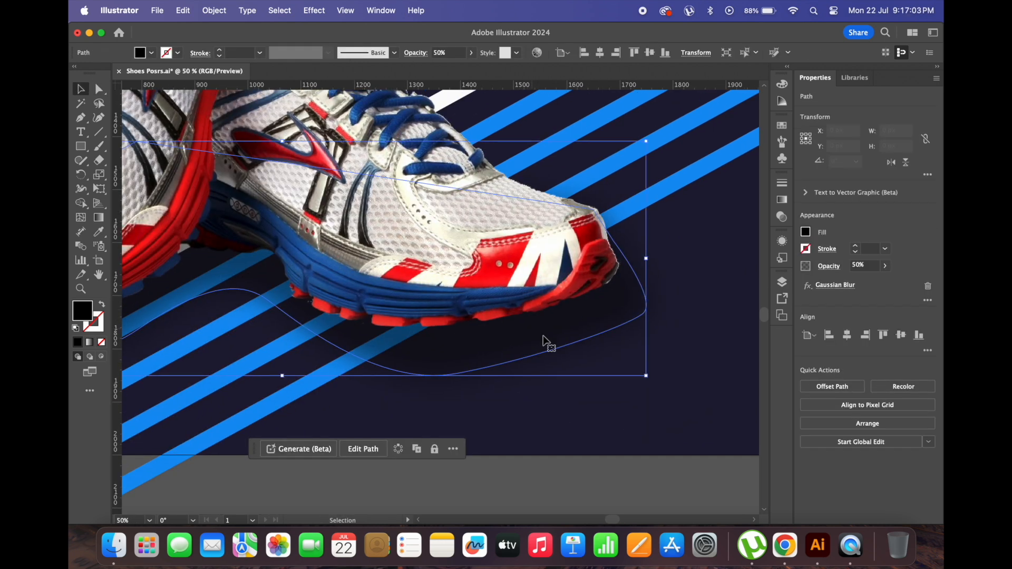
click(462, 54)
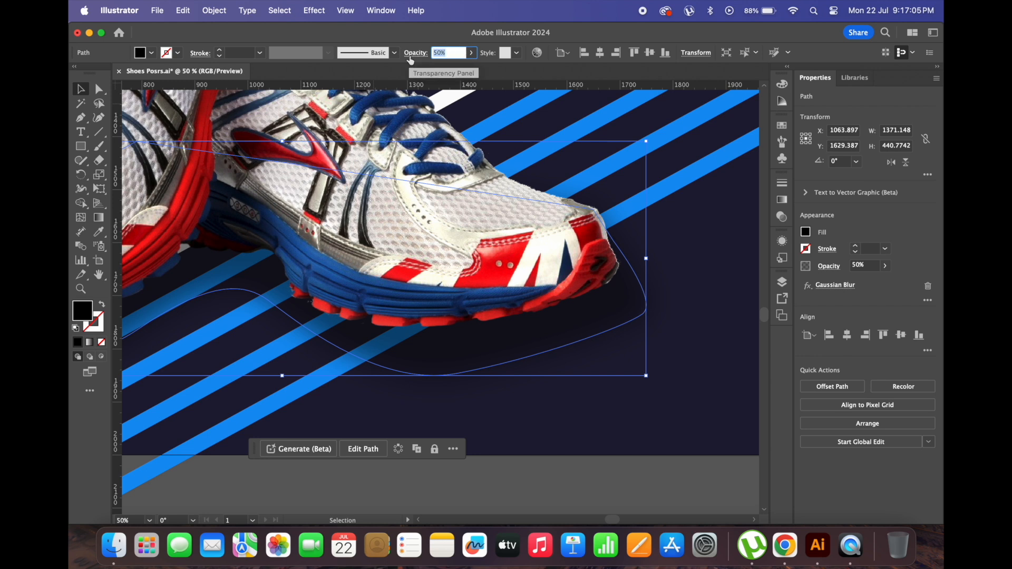
text(30)
key(Return)
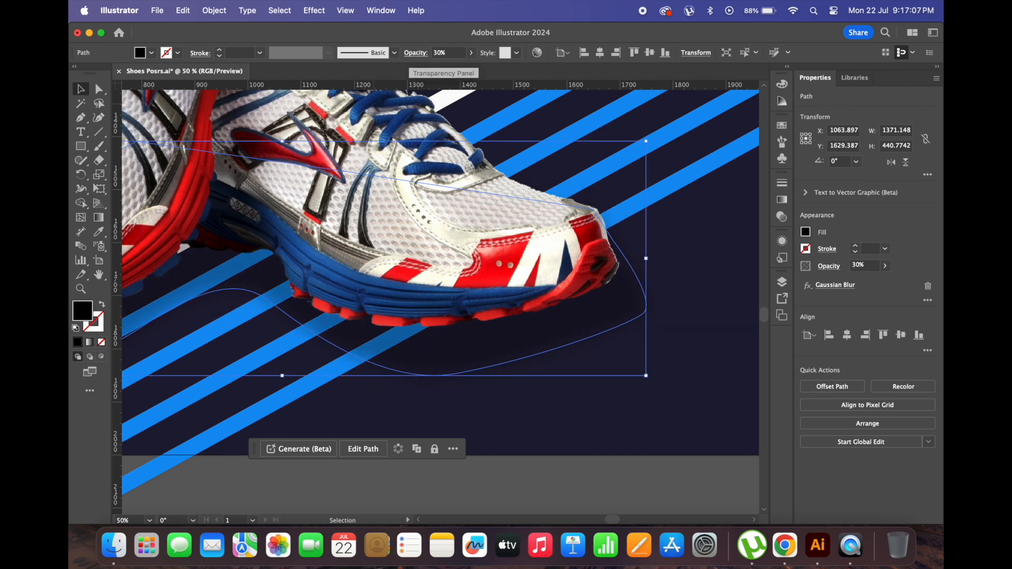
key(super+minus)
key(super+minus)
click(585, 429)
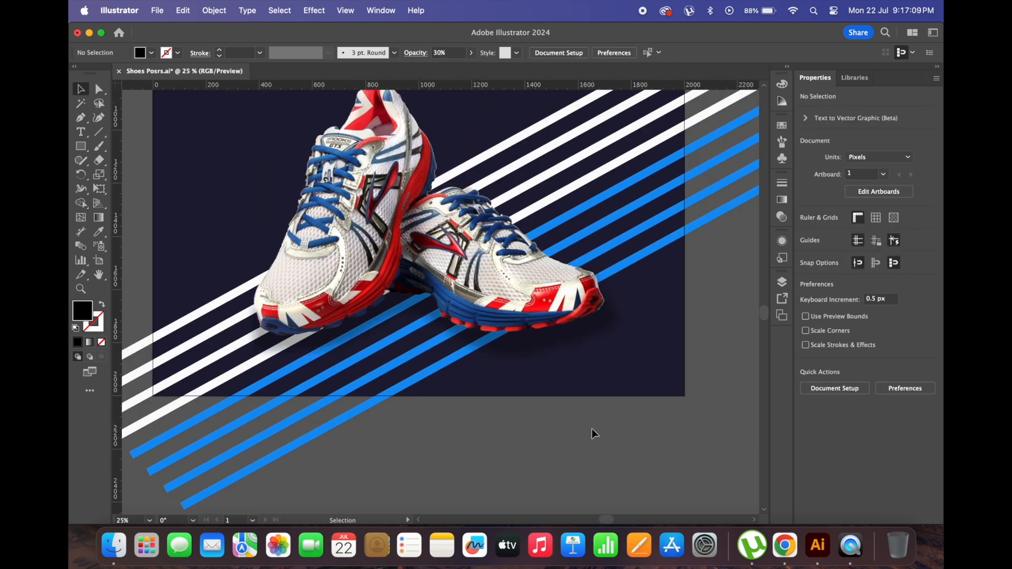
Step: Nudge the shadow shape up 18 px to Y 1611.387 px, and deselect it
click(514, 345)
key(Up)
key(Up)
key(Up)
key(Up)
key(Up)
key(Up)
key(Up)
key(Up)
key(Up)
key(Up)
key(Up)
key(Up)
key(Up)
key(Up)
key(Up)
key(Up)
key(Up)
key(Up)
key(Up)
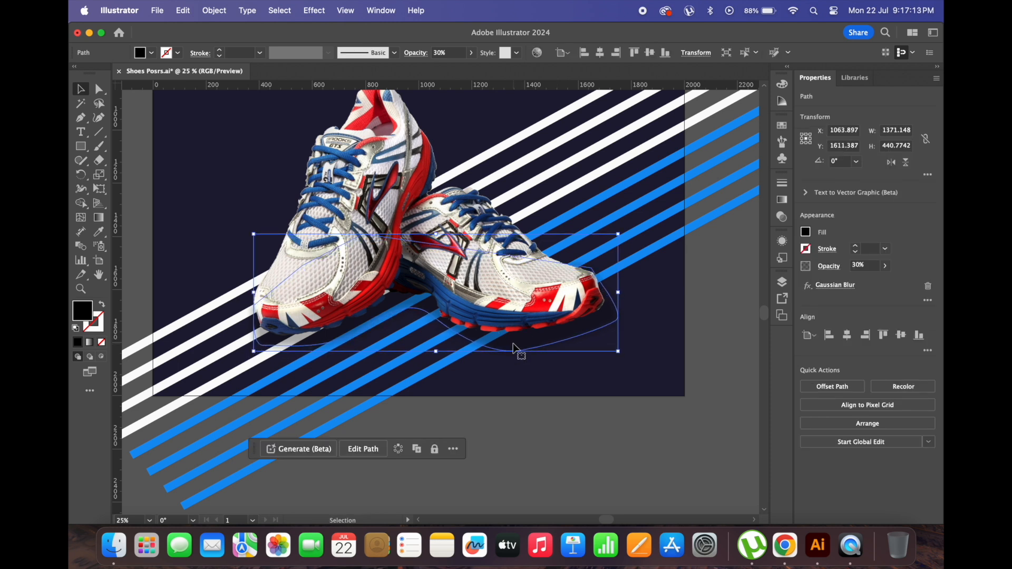
click(532, 429)
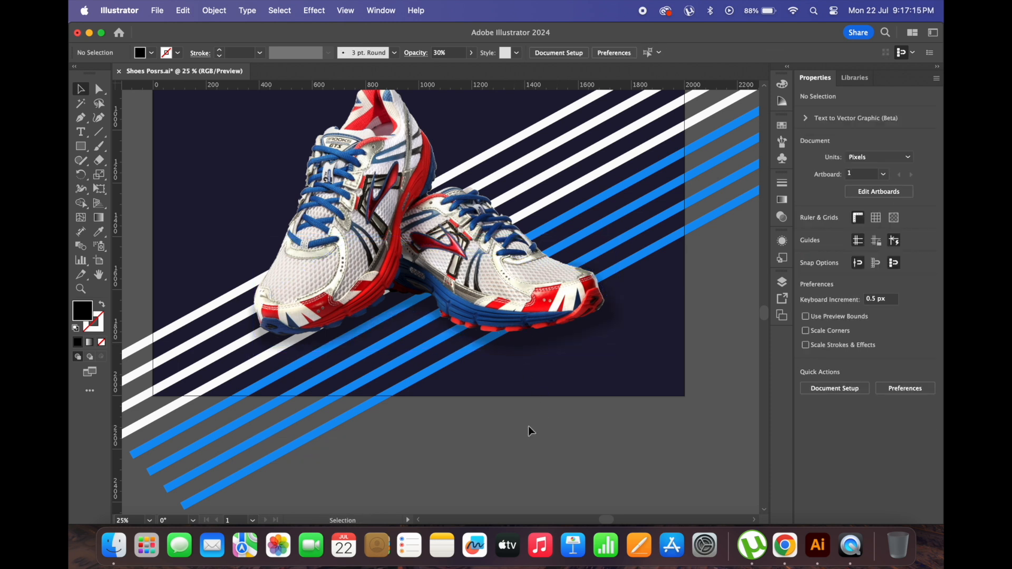
Step: Tighten the shadow under the front shoe by moving its toe anchor inward and its lowest anchor to about X 1378, Y 1810 px
click(613, 321)
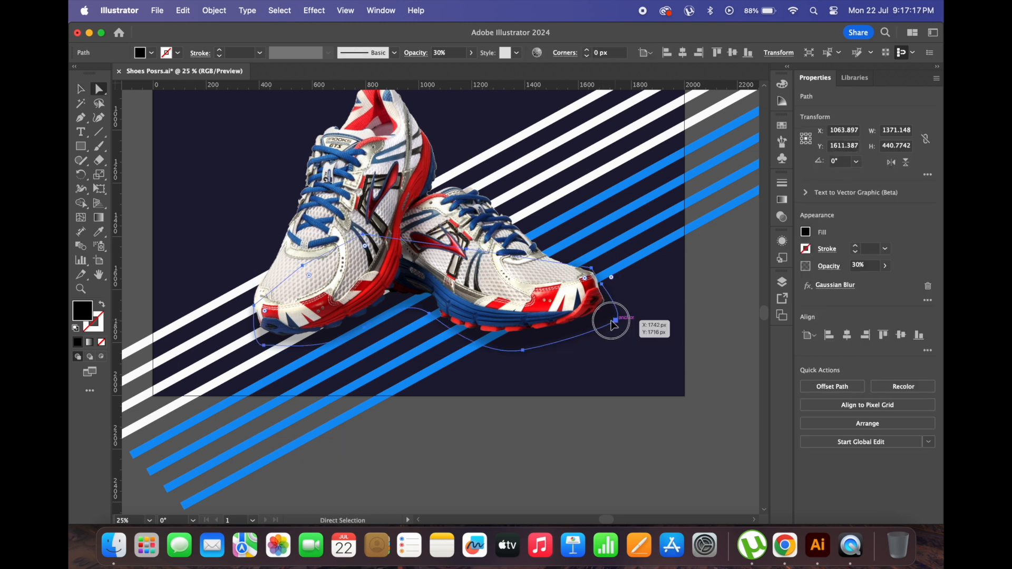
drag(611, 328, 606, 318)
drag(522, 351, 527, 347)
key(v)
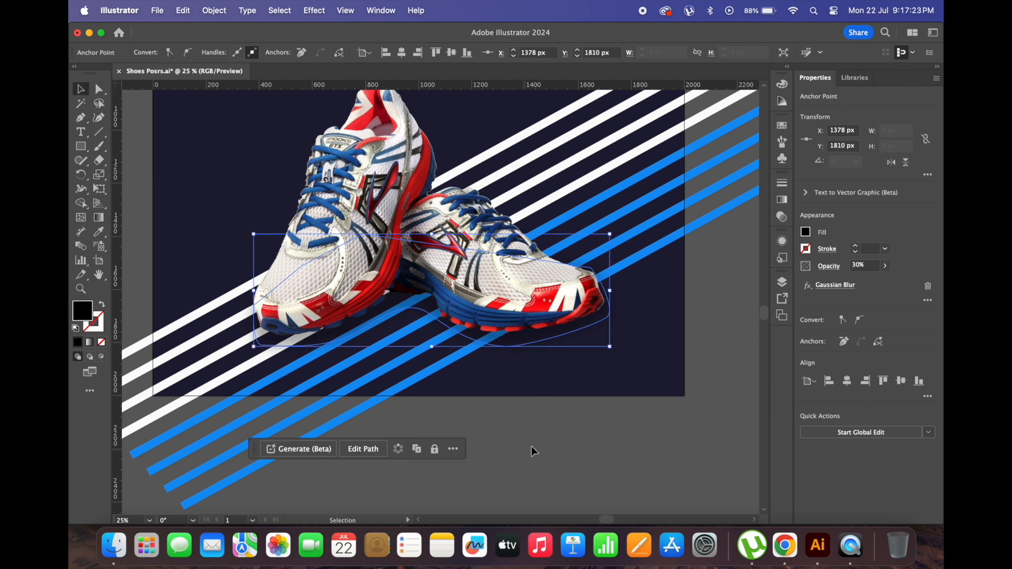
click(537, 447)
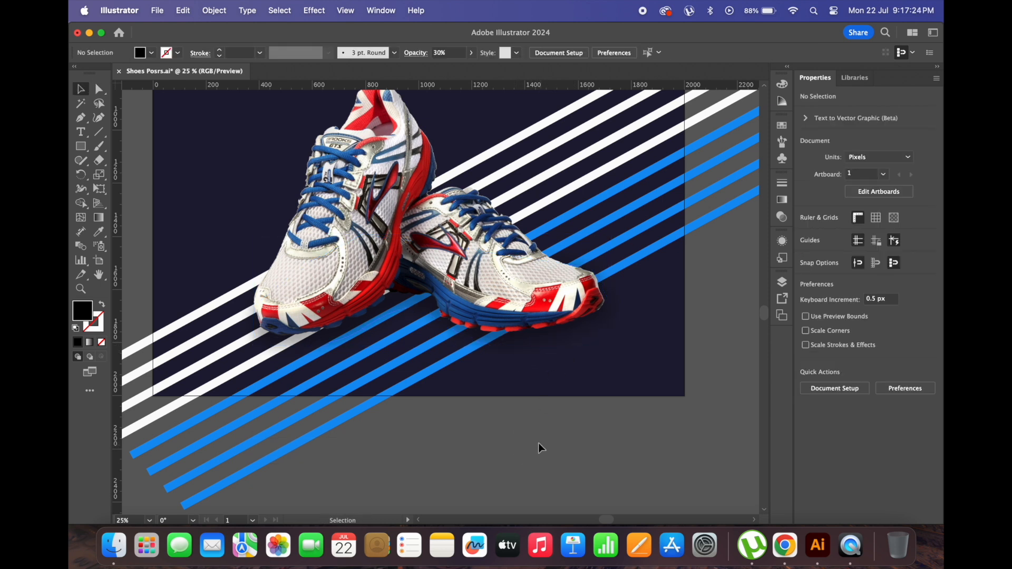
Step: Raise the tightened shadow's opacity to 50% and deselect it
click(369, 349)
click(448, 55)
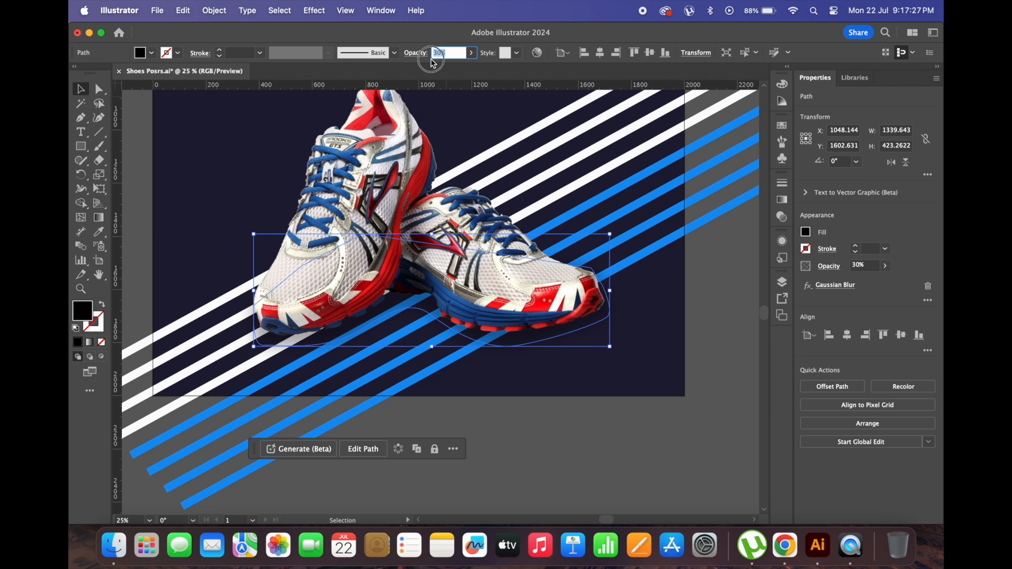
text(50)
key(Return)
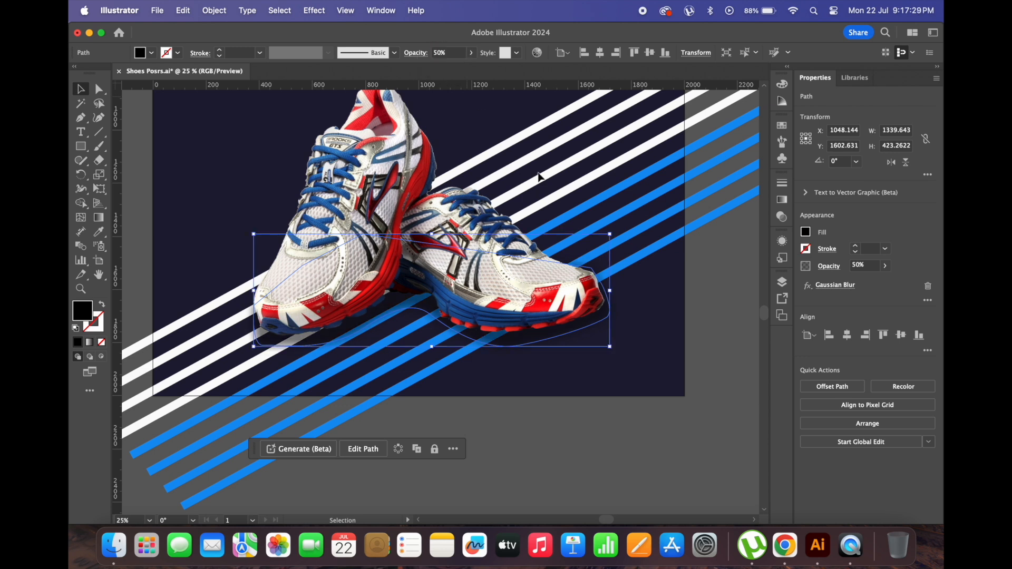
click(626, 452)
Step: Select the navy background rectangle and lock it in place
key(super+0)
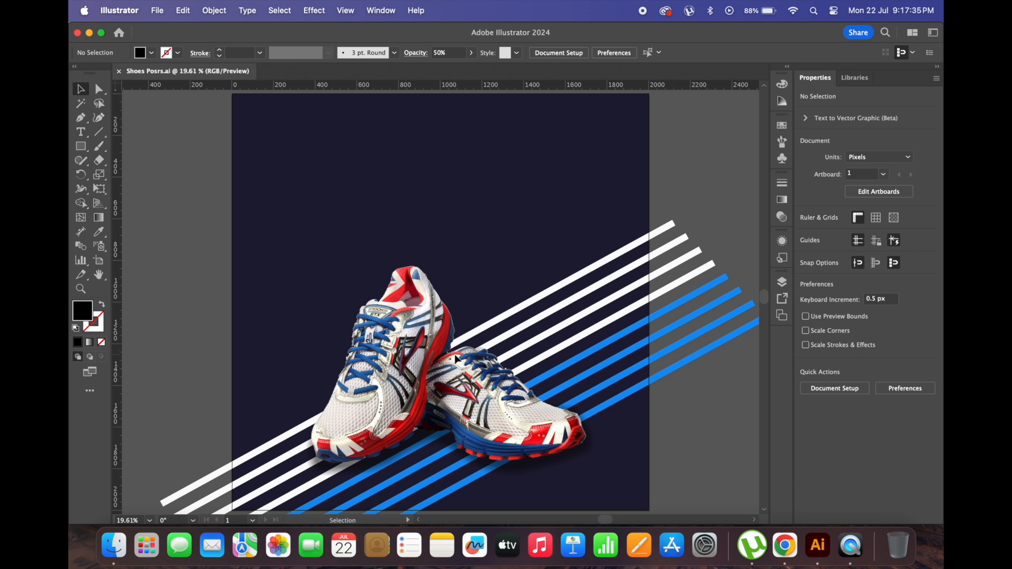
key(super+minus)
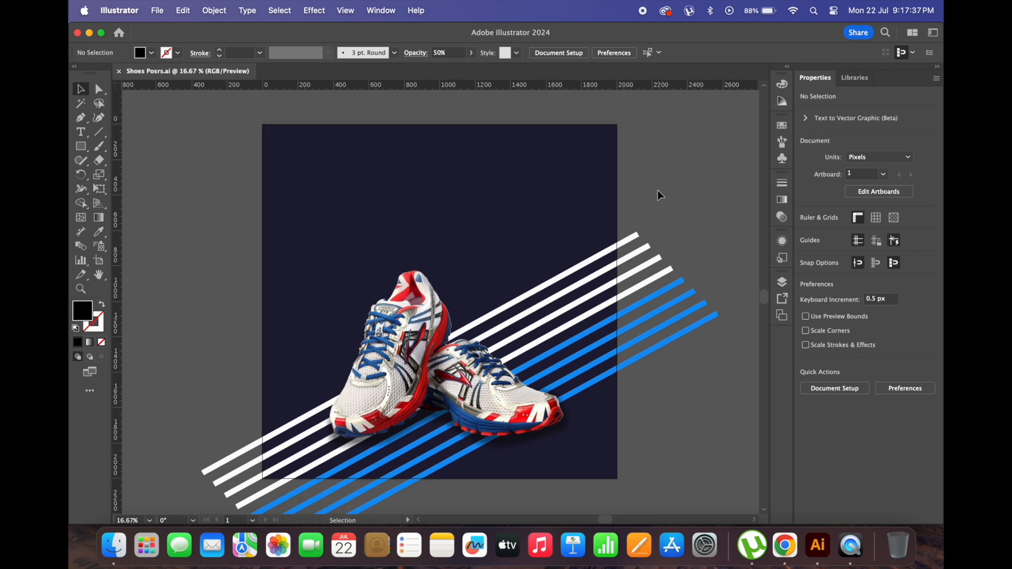
key(super+a)
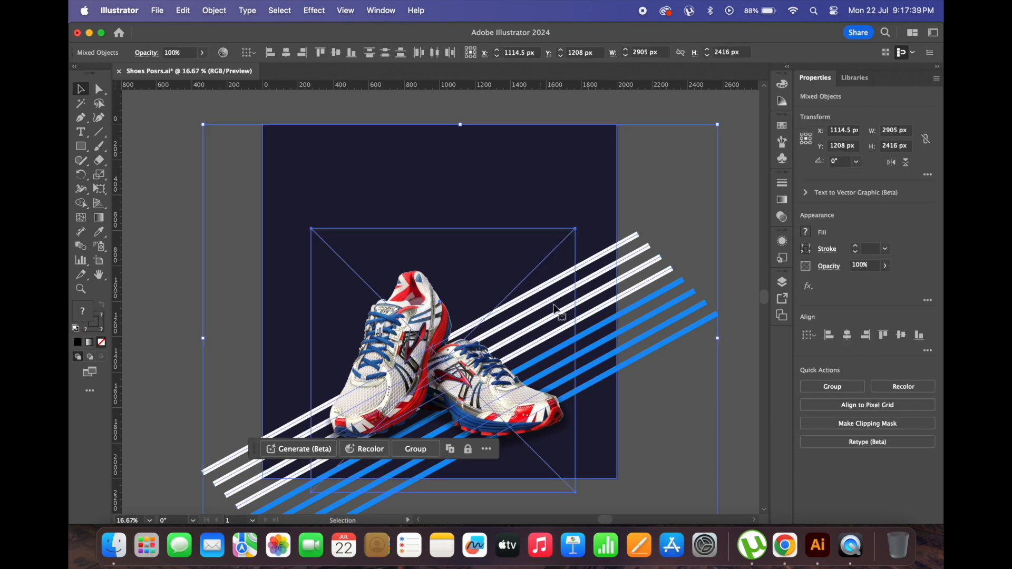
click(634, 129)
click(576, 144)
click(628, 179)
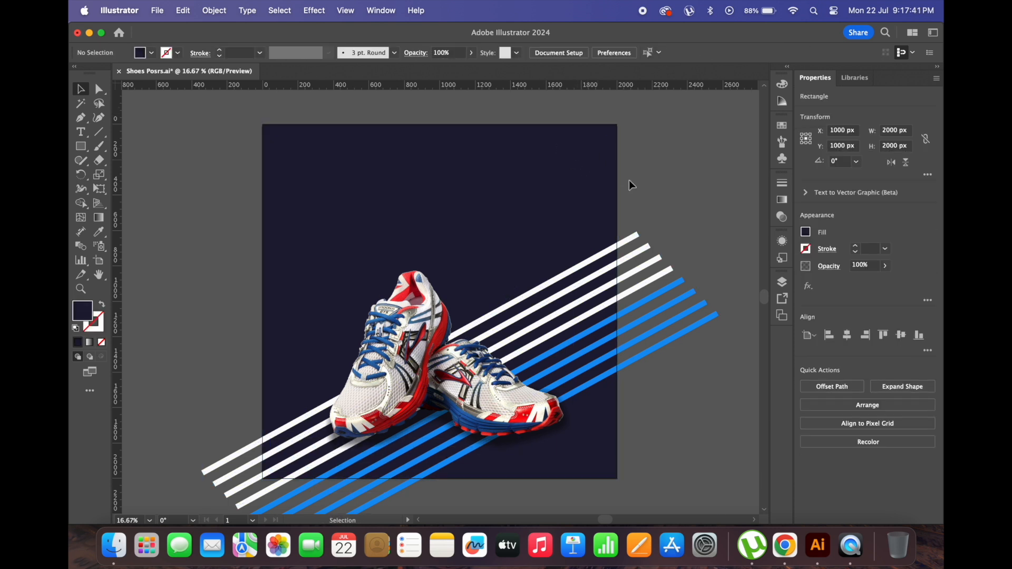
click(685, 205)
Step: Move all the white and blue stripes together to about X 1178.5, Y 1629.5 px, and deselect them
click(667, 307)
drag(614, 305, 625, 324)
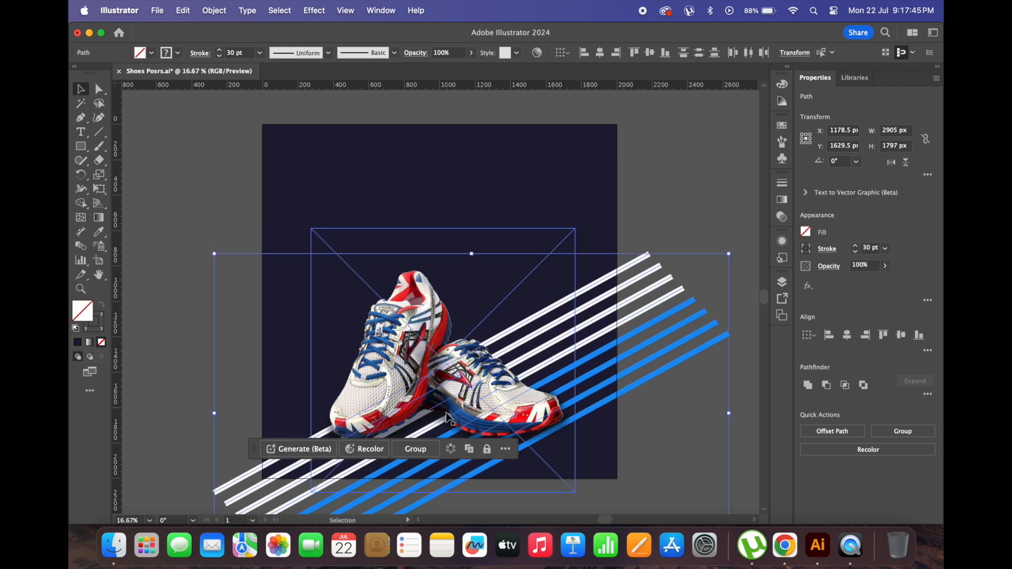
click(685, 329)
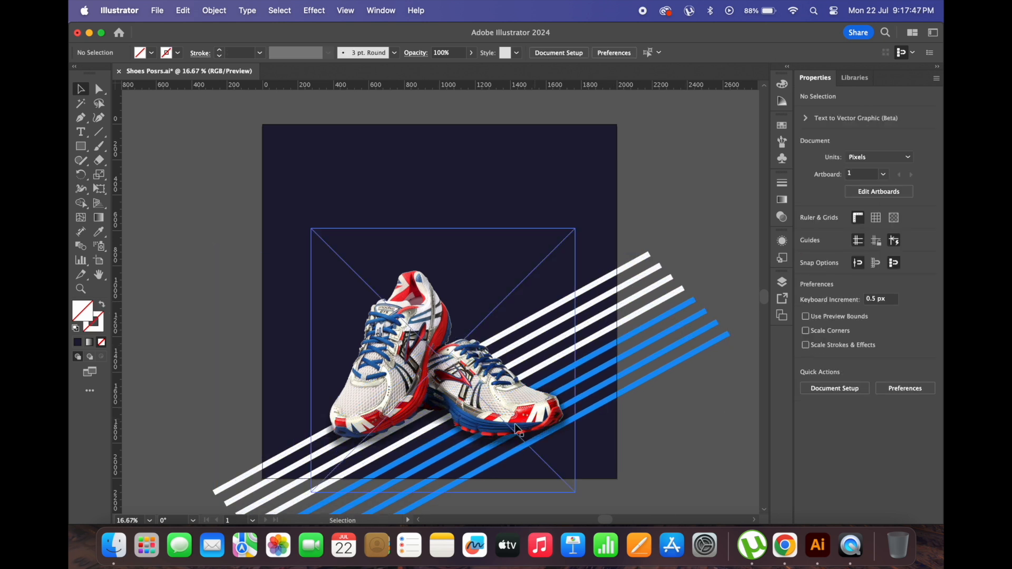
Step: Scale the shoes and their shadow together to about 1450 x 1450 px, centered near X 1019, Y 1391 px, and deselect them
click(505, 454)
drag(670, 393, 343, 465)
drag(534, 418, 534, 419)
drag(578, 244, 574, 255)
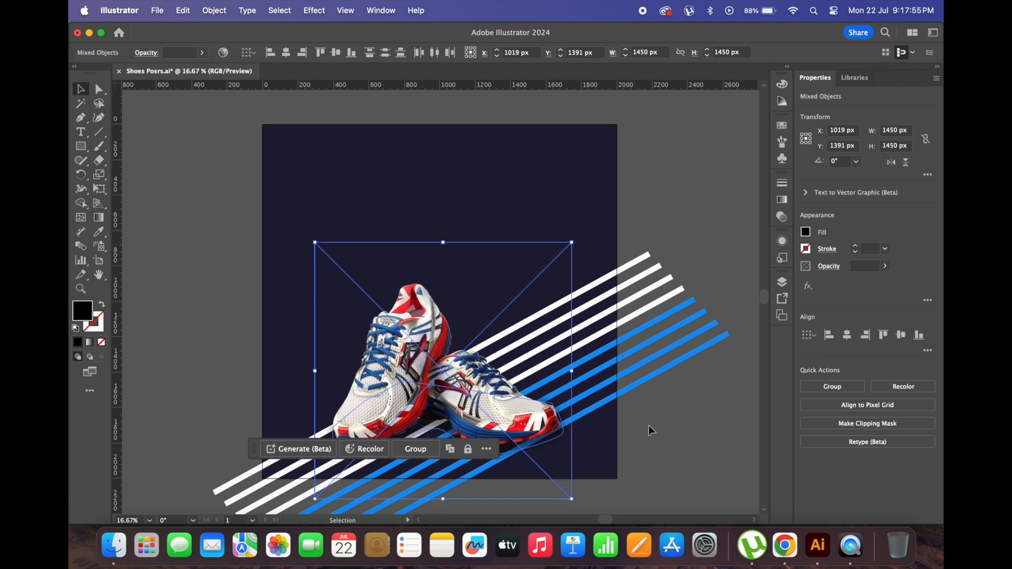
click(664, 423)
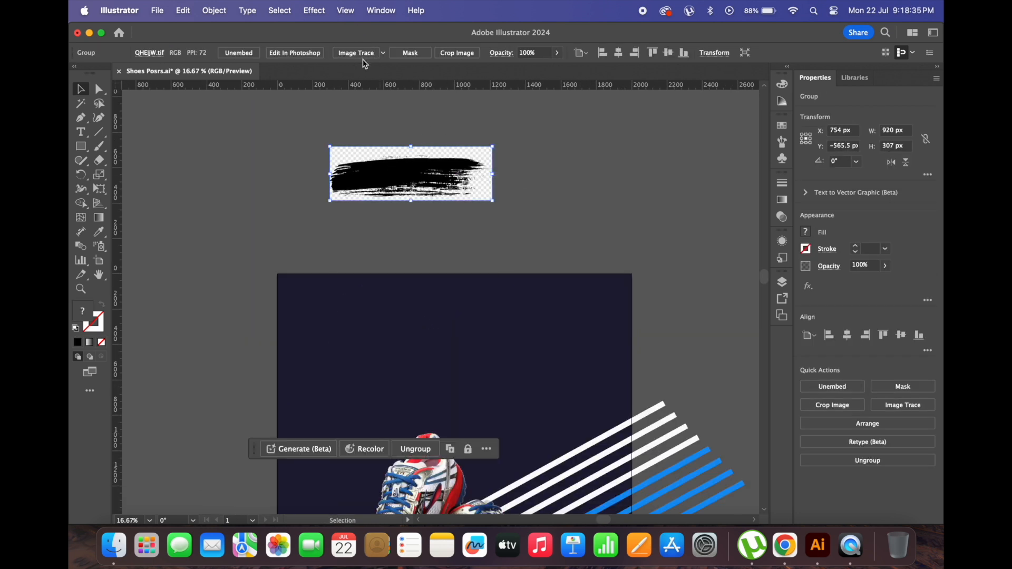
Step: Convert the black brush stroke image above the artboard to vector shapes with Image Trace, expanding and ungrouping the result
click(362, 55)
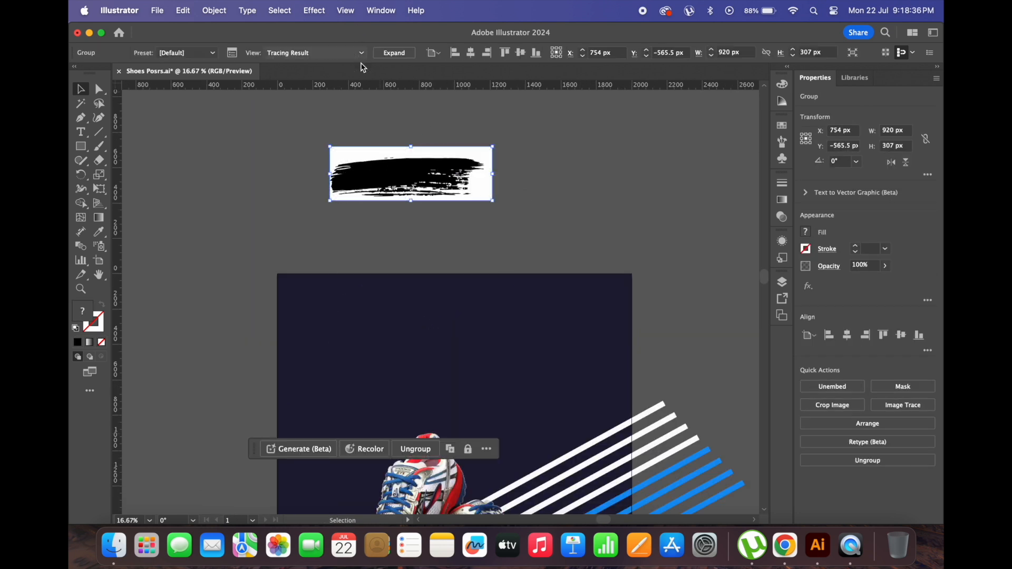
click(393, 54)
right_click(396, 169)
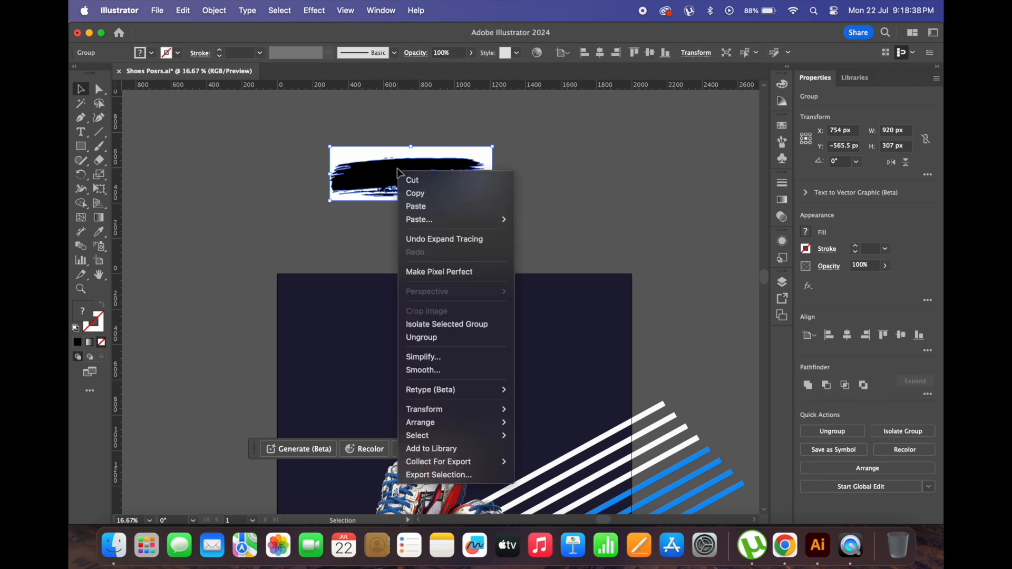
click(439, 339)
click(561, 233)
Step: Ungroup the traced brush stroke again, separate the white background shape from it, and delete that shape
right_click(479, 185)
click(523, 151)
click(487, 149)
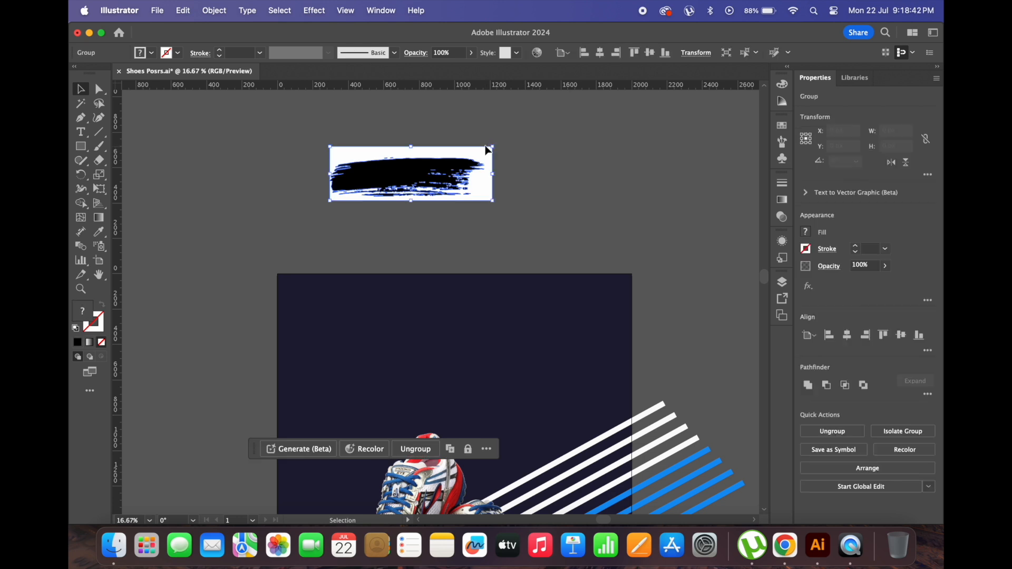
right_click(484, 160)
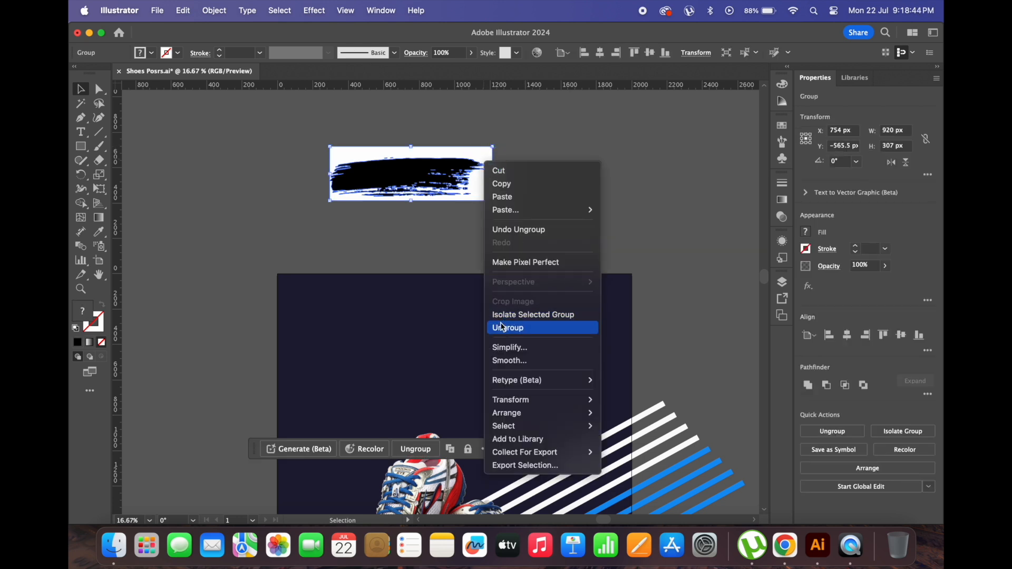
click(524, 155)
click(524, 161)
drag(489, 153, 590, 156)
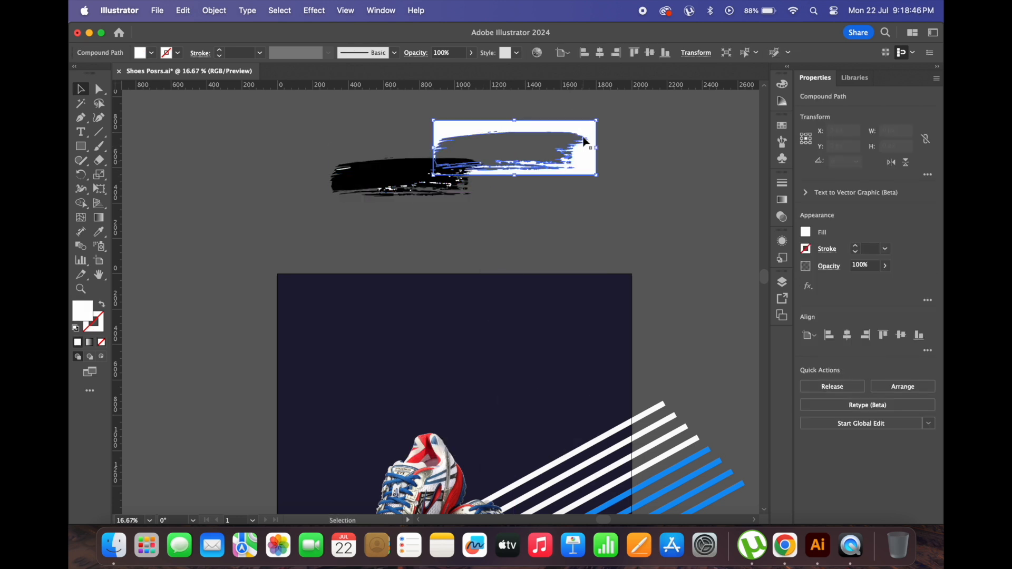
key(Delete)
Step: Unite all the remaining brush stroke pieces into one white shape, and deselect it
drag(324, 208, 491, 153)
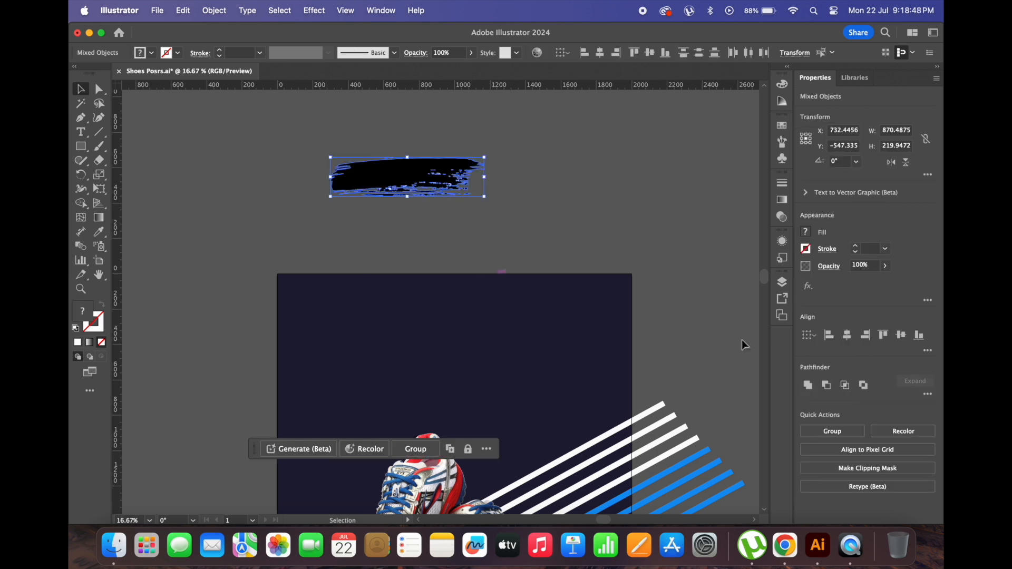
click(808, 385)
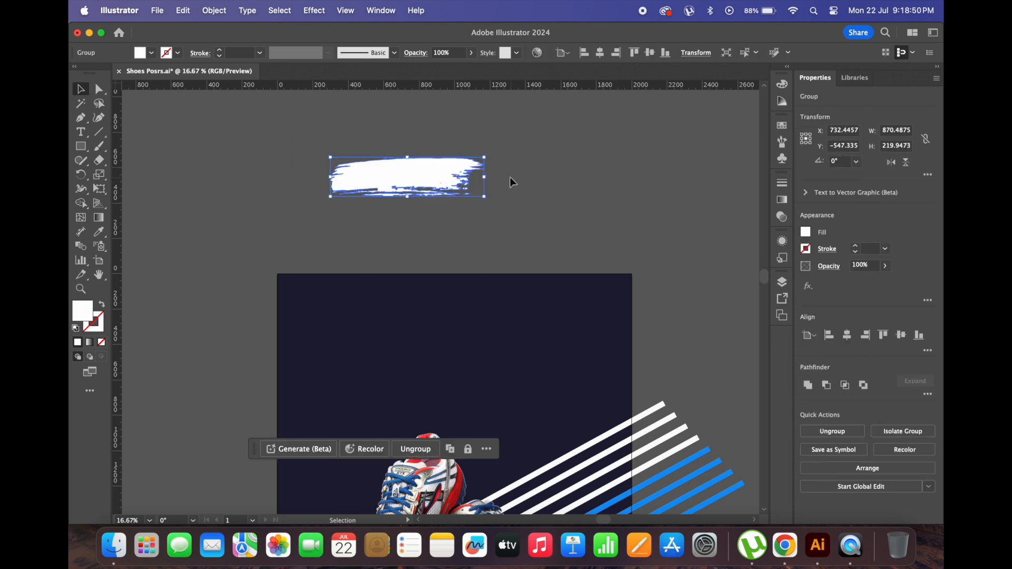
click(553, 187)
Step: Place the white brush stroke above the shoes at about X 1043, Y 475 px, and enlarge it from its center
mouse_move(489, 182)
mouse_down()
mouse_move(433, 107)
mouse_move(418, 289)
mouse_move(418, 280)
mouse_up()
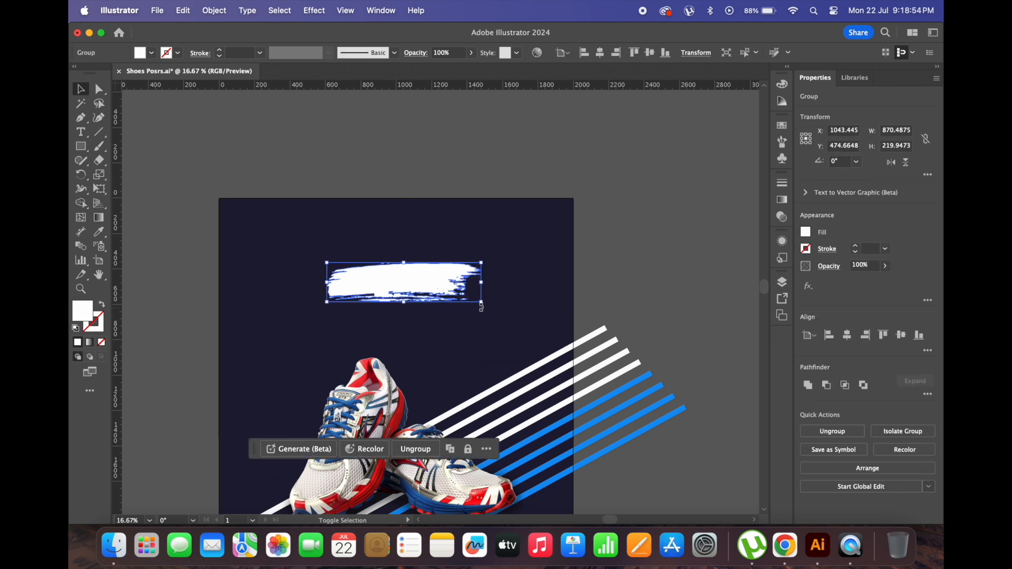
drag(482, 303, 523, 337)
click(606, 253)
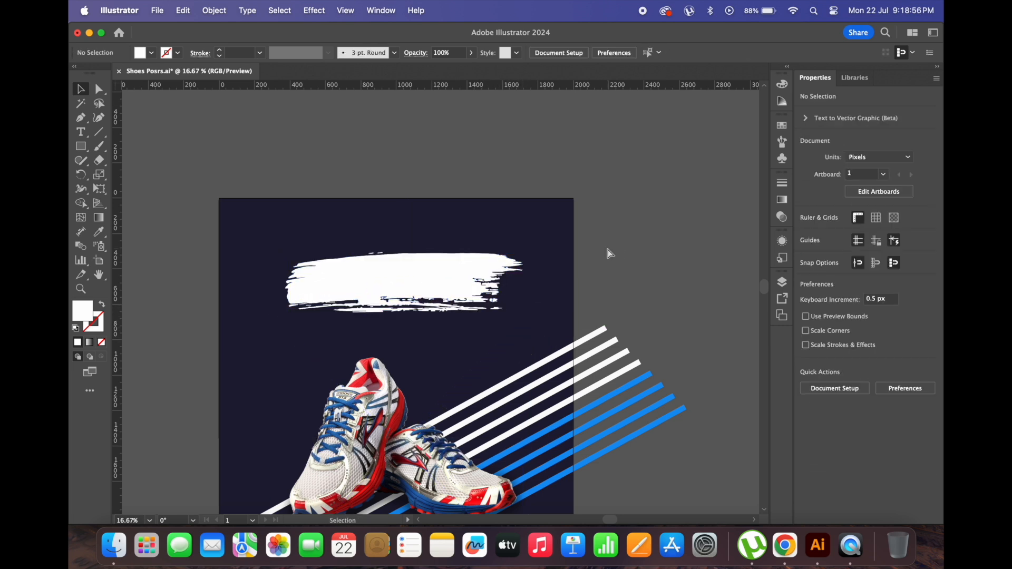
key(super+0)
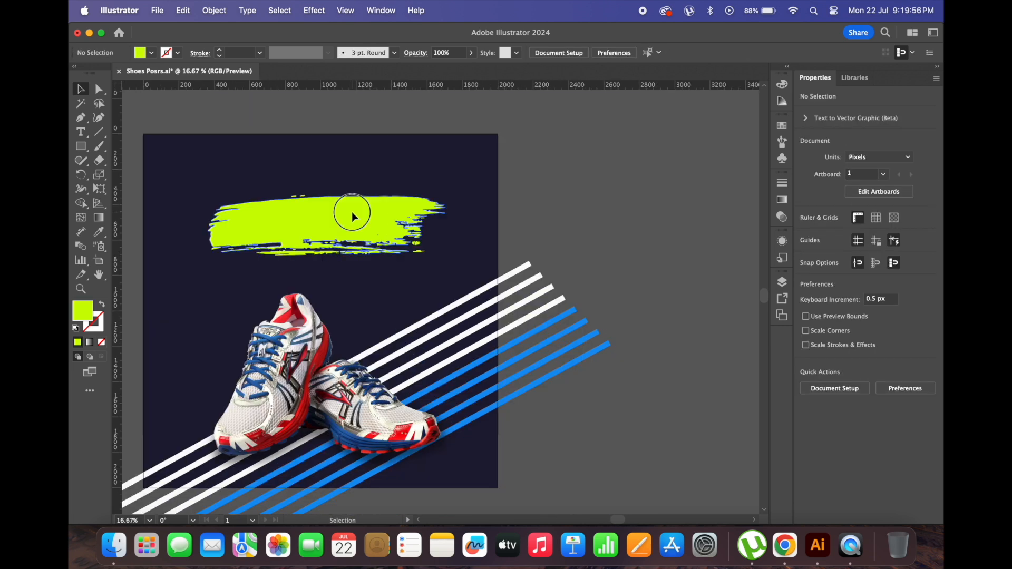
Step: Save the document and clear the selection of the lime brush stroke
click(352, 212)
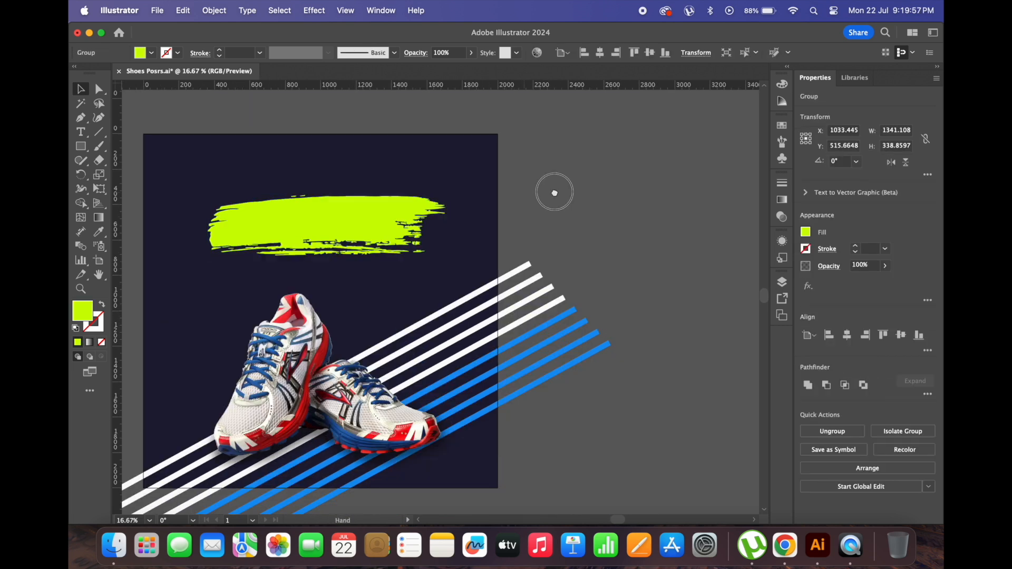
key(super+minus)
key(super+s)
click(659, 175)
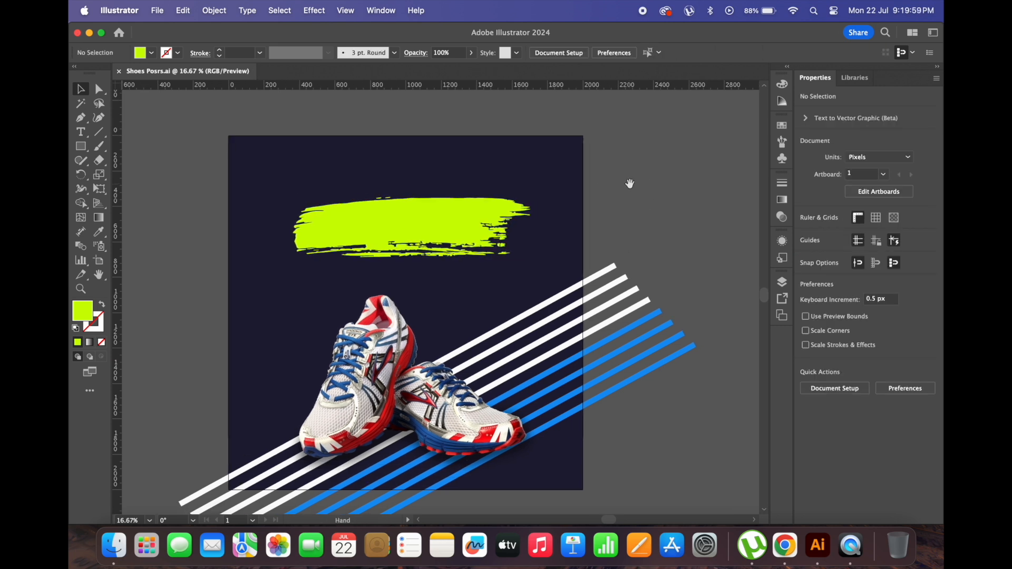
Step: Add the text FASHION, place it over the lime brush stroke, and enlarge it to about 245 pt
click(81, 132)
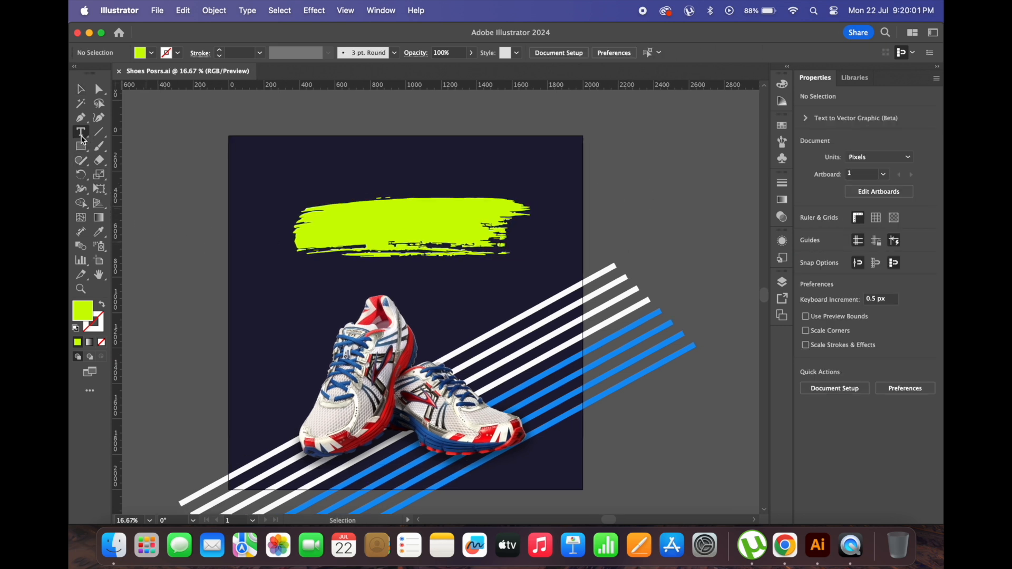
click(182, 240)
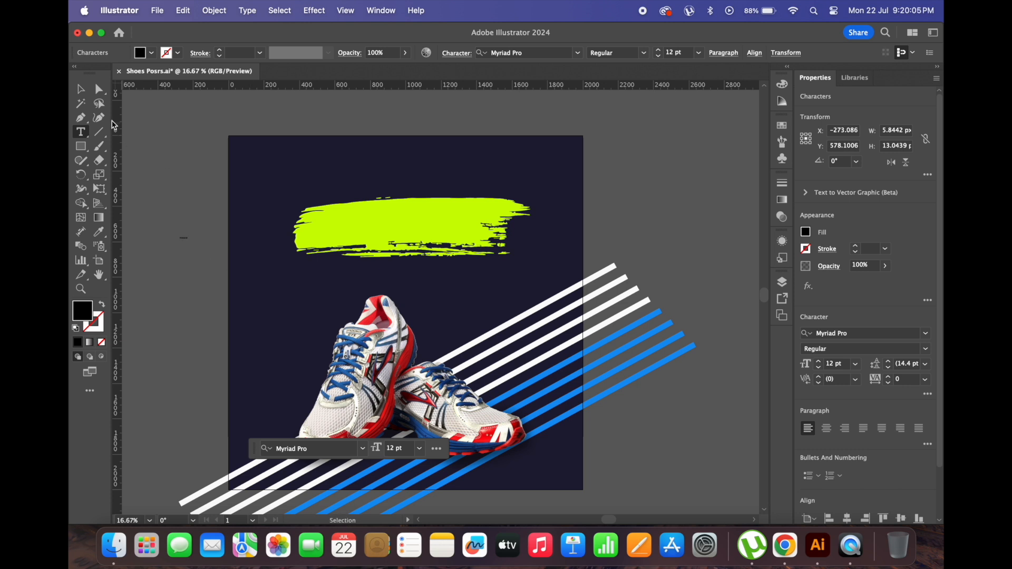
click(87, 93)
drag(188, 247, 316, 333)
drag(180, 251, 390, 230)
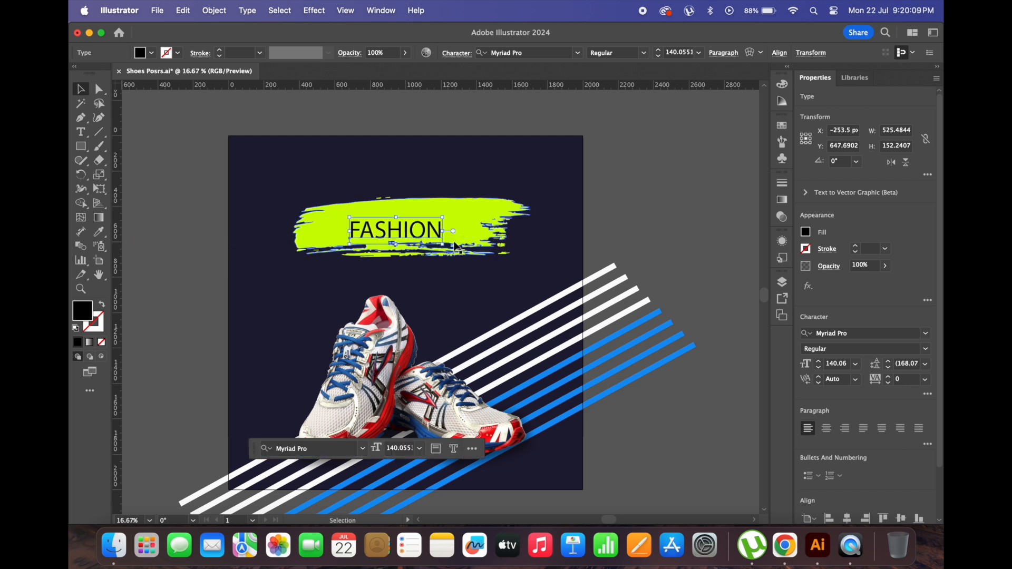
mouse_move(447, 246)
mouse_down()
mouse_move(485, 268)
mouse_move(475, 259)
mouse_up()
Step: Set the FASHION text's font to Dinish Bold
click(879, 332)
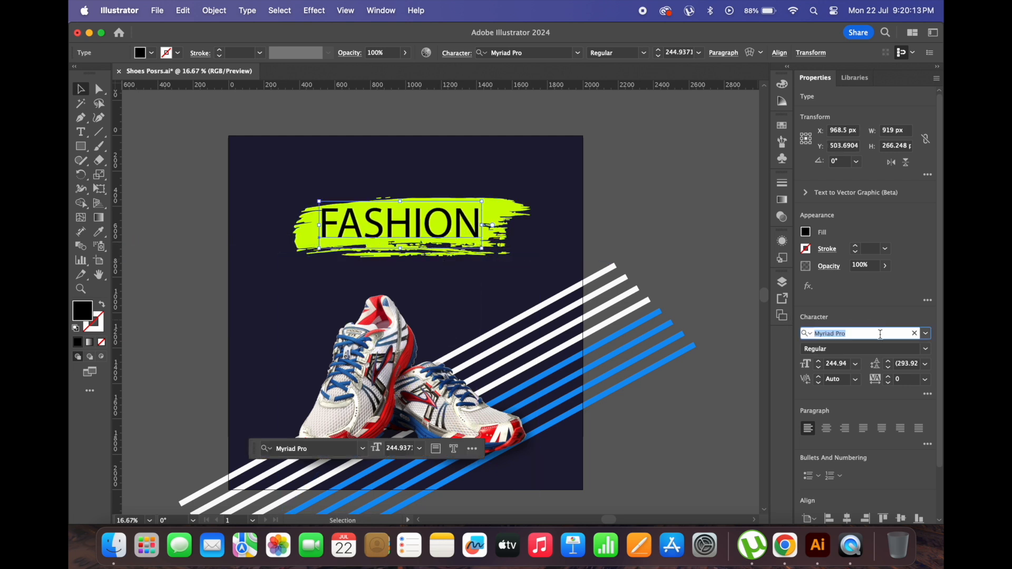
text(dinis)
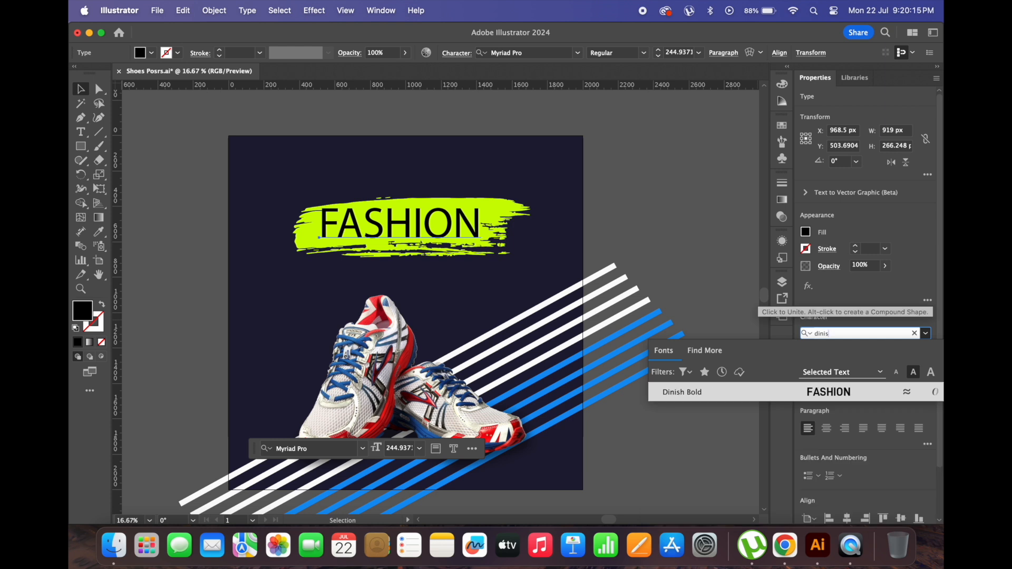
click(830, 396)
Step: Fill the FASHION text with the dark navy sampled from the background and enlarge it from its center to about 287 pt
key(i)
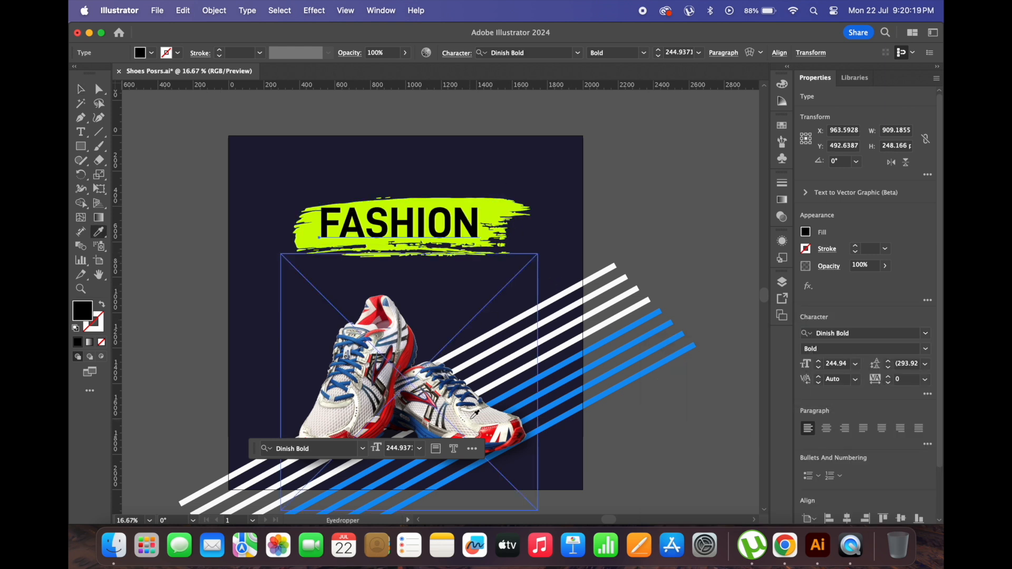
click(467, 412)
click(519, 232)
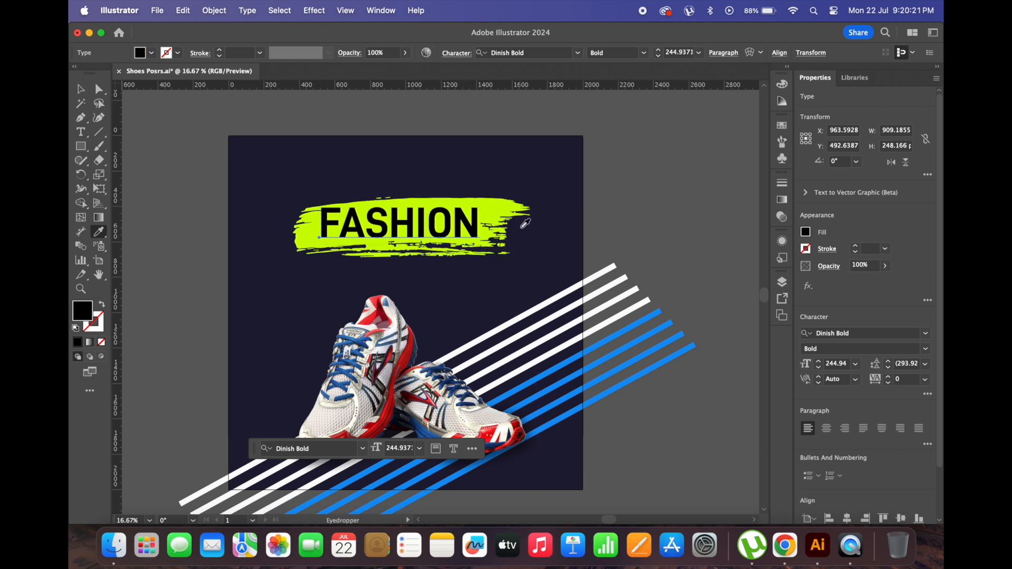
key(v)
click(661, 196)
click(449, 227)
drag(480, 245, 495, 250)
click(641, 210)
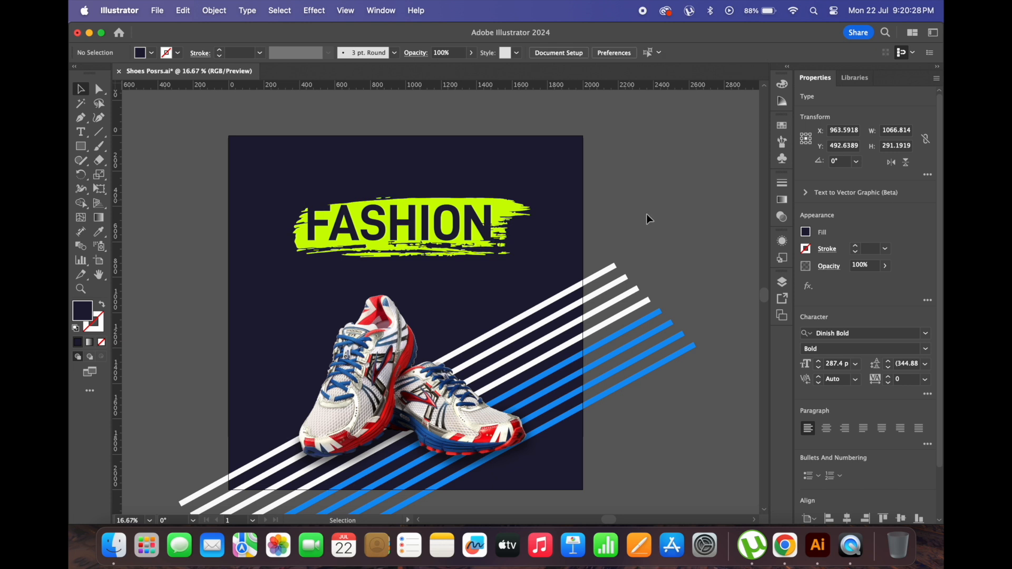
Step: Duplicate the FASHION text directly above the brush stroke and fill the copy with light grey sampled from the shoes
drag(416, 225, 428, 180)
key(i)
click(392, 311)
key(v)
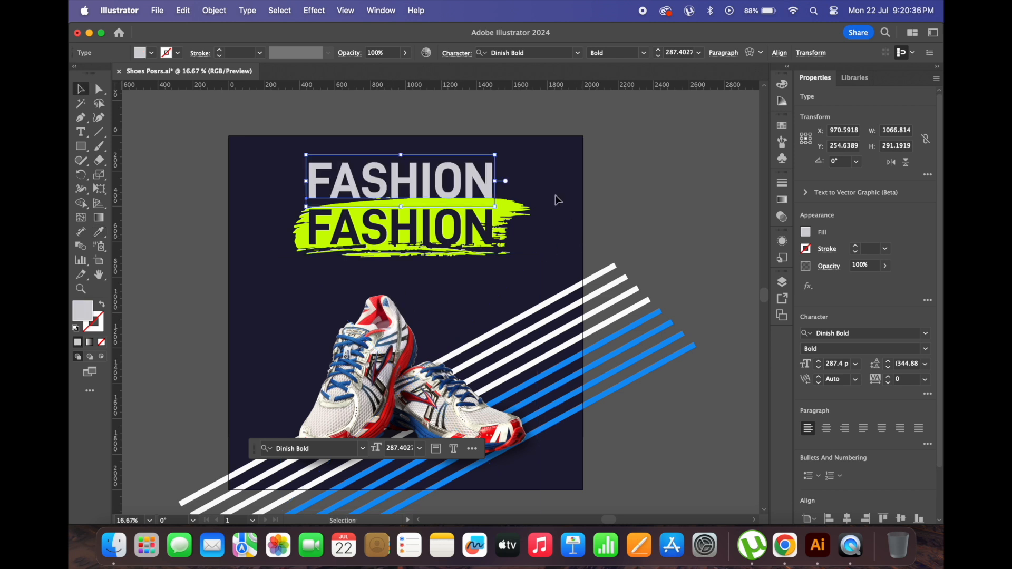
Step: Replace the wording of the upper text copy with New Exclusive
double_click(467, 185)
text(N)
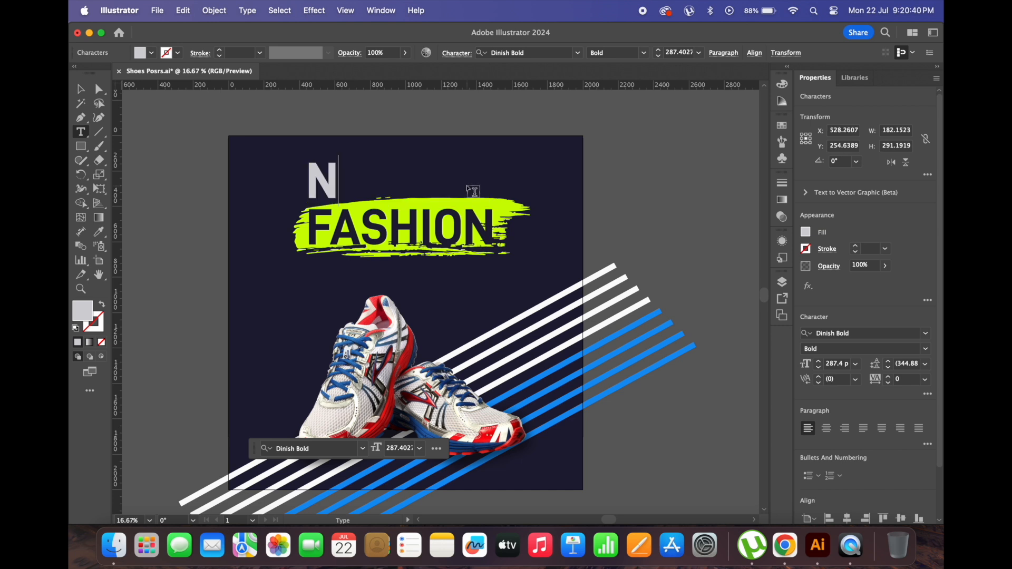
text(ew Ex)
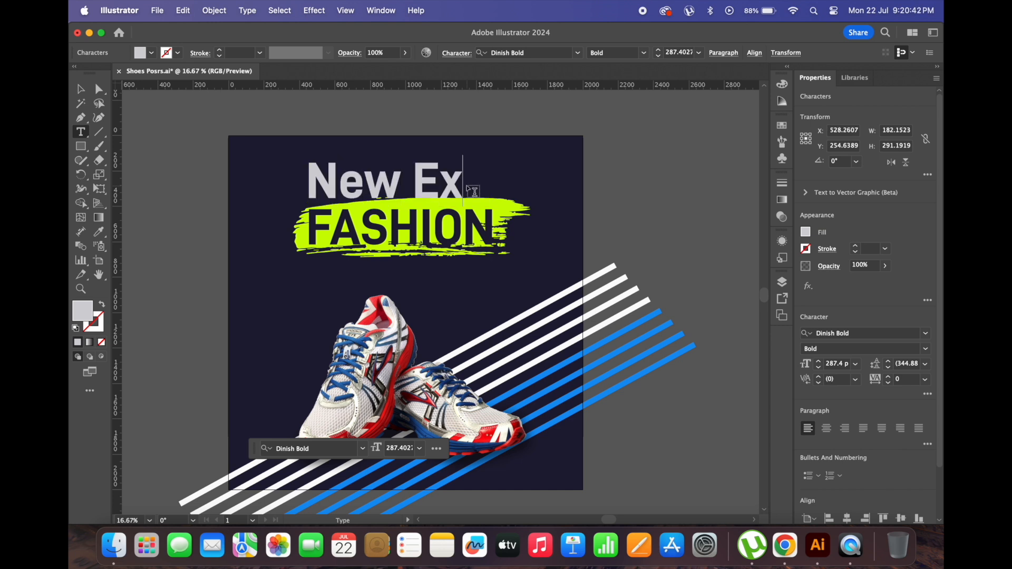
text(cluis)
key(BackSpace)
key(BackSpace)
text(sive)
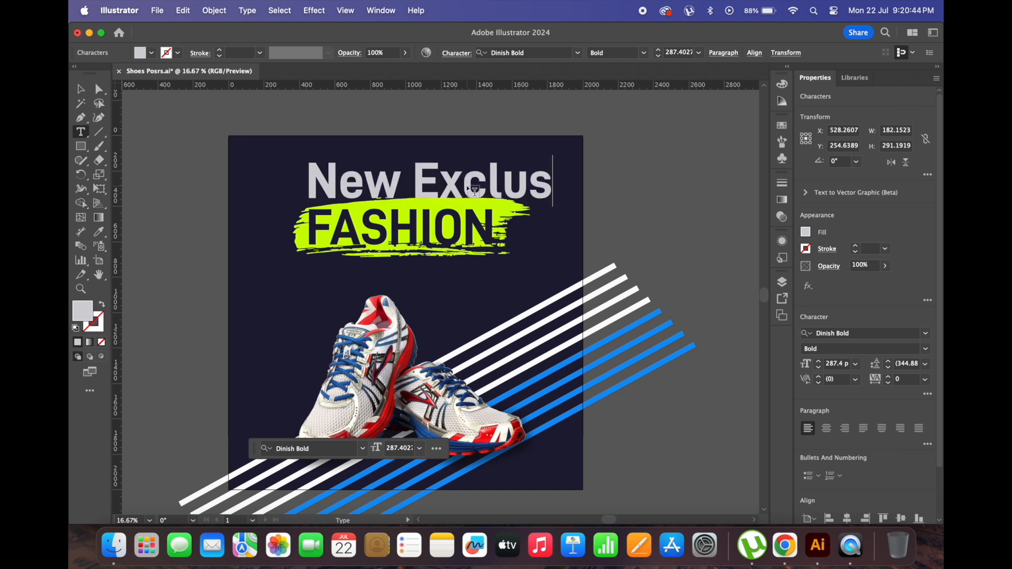
click(81, 89)
Step: Set the fill of the New Exclusive text to white, FFFFFF
double_click(82, 312)
text(FFFFFF)
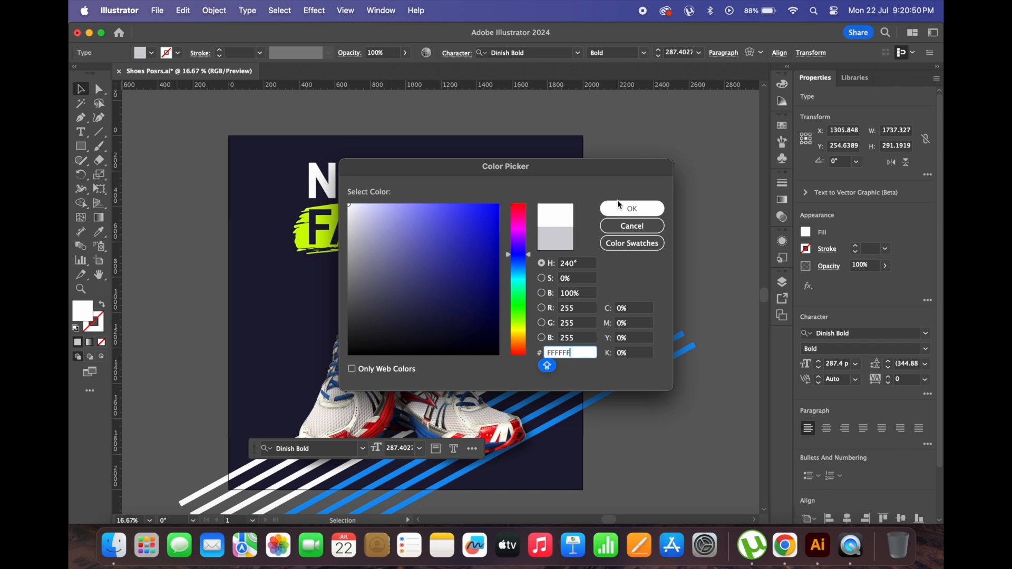
click(620, 205)
Step: Change the New Exclusive text to Cookie-Regular, then shrink it to about 171 pt and tilt it about 3.9° upward
click(925, 334)
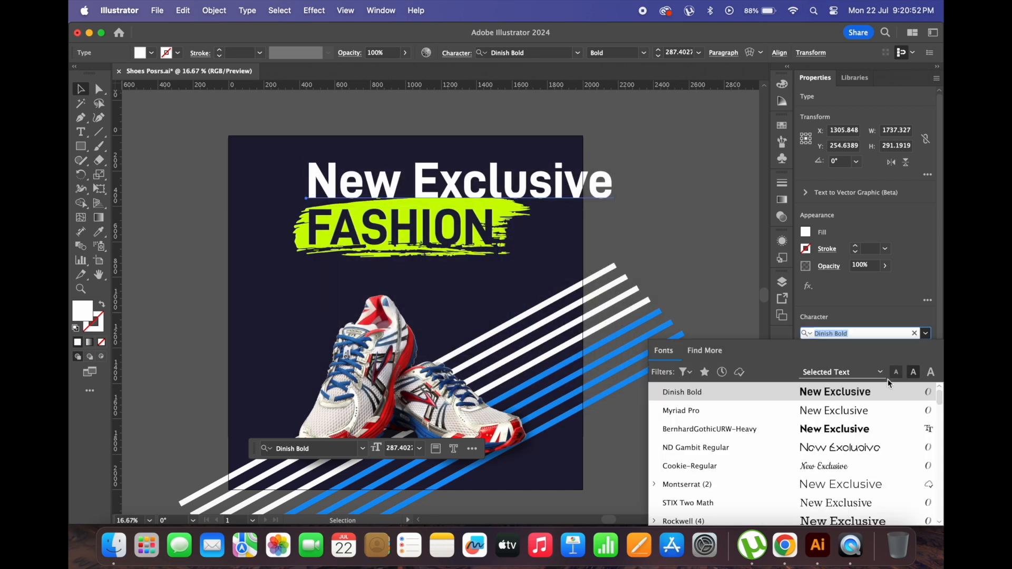
click(823, 467)
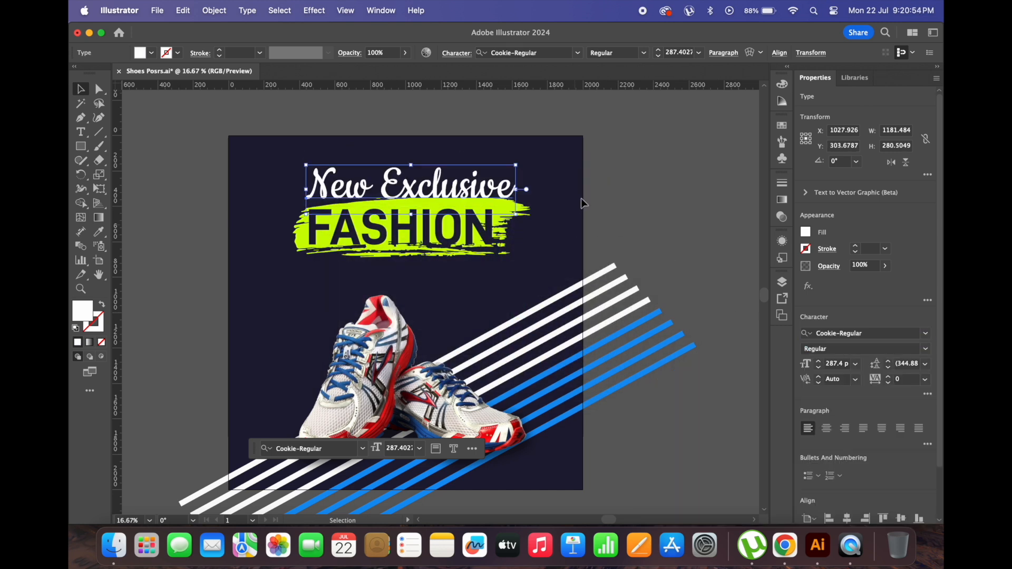
drag(515, 166, 455, 159)
mouse_move(452, 203)
mouse_down()
mouse_move(442, 214)
mouse_move(448, 202)
mouse_up()
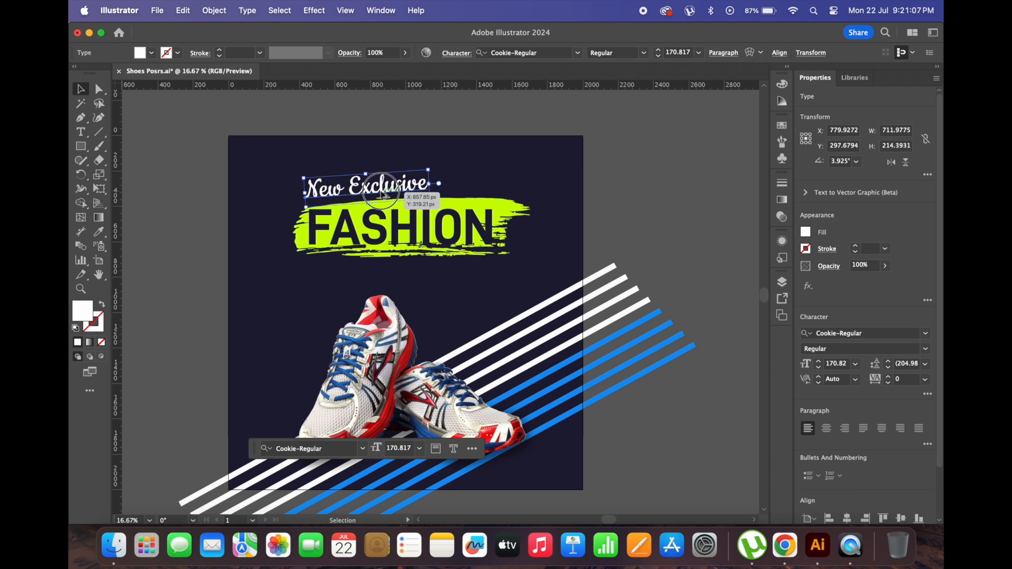
Step: Duplicate the New Exclusive text below the brush stroke and change the copy's wording to Collection
drag(383, 191, 471, 275)
triple_click(476, 272)
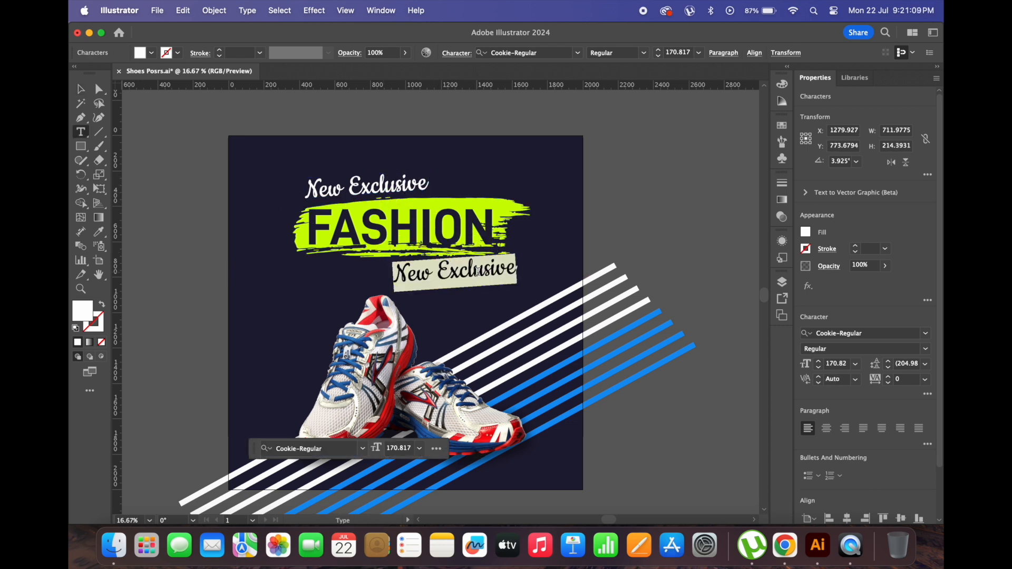
text(ction)
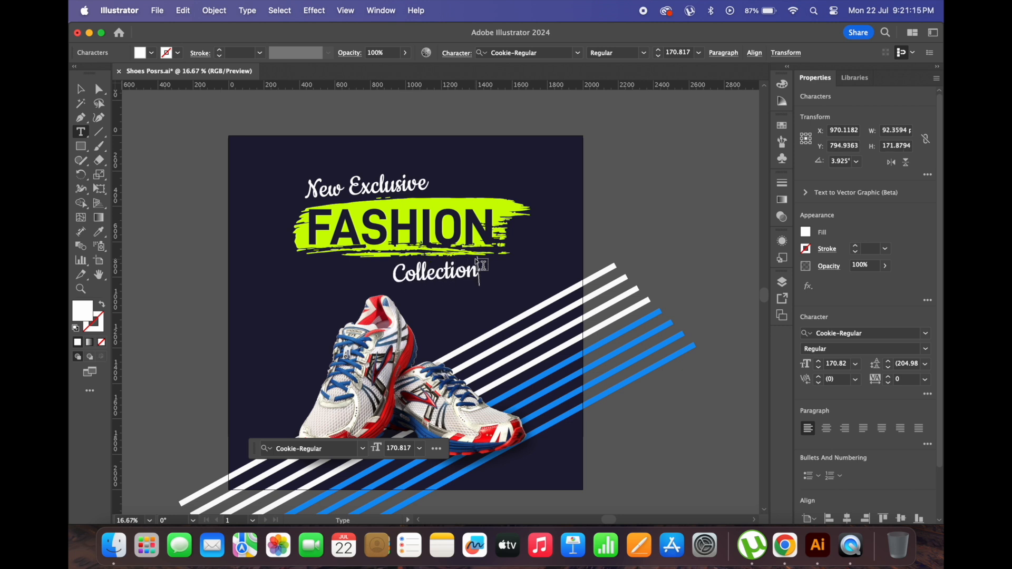
click(83, 92)
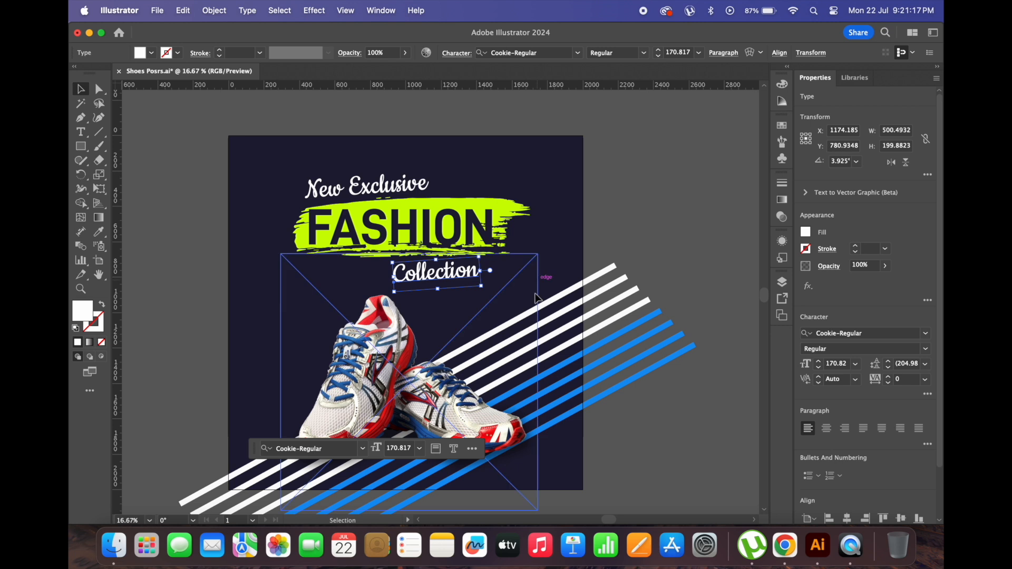
Step: Enlarge the Collection text to about 246 pt under the right end of the brush stroke
drag(482, 289, 526, 294)
click(660, 235)
drag(660, 235, 618, 237)
Step: Enlarge the three title texts and the brush stroke together to about 1371 px wide, move them slightly up, and deselect them
click(431, 267)
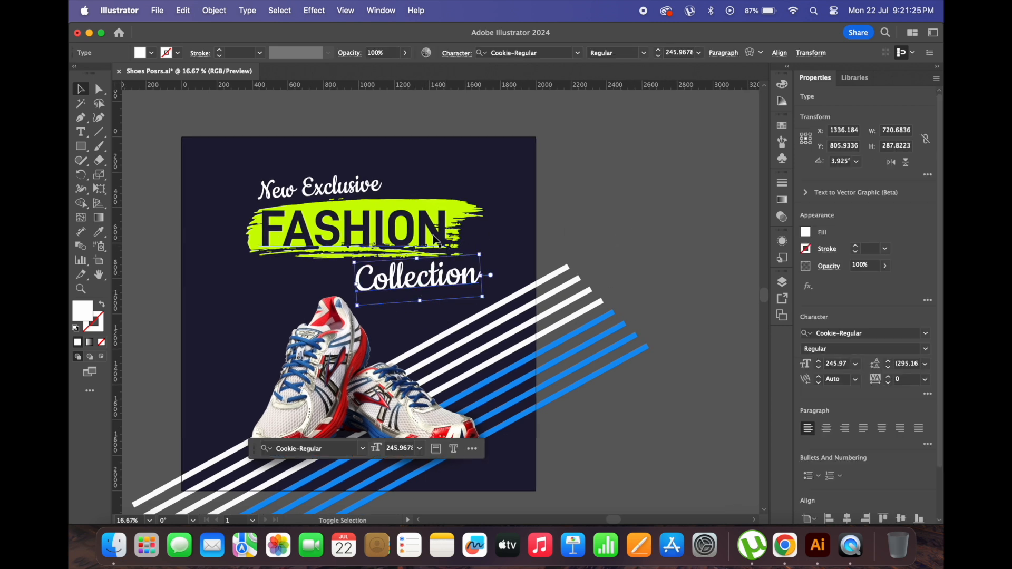
shift+click(457, 212)
shift+click(383, 190)
drag(483, 174, 490, 171)
drag(389, 231, 387, 224)
drag(555, 242, 578, 207)
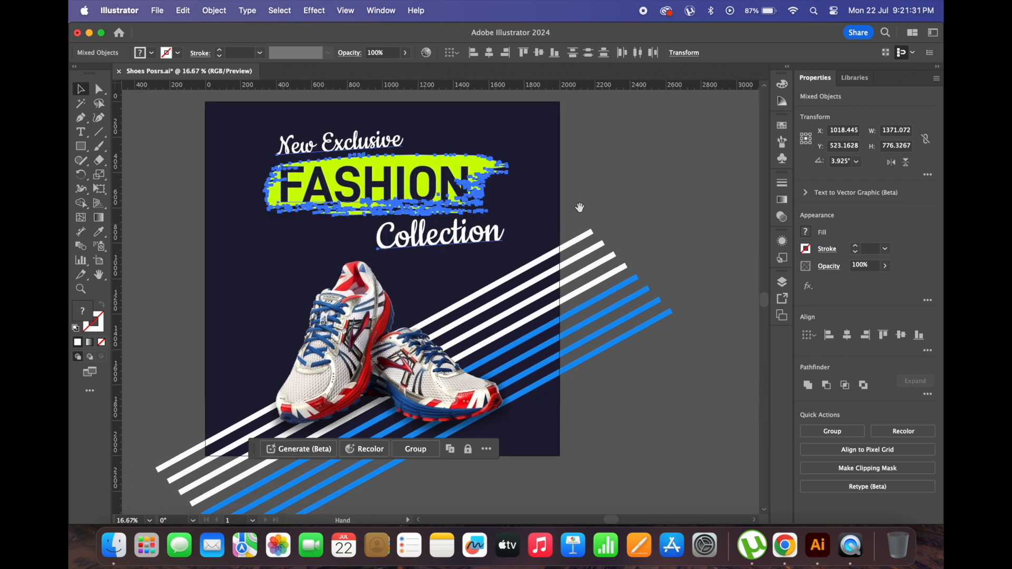
click(614, 184)
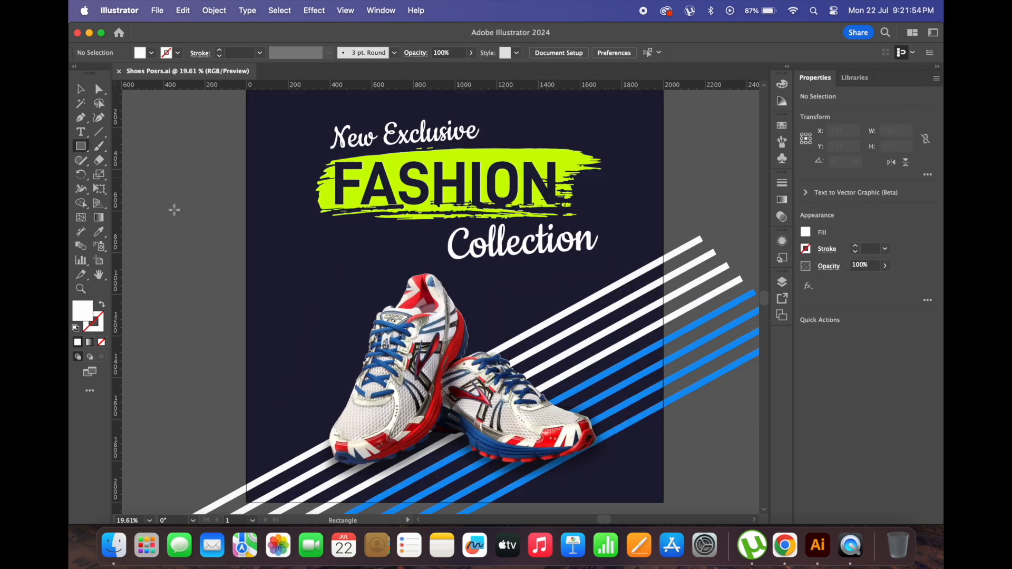
Step: Draw a white square about 468 px wide, rotate it 45°, and place the diamond left of the shoes at about 514 px across
drag(204, 231, 301, 328)
key(v)
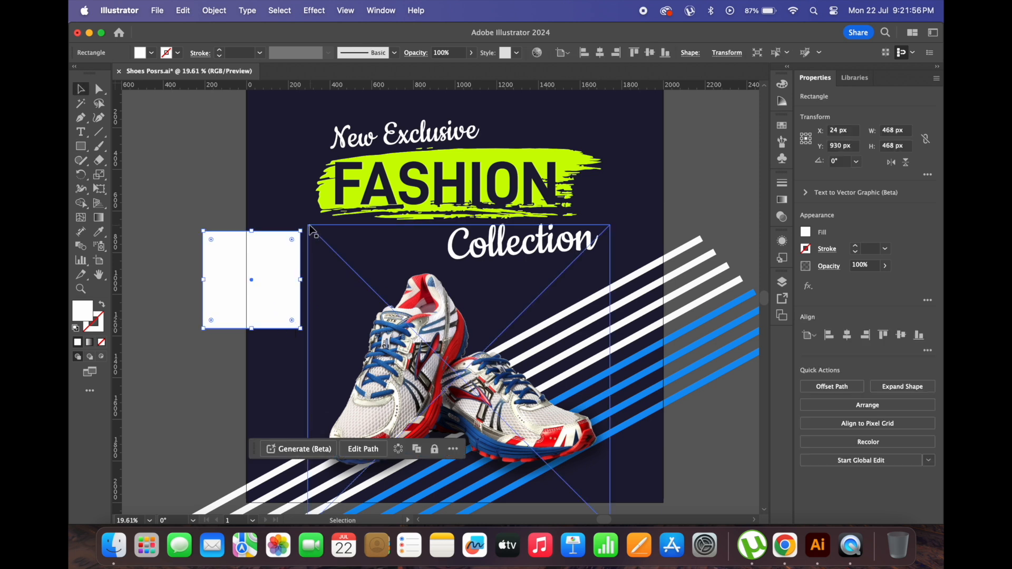
drag(303, 229, 323, 286)
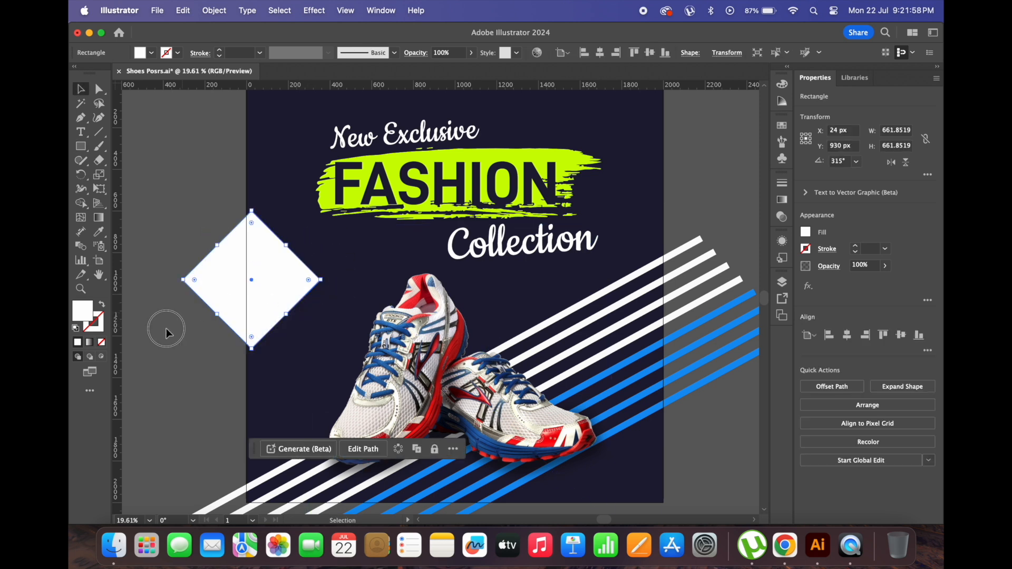
drag(221, 244, 273, 296)
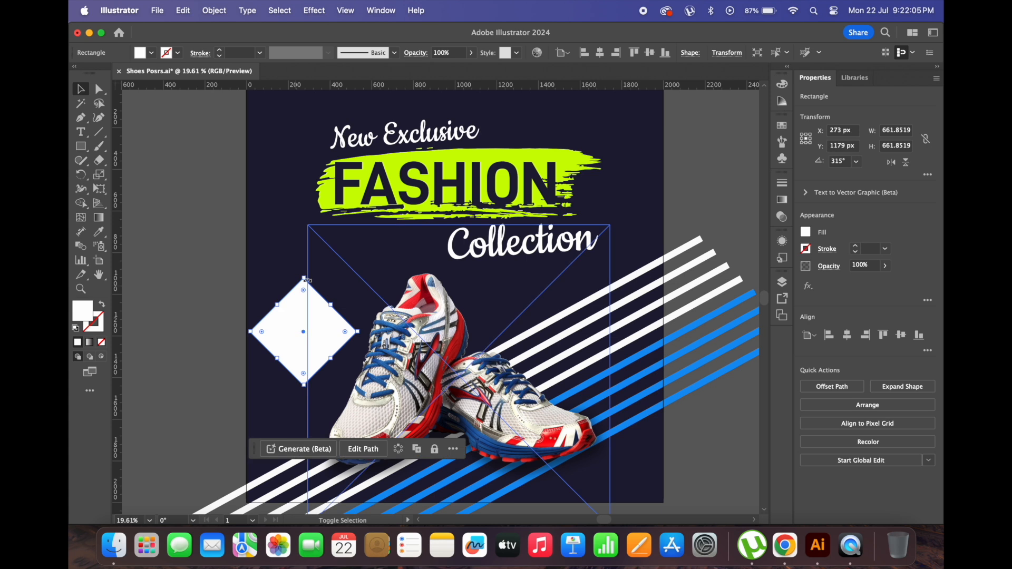
drag(307, 327, 323, 298)
Step: Fill the diamond with the brush stroke's lime and place a copy slightly above it at about X 360, Y 965 px
key(i)
click(339, 193)
key(v)
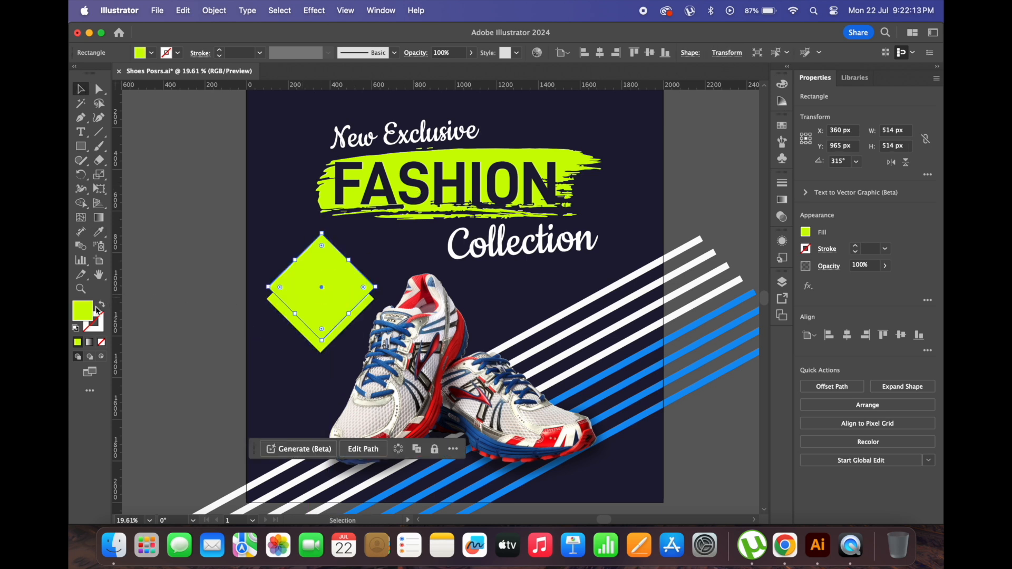
Step: Recolor the upper diamond white and swap its fill and stroke to make it an unfilled white outline
double_click(87, 311)
drag(375, 259, 339, 205)
click(607, 209)
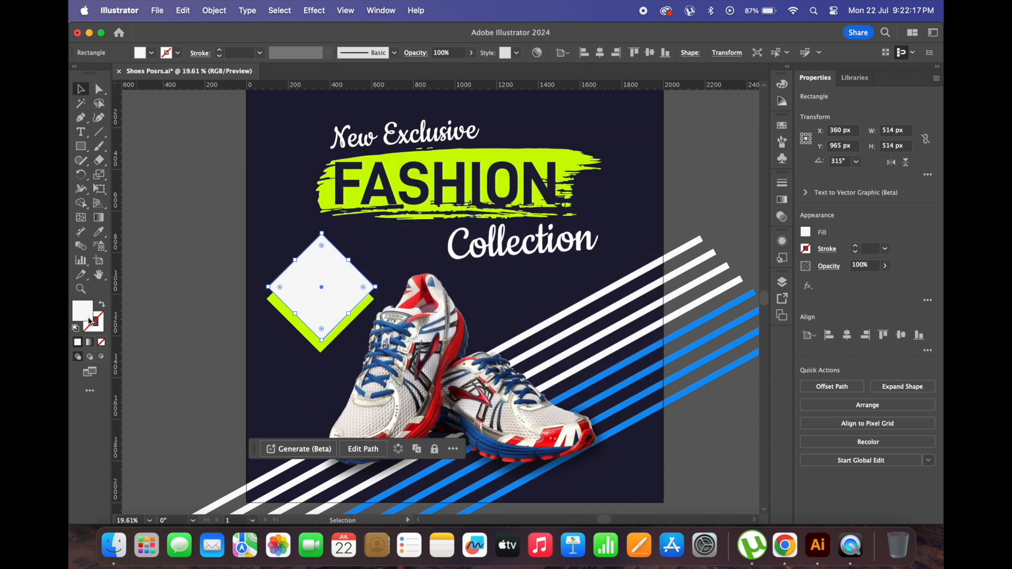
click(102, 305)
click(145, 307)
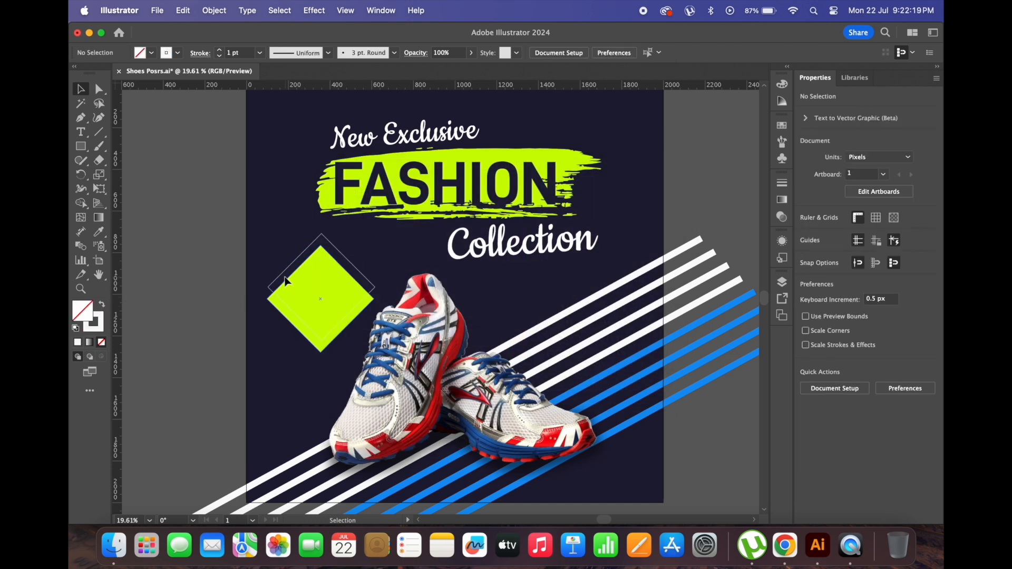
Step: Give the white diamond outline a 10 pt dashed stroke and deselect it
click(284, 275)
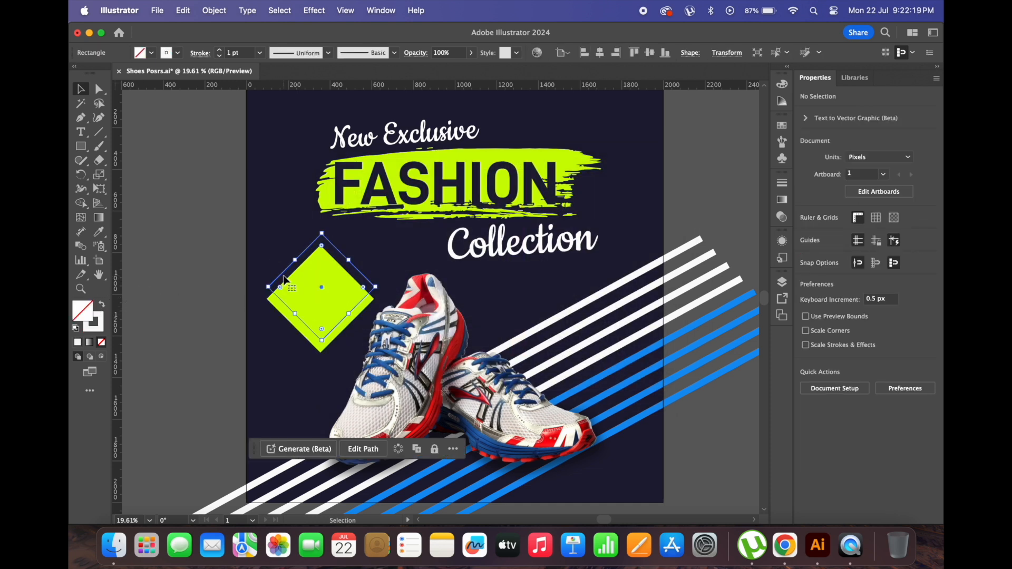
click(219, 51)
click(199, 52)
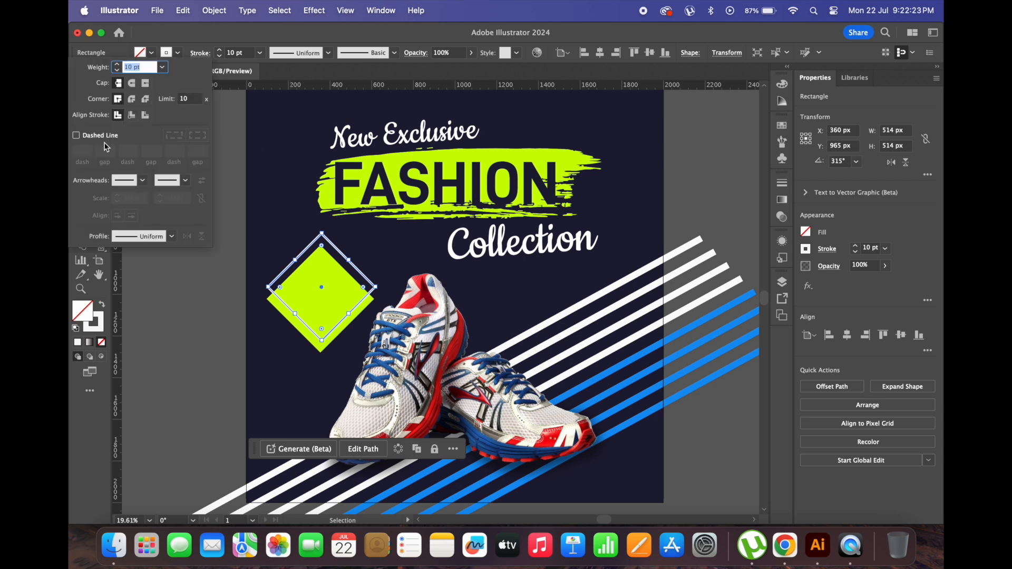
click(84, 138)
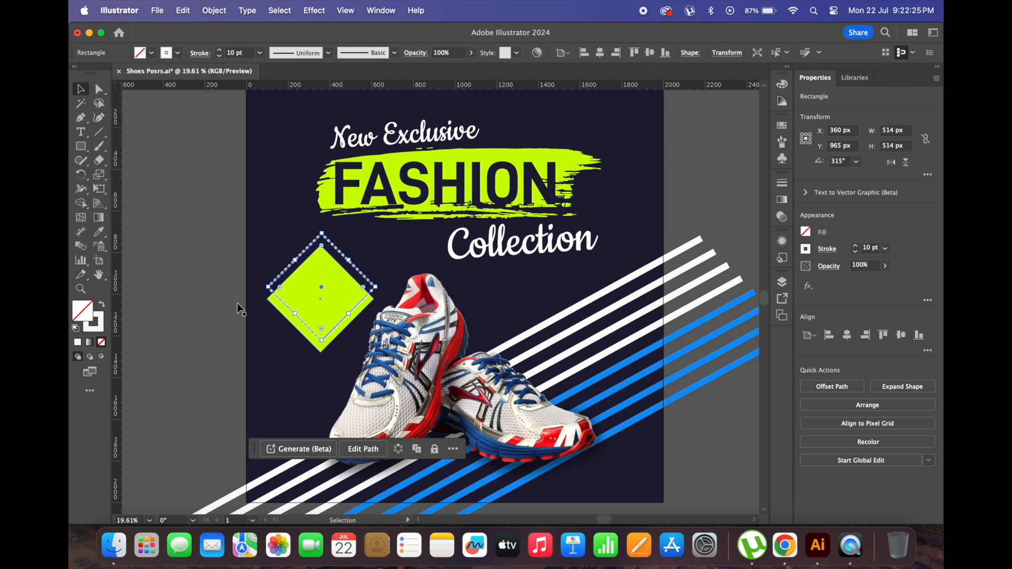
click(164, 328)
Step: Lock the linked running shoes image and select the lime diamond
click(352, 270)
click(350, 263)
click(382, 335)
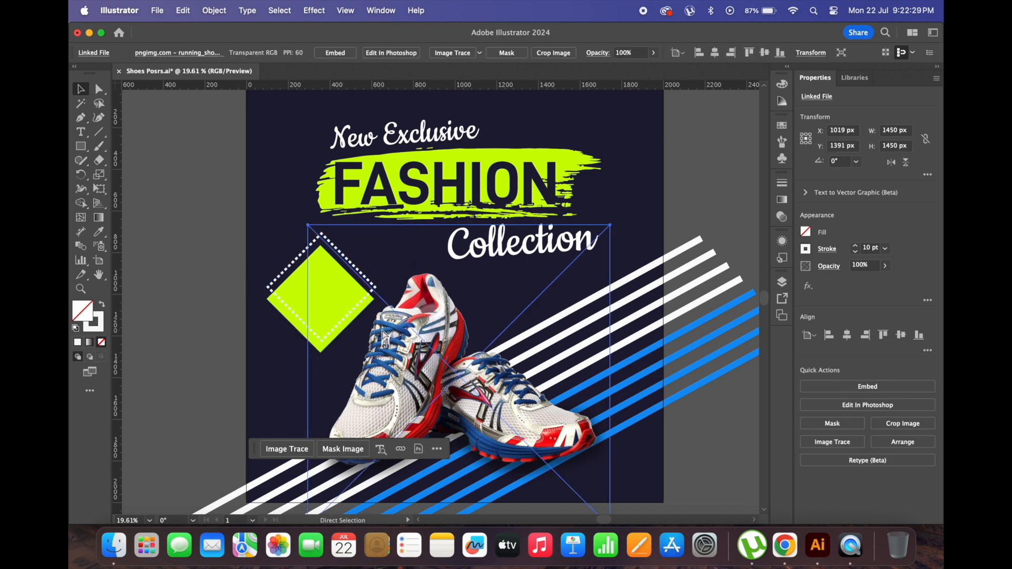
key(super+2)
click(308, 306)
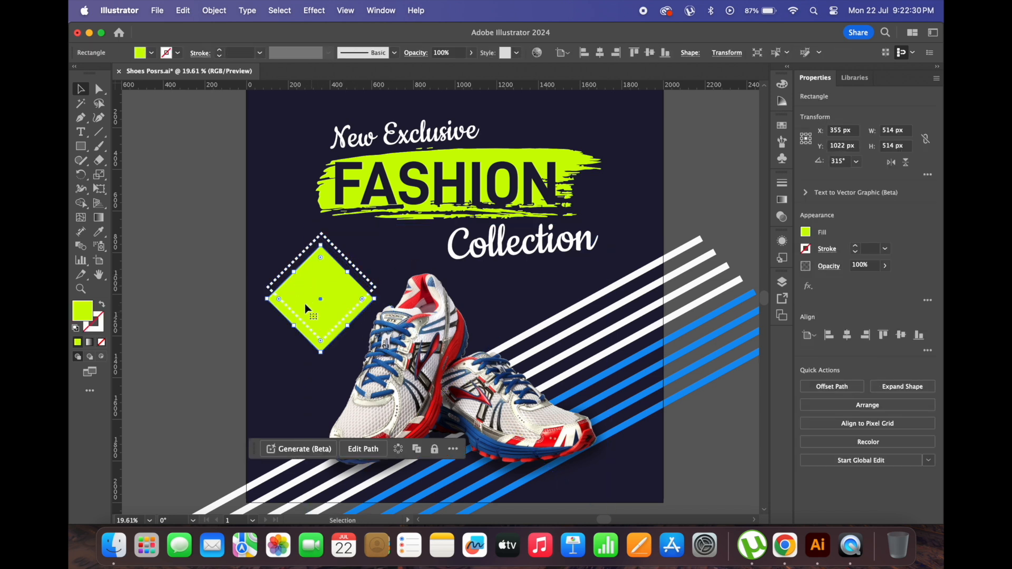
Step: Move the dashed diamond outline off the artboard to about X -239 px and set its stroke weight to 5 pt
click(283, 279)
mouse_move(284, 279)
mouse_down()
mouse_move(204, 269)
mouse_move(196, 317)
mouse_up()
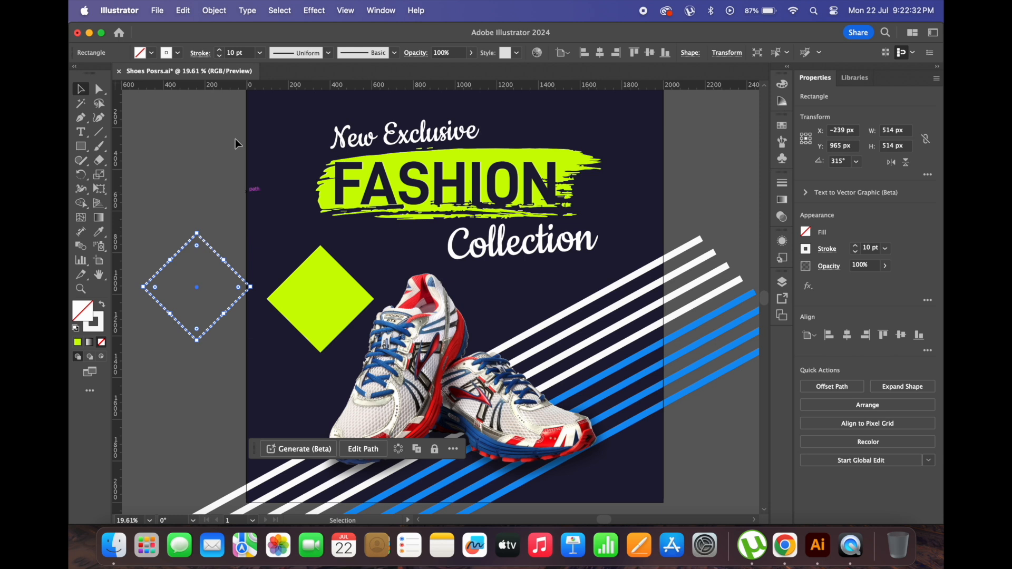
drag(252, 53, 217, 55)
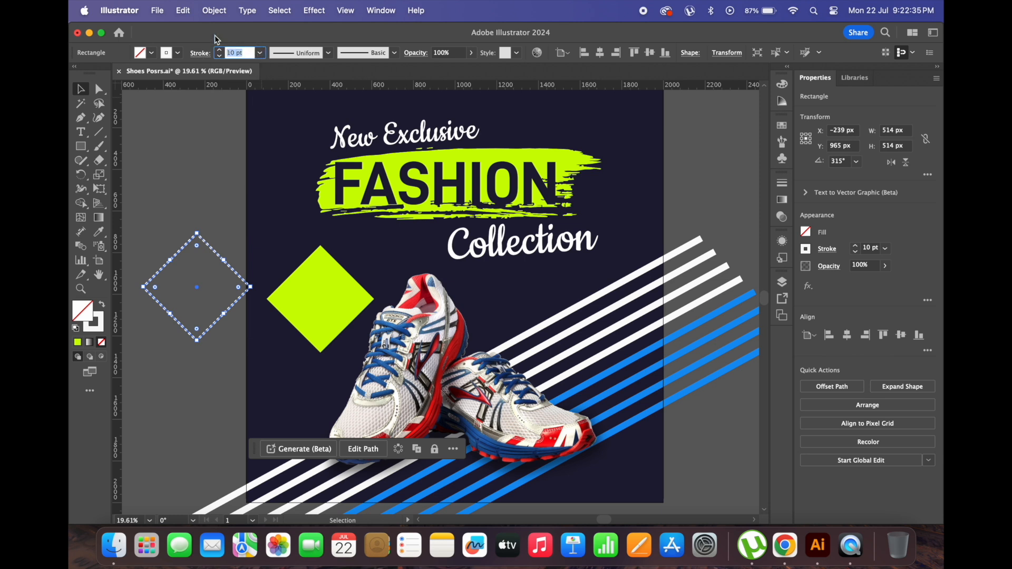
text(5)
key(Return)
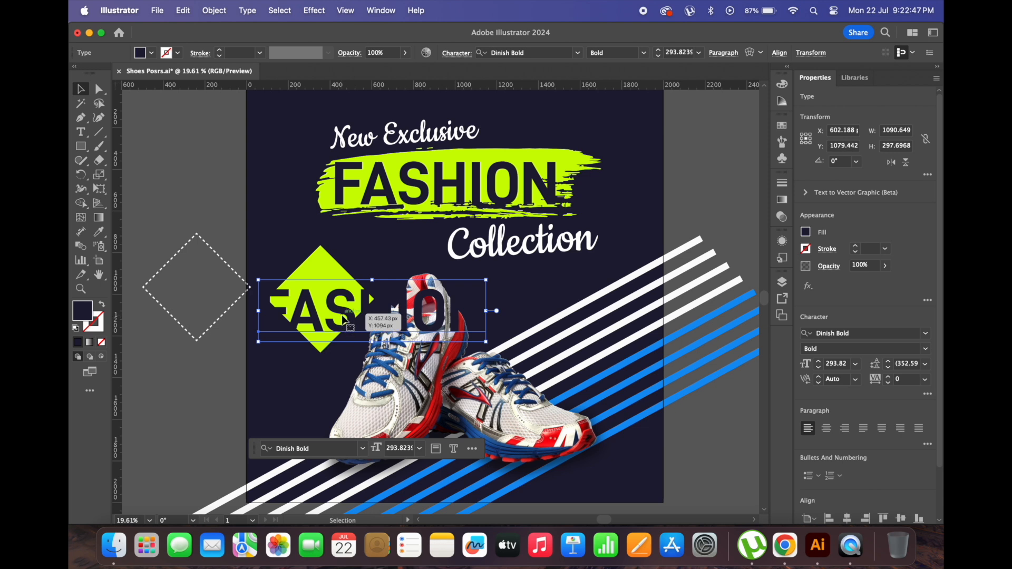
Step: Replace the FASHION text copy over the lime diamond with 30%
double_click(343, 313)
key(super+a)
text(30)
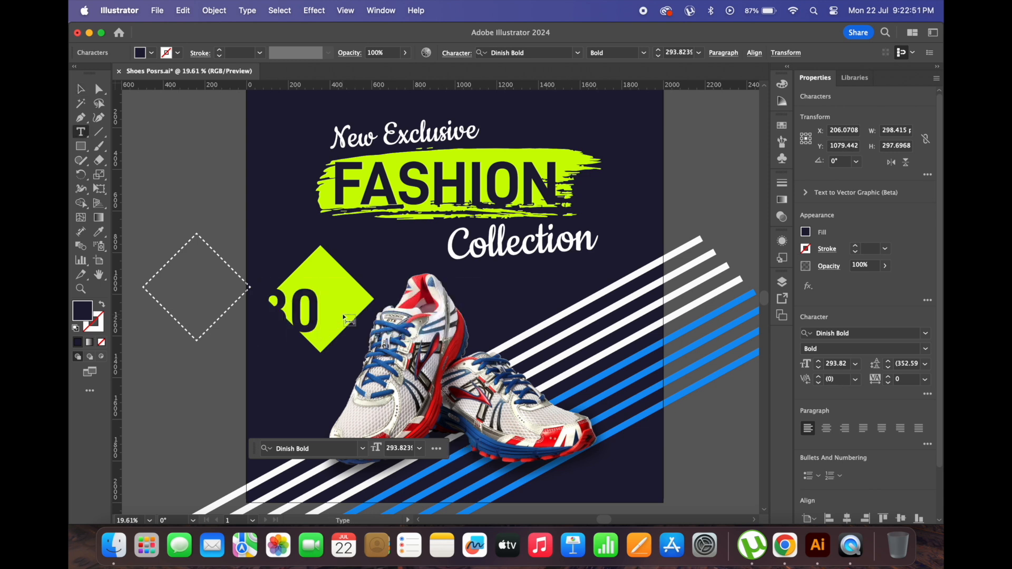
text(%)
key(Escape)
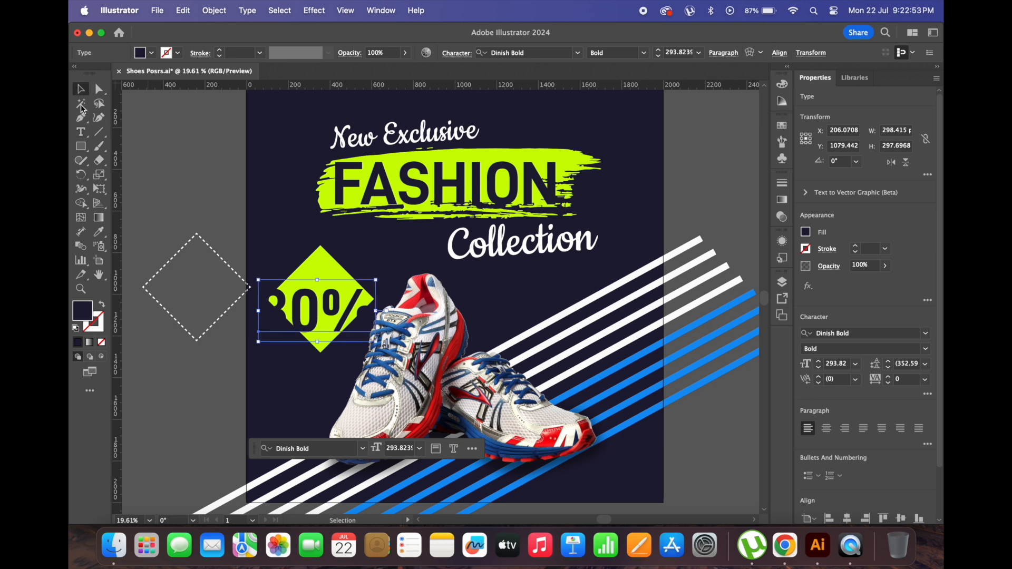
Step: Scale the 30% text down to about 301 px wide, place a copy below it and change the copy to OFF
drag(376, 342, 319, 327)
double_click(318, 320)
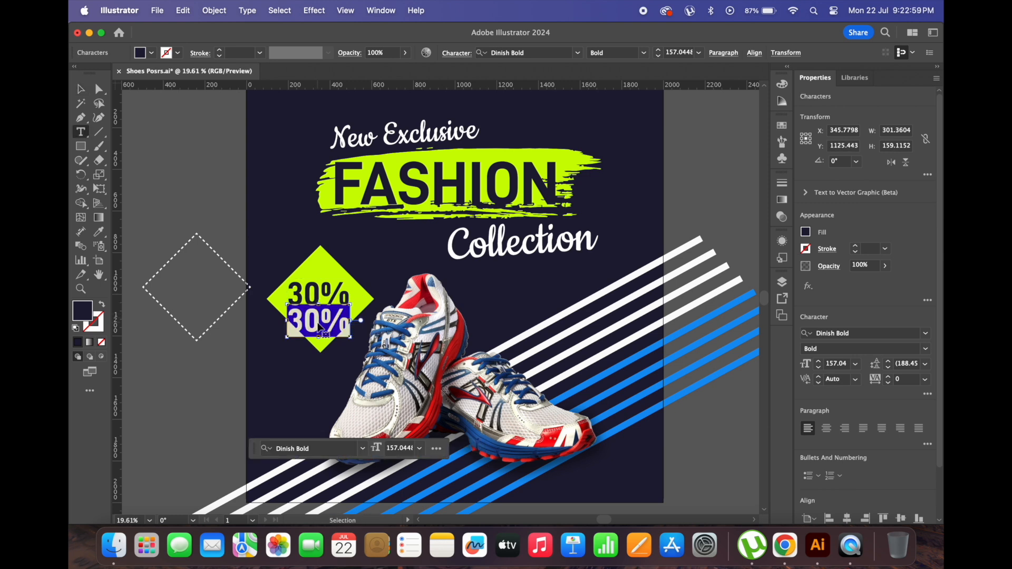
text(0% OFF)
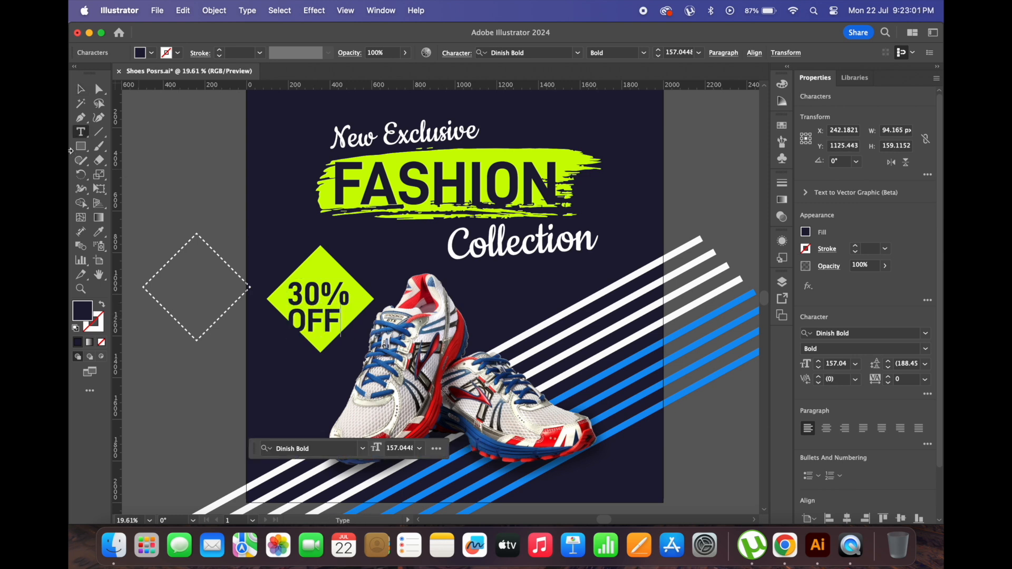
click(81, 89)
Step: Resize 30% to about 356 px wide and OFF to about 171 px wide, stacked in the middle of the lime diamond
scroll(294, 326, down, 2)
scroll(294, 325, up, 2)
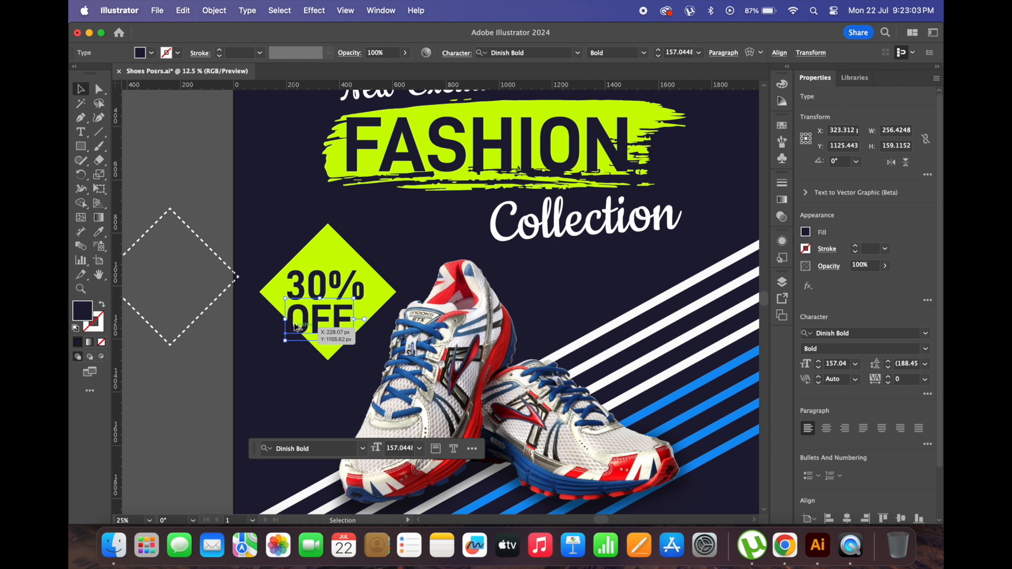
scroll(296, 328, up, 1)
click(332, 284)
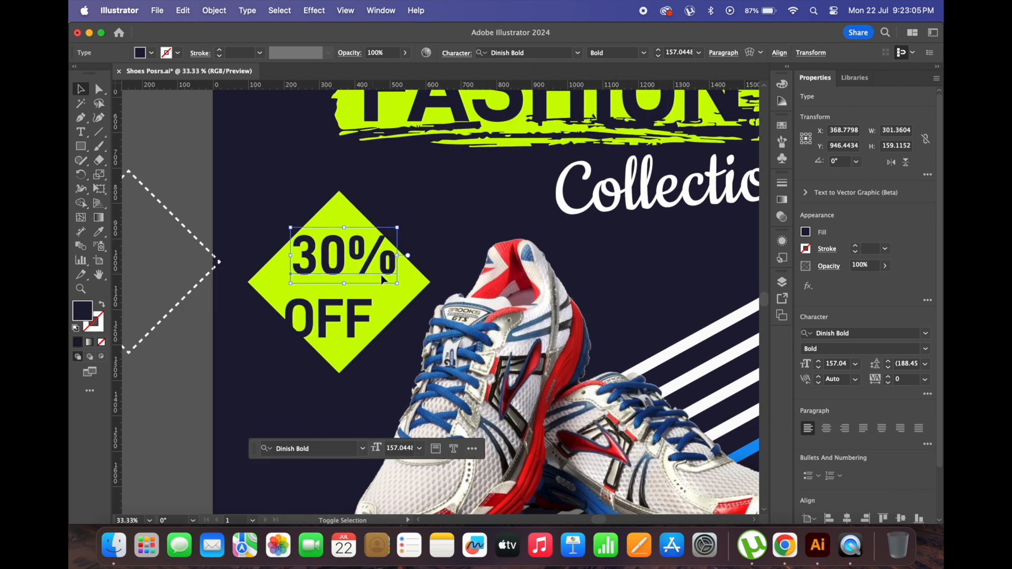
drag(399, 285, 370, 293)
click(352, 330)
drag(375, 350, 359, 343)
drag(348, 322, 333, 295)
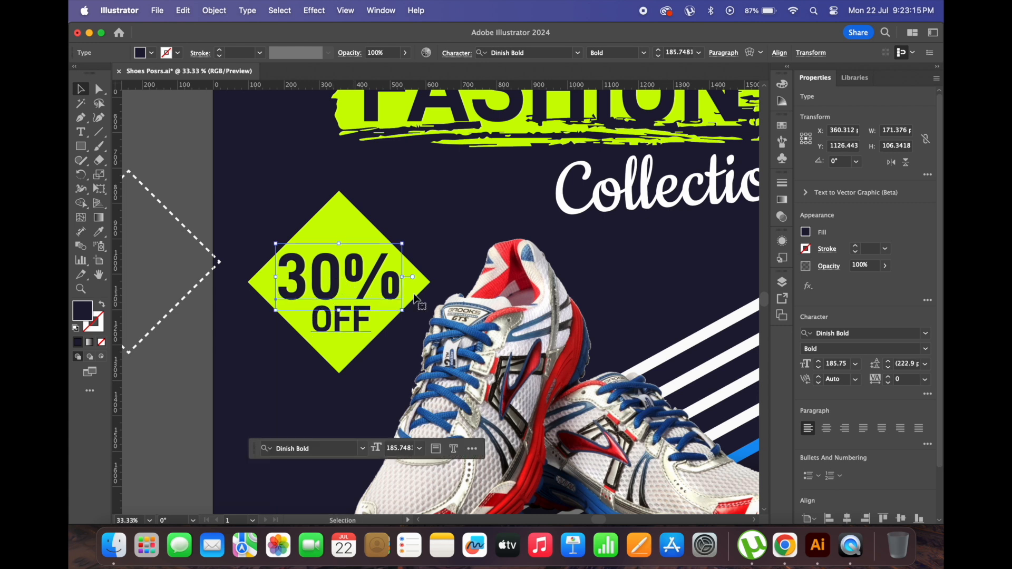
Step: Nudge the 30% text down to about Y 1013 px, just above OFF
key(Down)
key(Down)
key(Down)
key(Down)
key(Down)
key(Down)
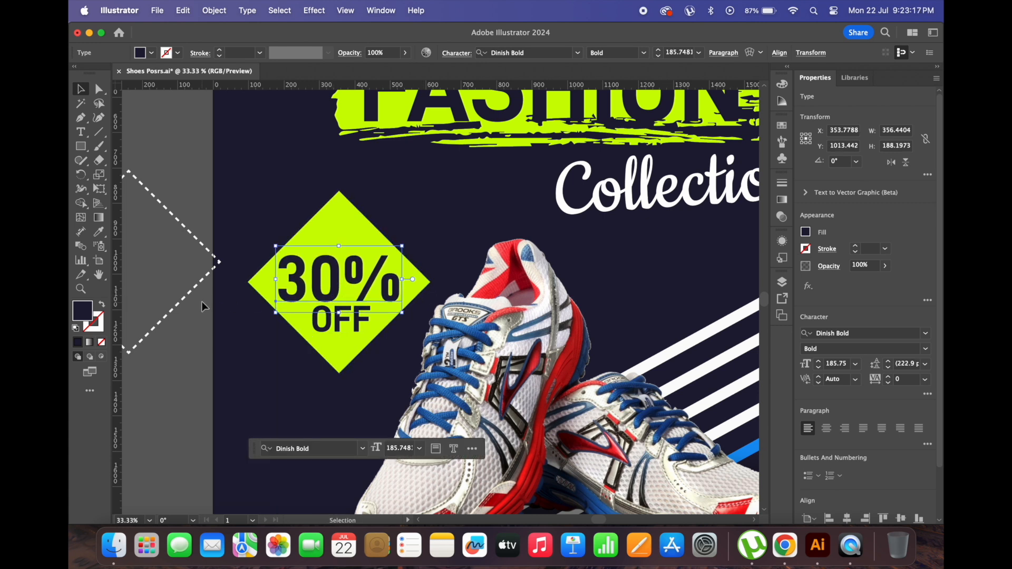
Step: Move the dashed outline back over the lime diamond at about X 355 px, nudge it slightly down and deselect it
drag(195, 297, 417, 316)
key(Down)
key(Down)
key(Down)
key(Down)
key(Down)
key(Down)
key(Down)
key(Down)
key(Down)
key(Down)
key(Down)
key(Down)
key(Down)
key(Down)
key(Down)
key(Down)
key(Down)
key(Down)
key(Down)
key(Down)
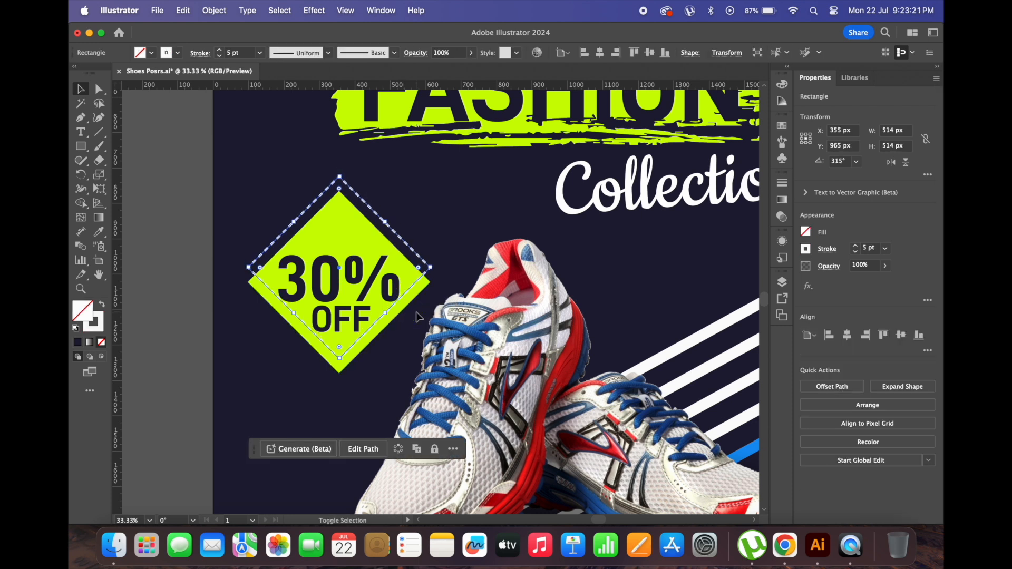
click(184, 372)
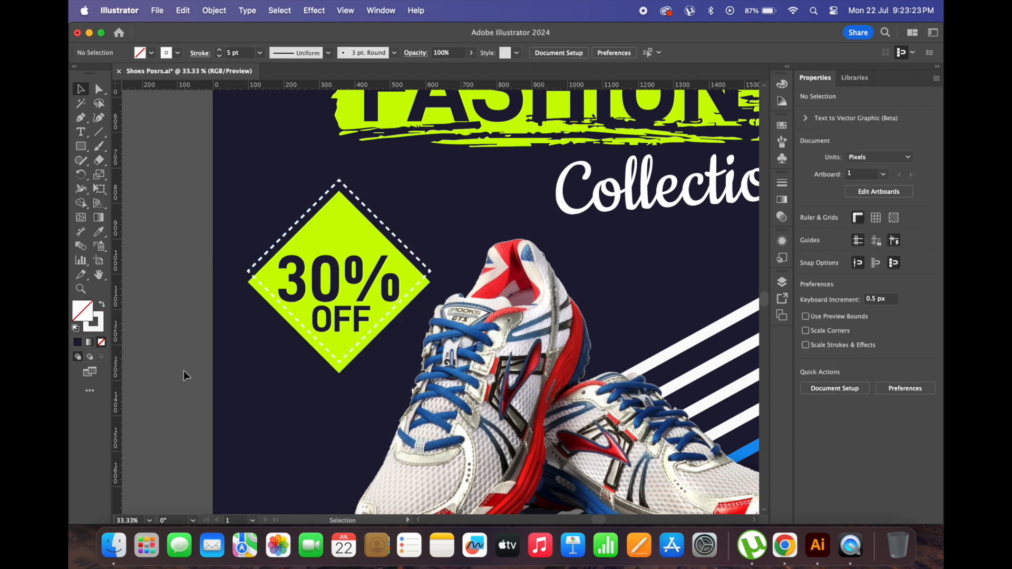
Step: Fill the lime diamond with the stripes' blue using the Eyedropper and a fill-stroke swap, leaving it without a stroke
key(super+0)
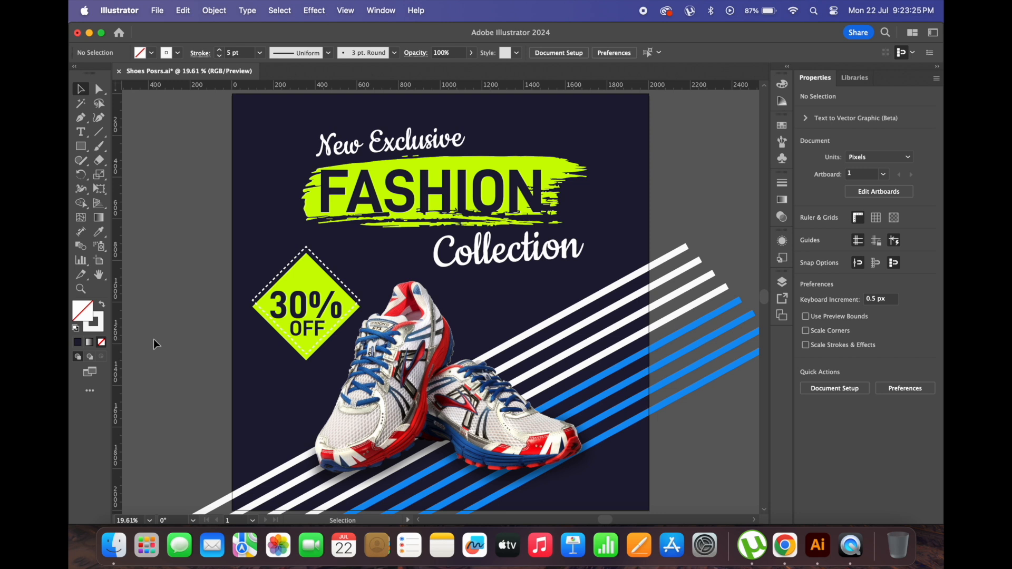
click(273, 327)
key(i)
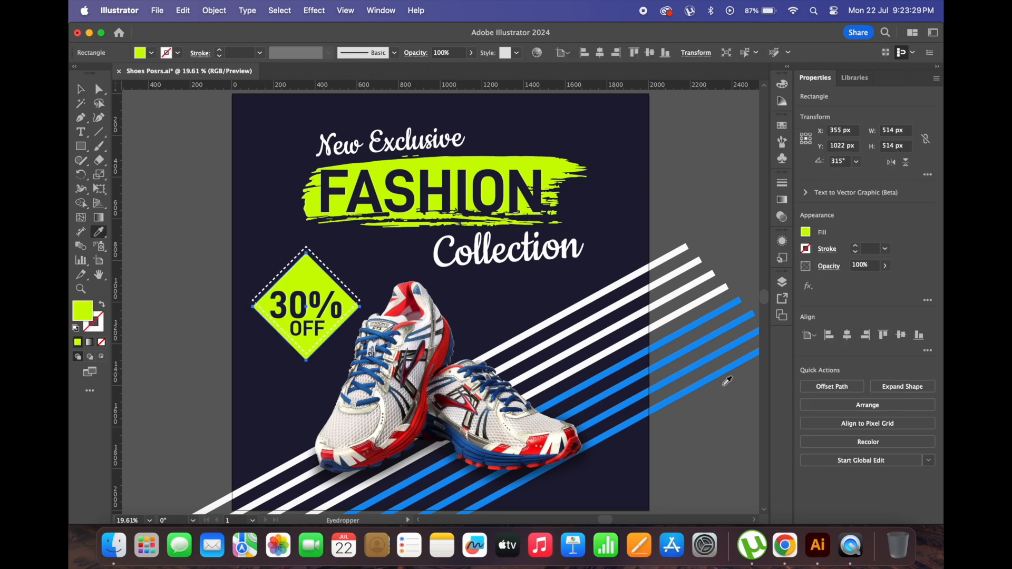
click(669, 400)
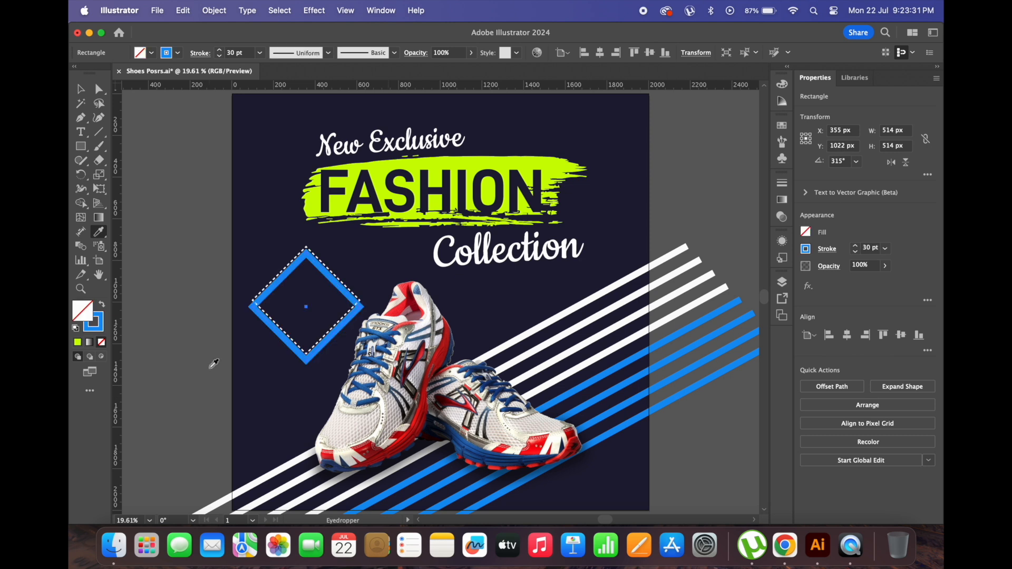
key(v)
click(100, 304)
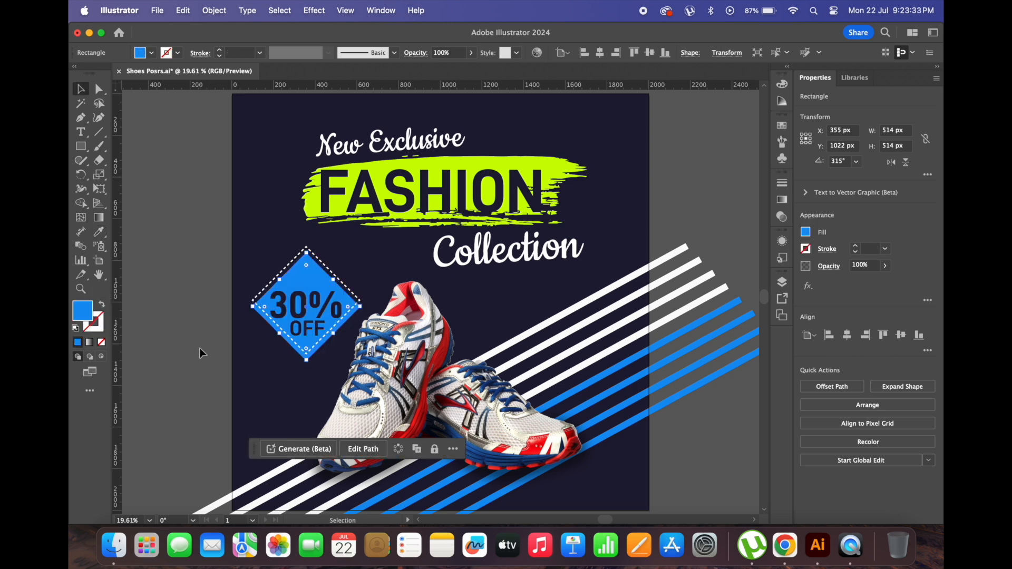
click(177, 375)
Step: Recolor the 30% and OFF texts with off-white sampled from the shoe, keeping their Dinish Bold font
click(311, 318)
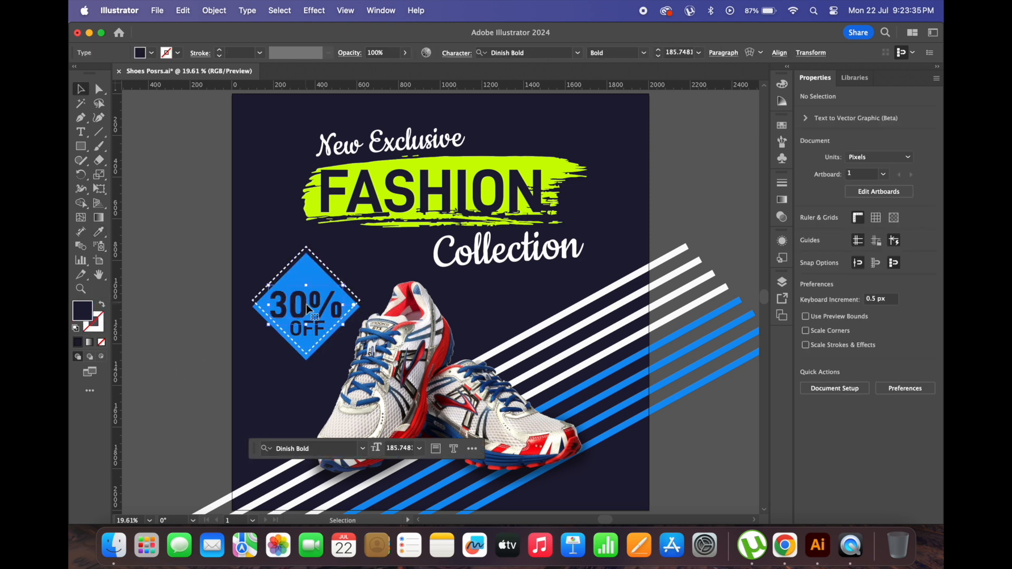
shift+click(306, 337)
key(i)
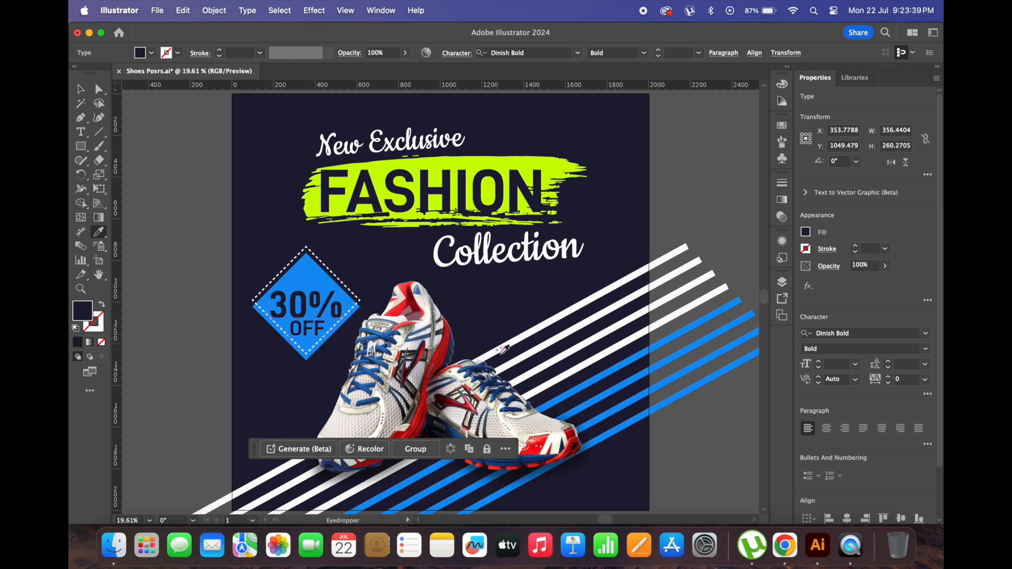
click(492, 238)
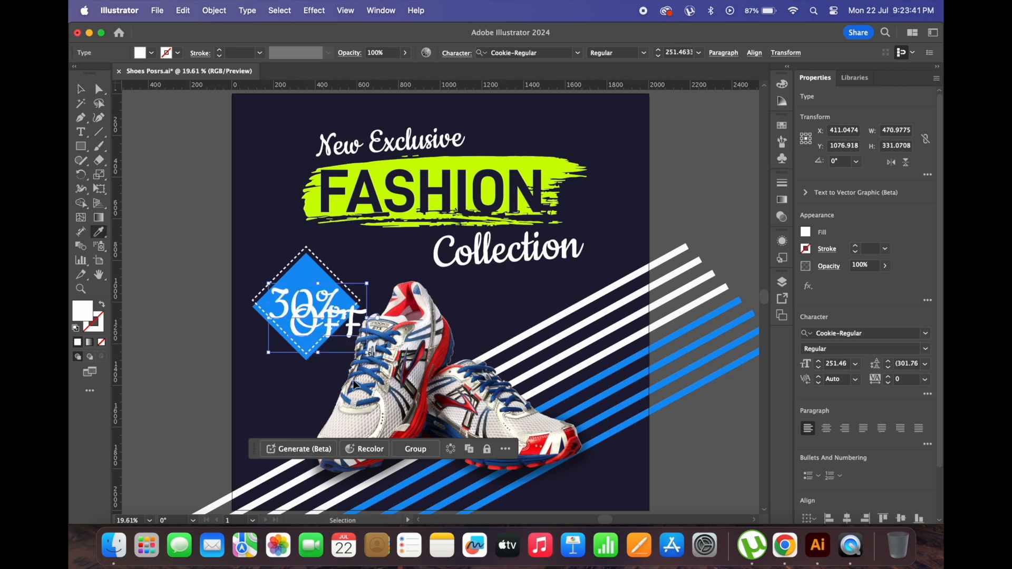
key(super+z)
shift+click(348, 402)
key(v)
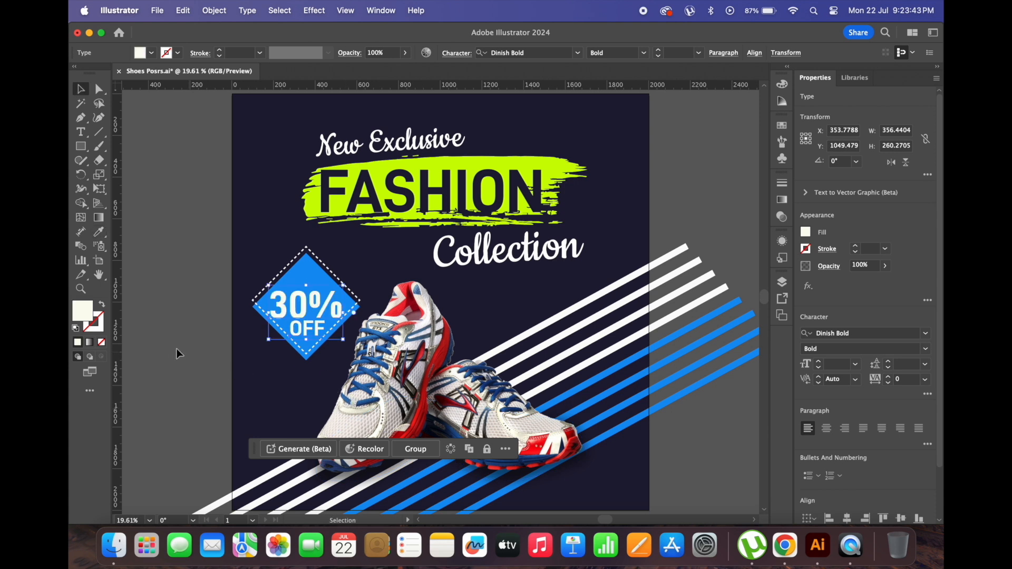
Step: Nudge the 30% and OFF texts up together to about Y 1034 px
key(Up)
key(Up)
key(Up)
key(Up)
key(Up)
key(Up)
key(Up)
key(Up)
key(Up)
key(Up)
key(Up)
key(Up)
key(Up)
key(Up)
key(Up)
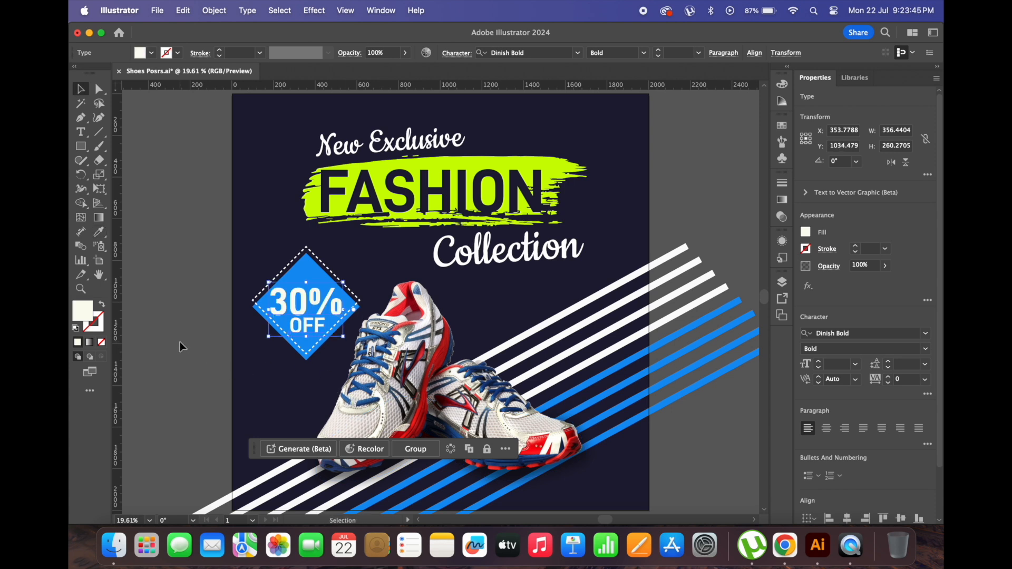
Step: Enlarge the 30% and OFF texts slightly, shift them a little upward in the blue diamond and deselect them
scroll(266, 323, up, 3)
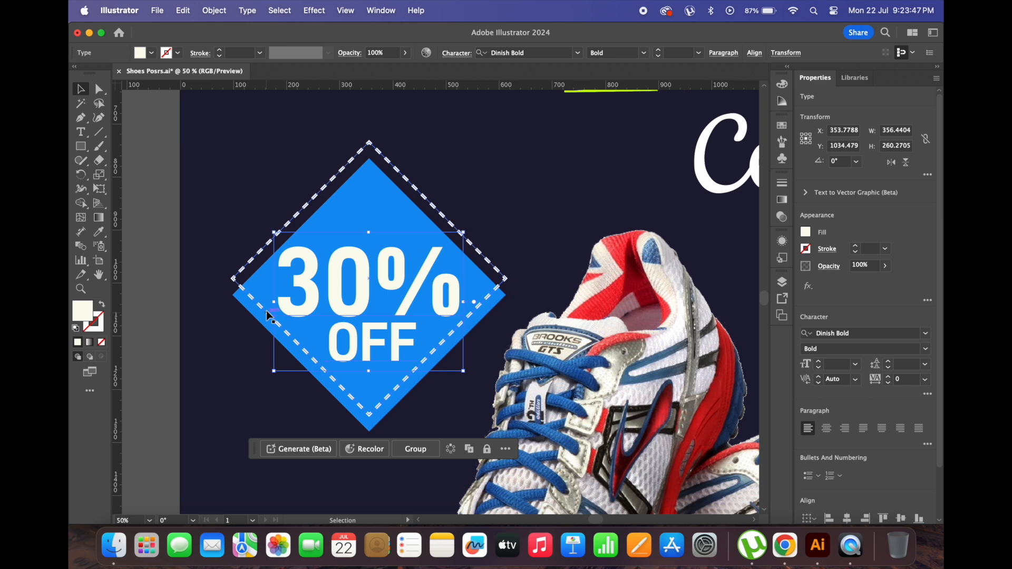
drag(463, 232, 477, 226)
drag(408, 298, 413, 288)
click(151, 290)
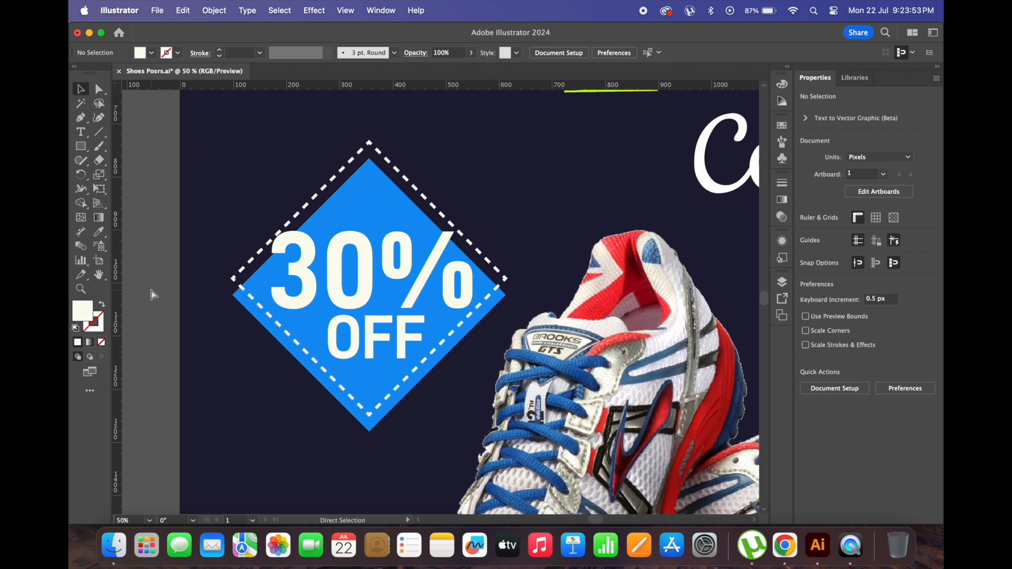
key(super+0)
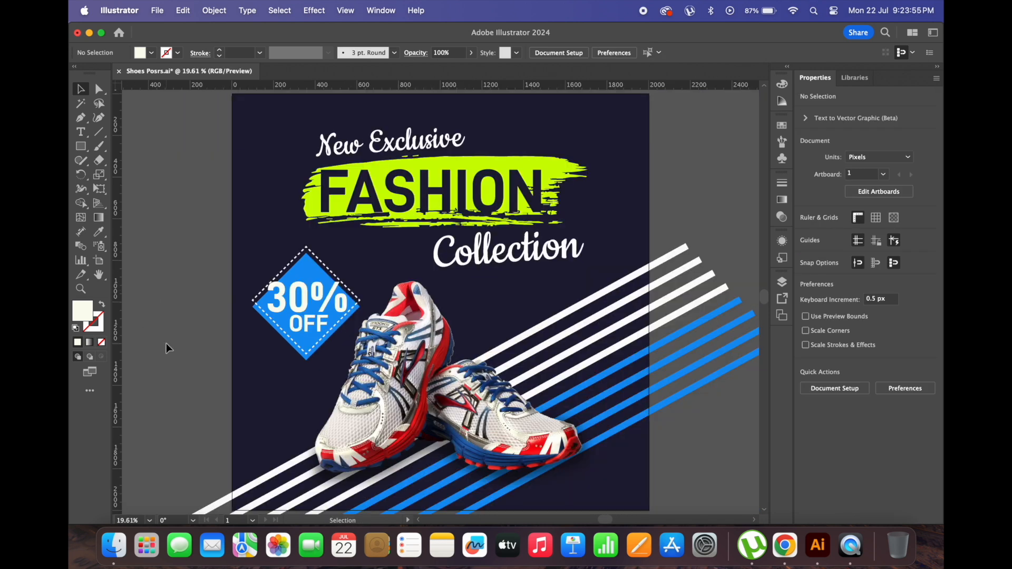
Step: Select the whole discount badge, scale it down slightly and reposition it beside the upright shoe
click(250, 226)
drag(197, 261, 355, 357)
drag(323, 320, 310, 330)
drag(345, 385, 335, 364)
drag(313, 330, 316, 320)
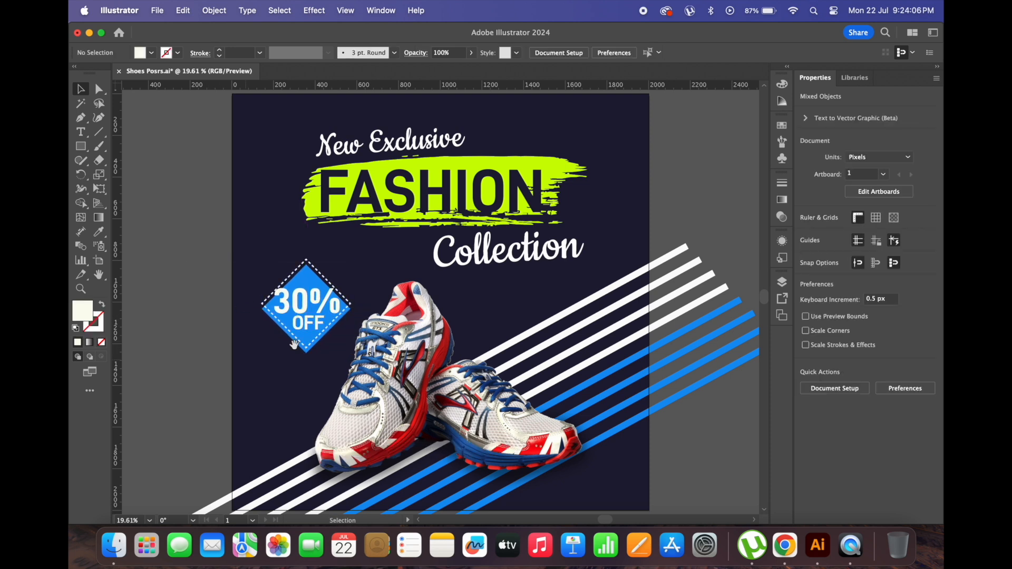
Step: Draw an arched Pen path about 351 px wide above the upright shoe and swap its fill to a stroke
scroll(440, 300, up, 2)
scroll(440, 300, right, 2)
click(359, 311)
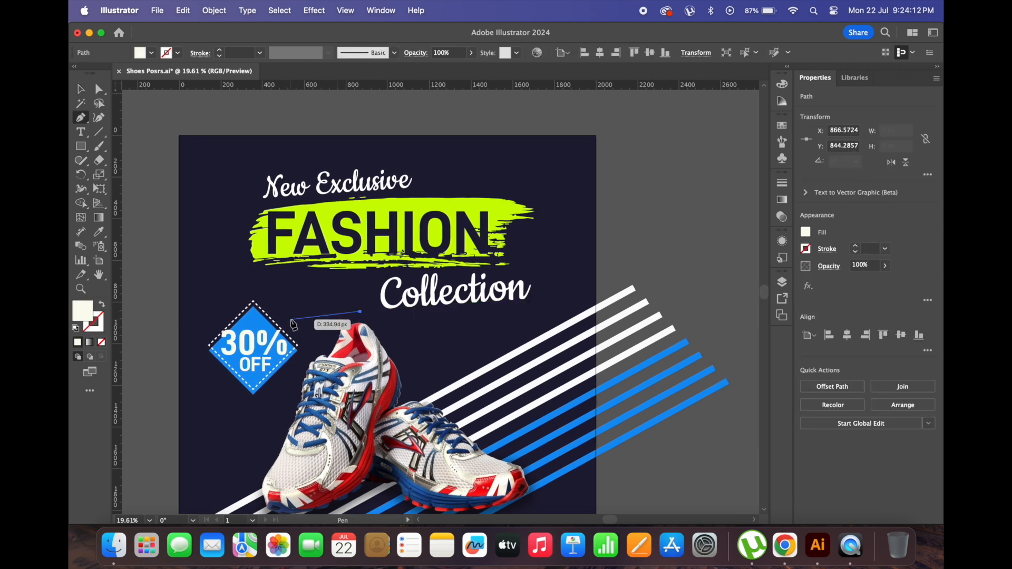
drag(286, 317, 261, 343)
key(v)
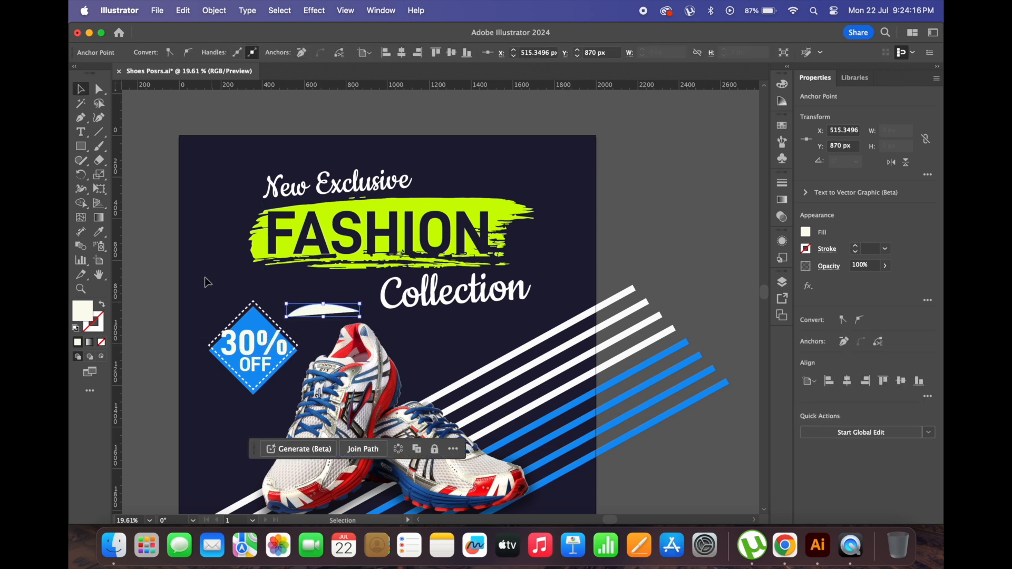
click(103, 306)
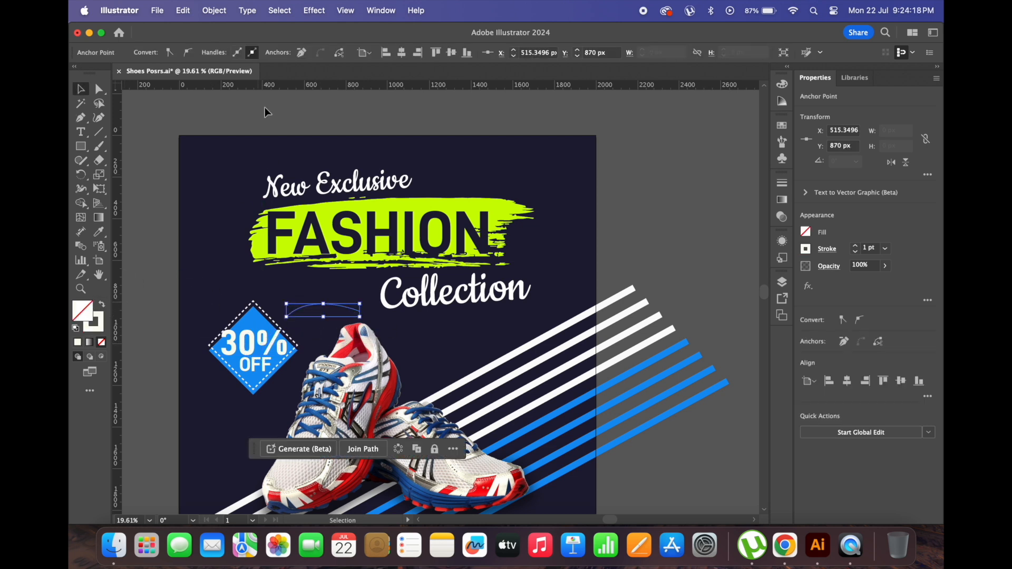
click(156, 215)
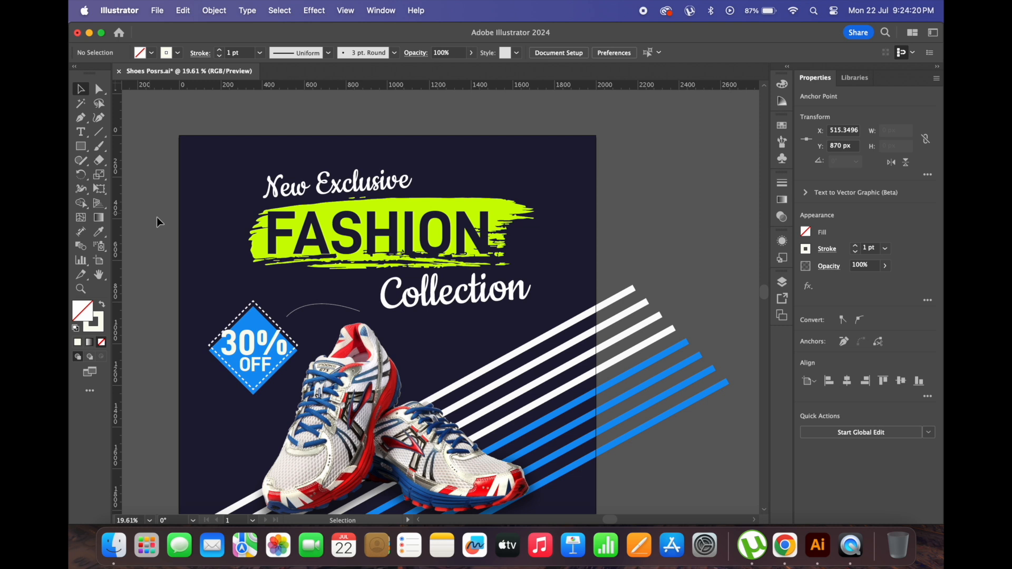
Step: Give the arched path a width profile tapered at both ends and a 20 pt stroke
click(326, 303)
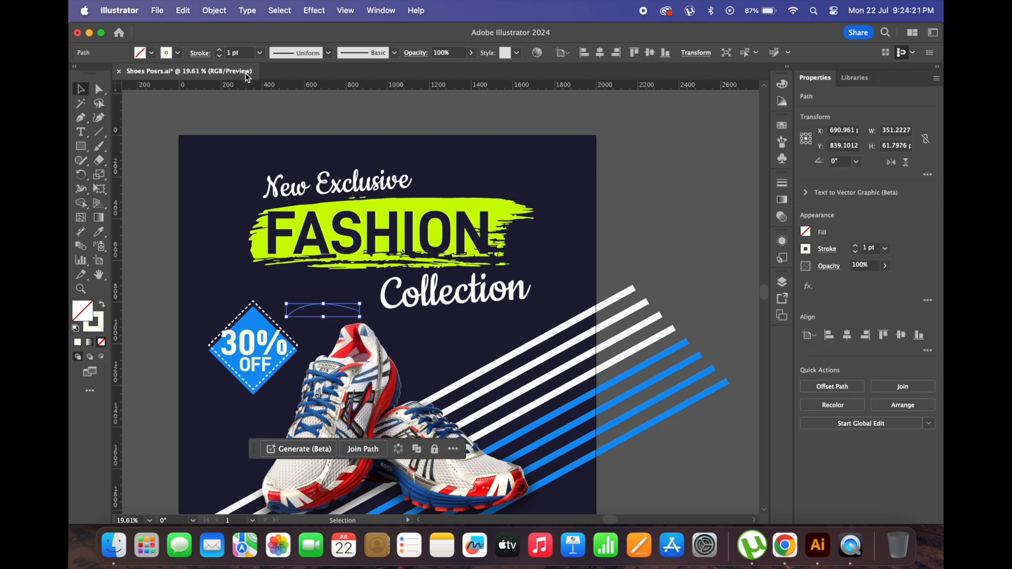
click(328, 53)
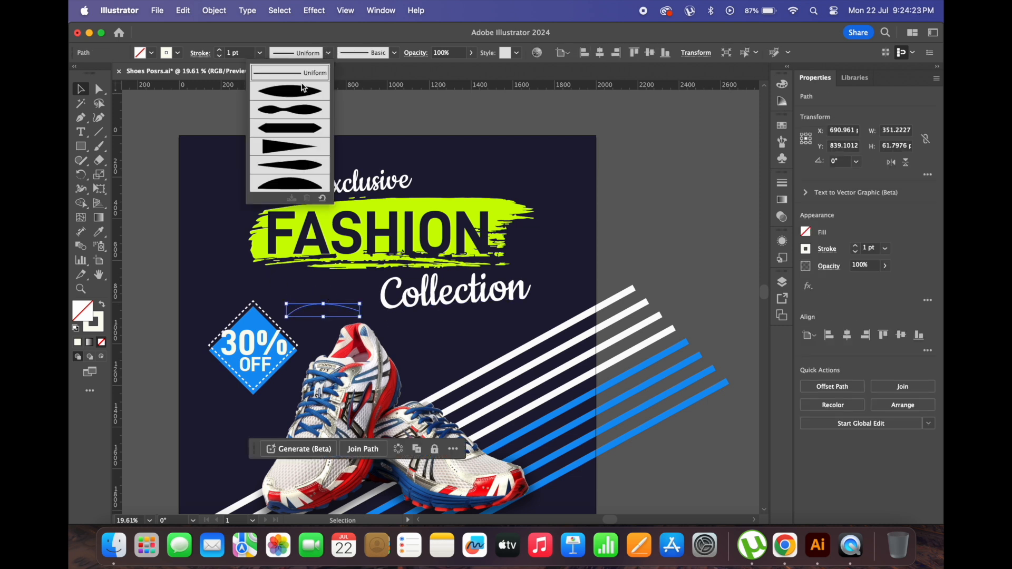
click(304, 165)
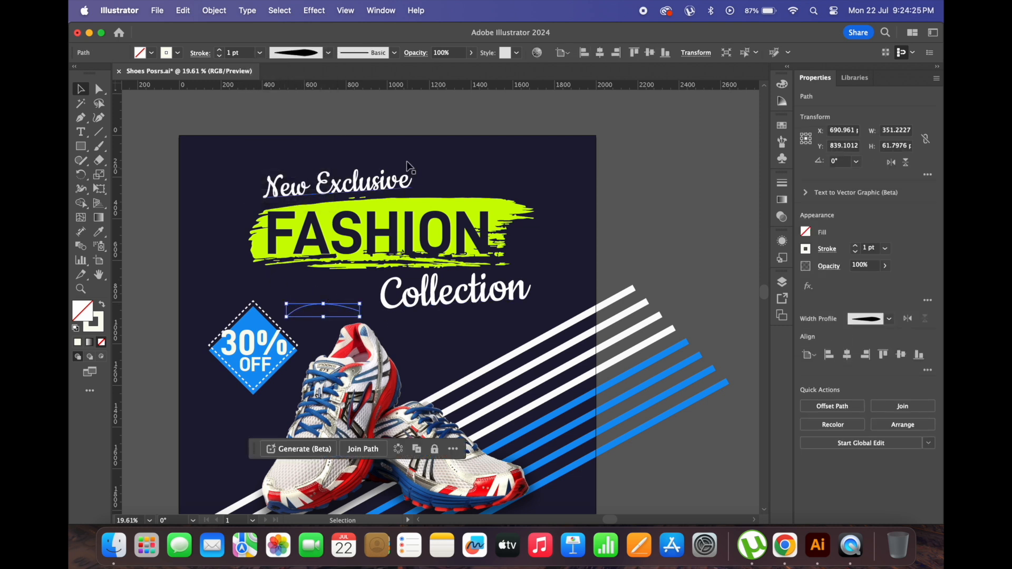
shift+click(218, 50)
shift+click(221, 54)
click(301, 102)
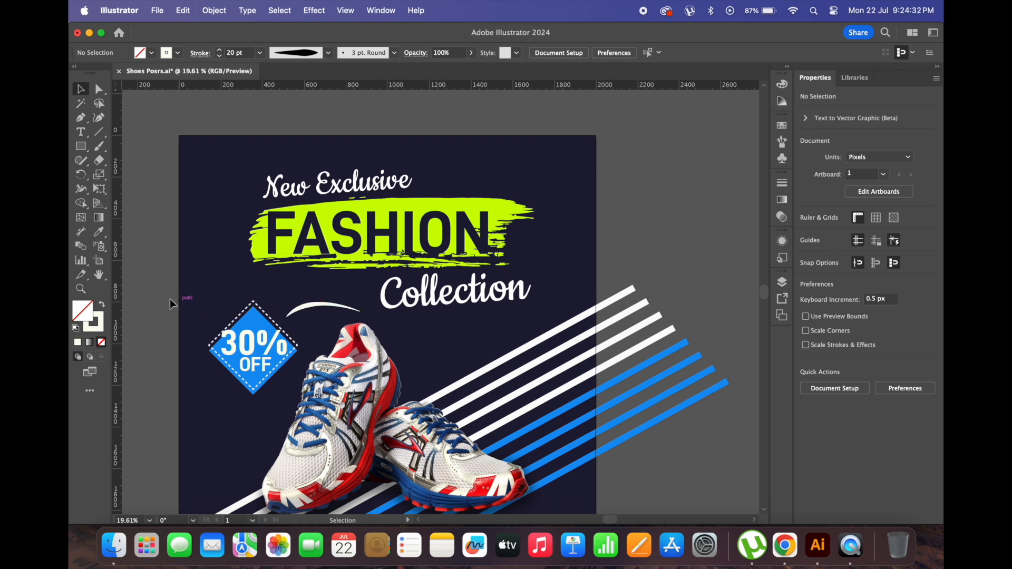
Step: Draw a V-shaped Pen path with curved arms, about 50 px wide and 62 px tall, as an arrowhead at the arch's badge-side end
scroll(295, 342, up, 5)
key(p)
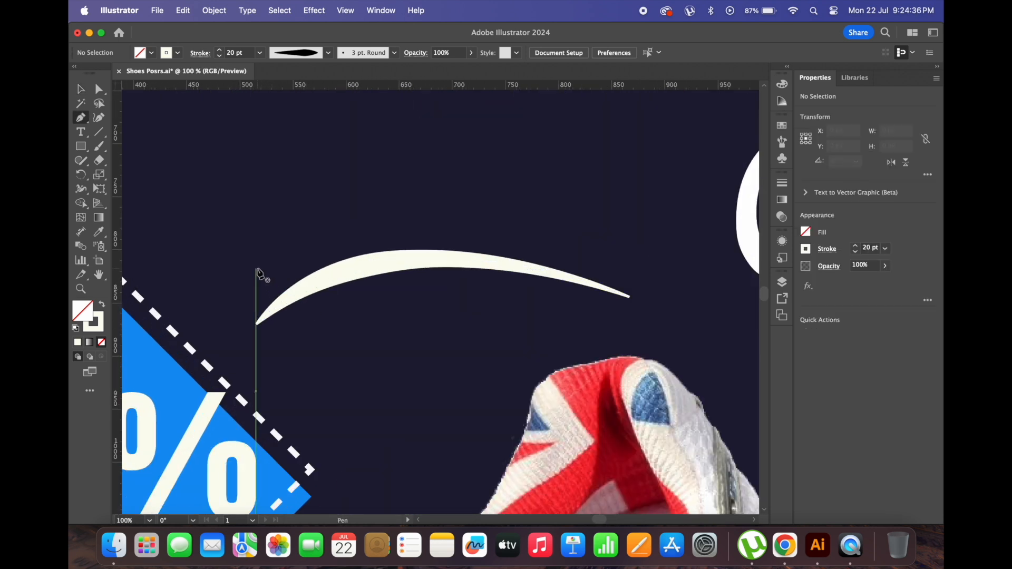
click(257, 268)
drag(250, 333, 459, 312)
key(v)
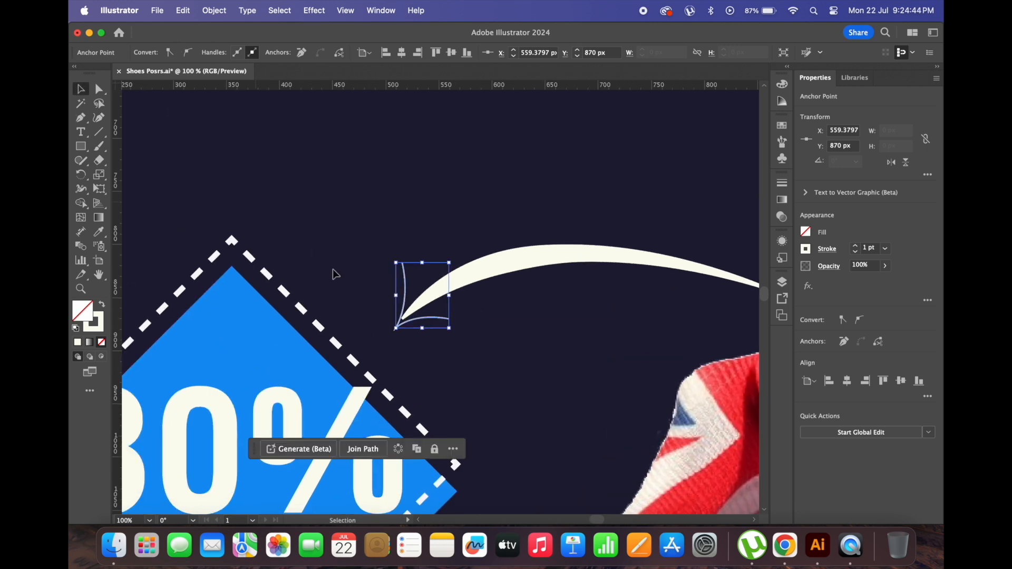
Step: Set the arrowhead path's stroke to 10 pt and deselect it
scroll(314, 254, left, 5)
scroll(249, 300, down, 3)
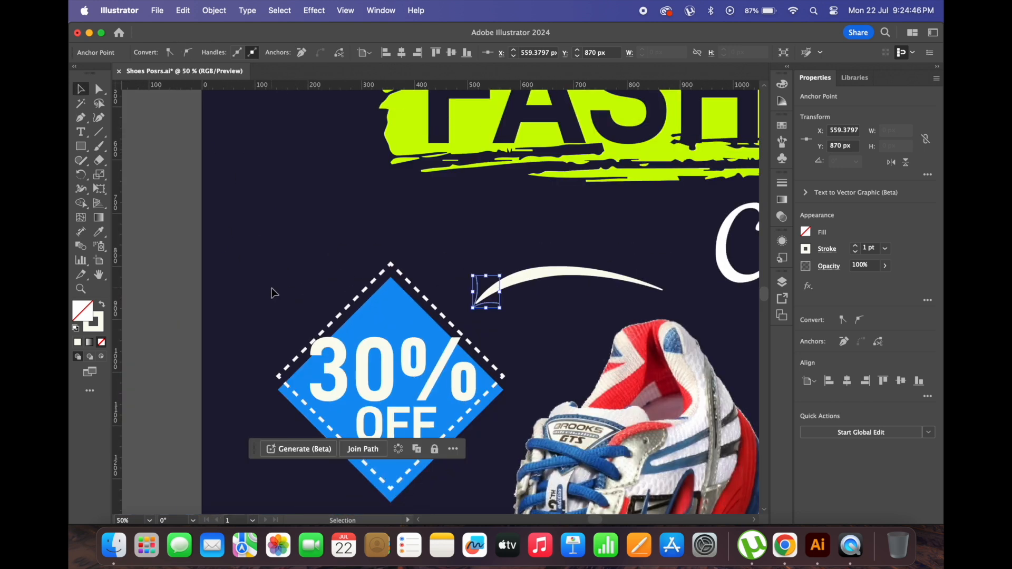
click(193, 290)
click(484, 284)
click(220, 51)
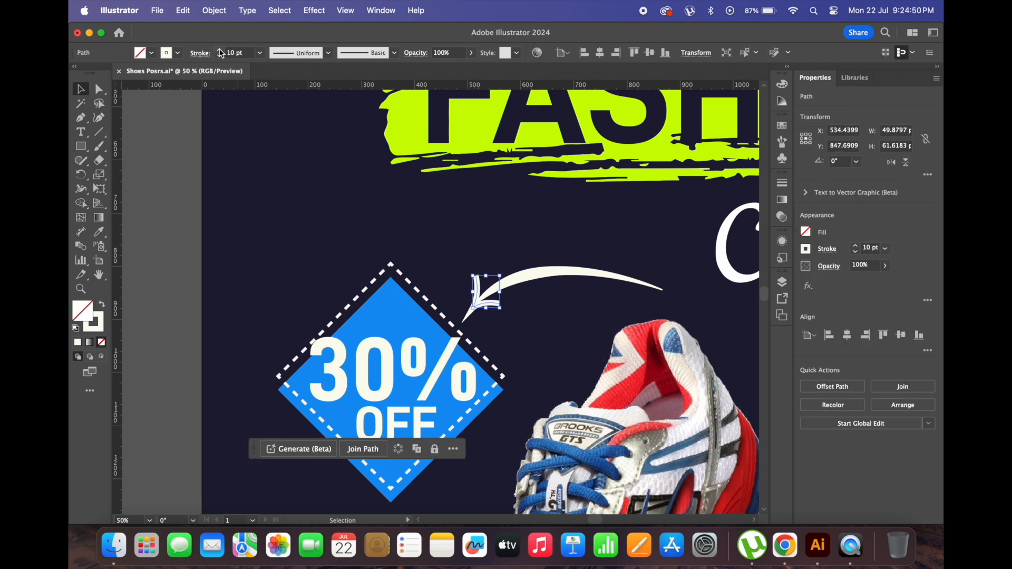
click(148, 231)
Step: Move the arrowhead about 14 px toward the arch and 9 px up, and give it the width profile tapered at both ends
click(475, 302)
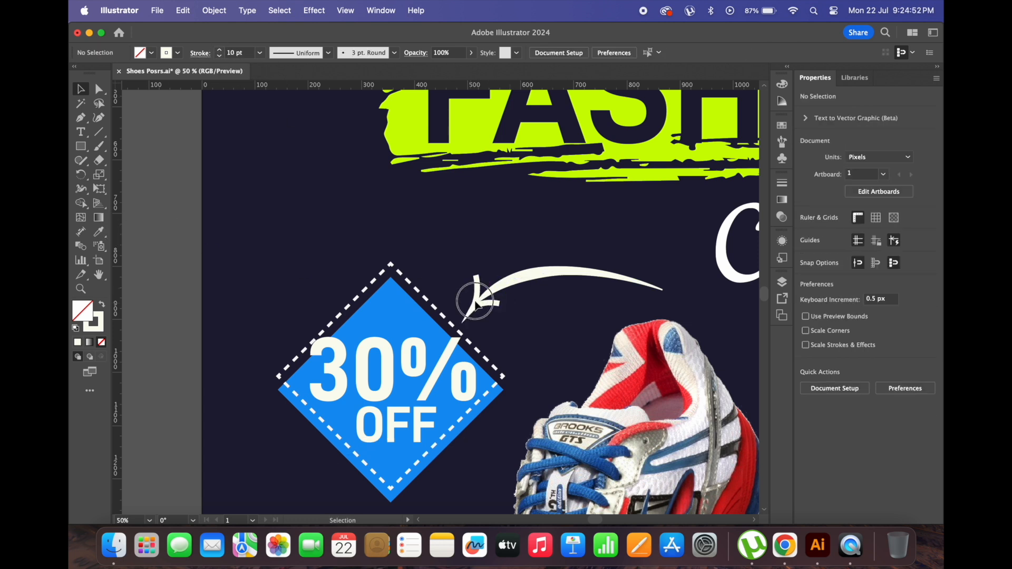
shift+click(485, 304)
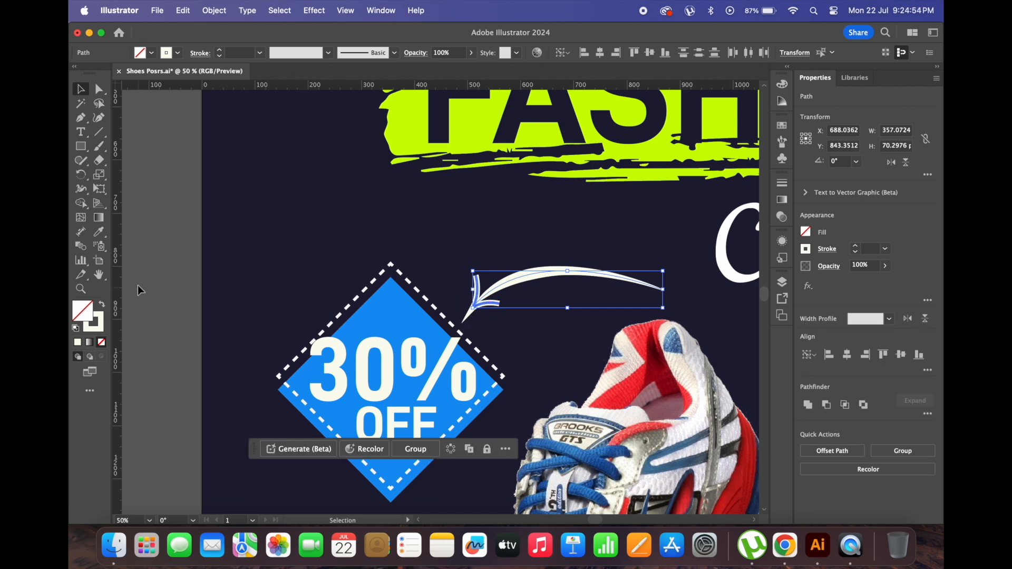
click(457, 269)
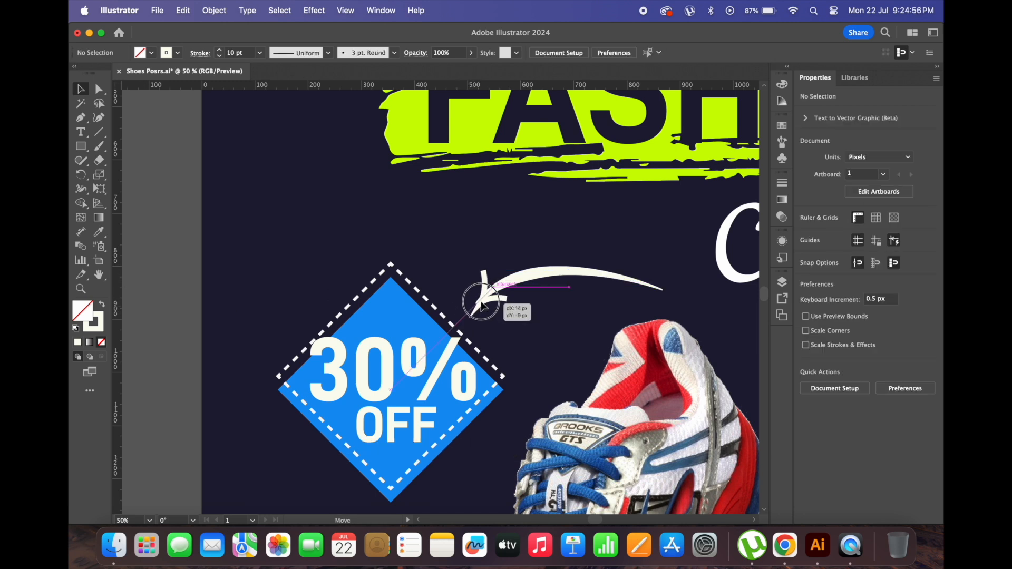
click(477, 291)
click(329, 53)
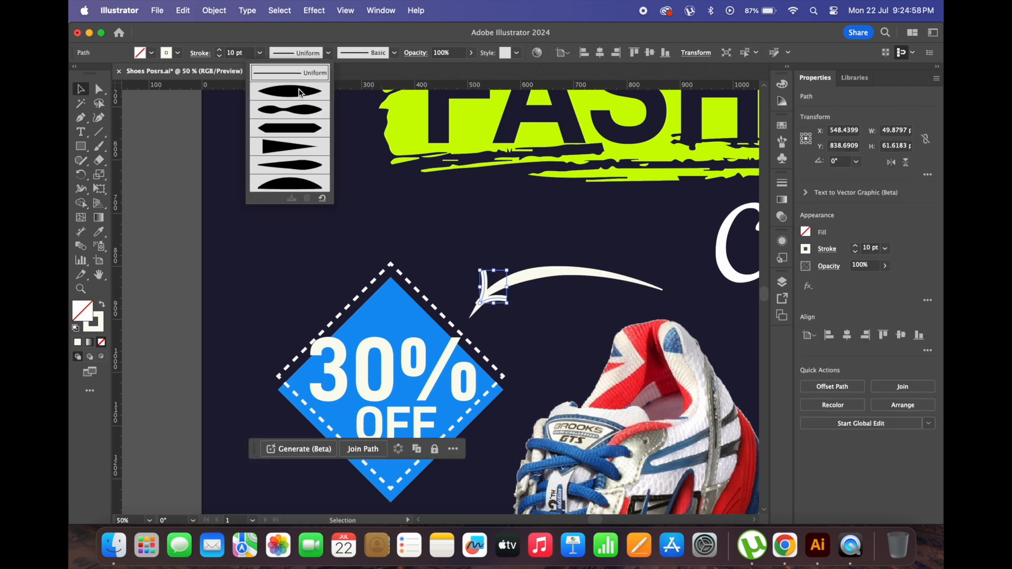
click(295, 92)
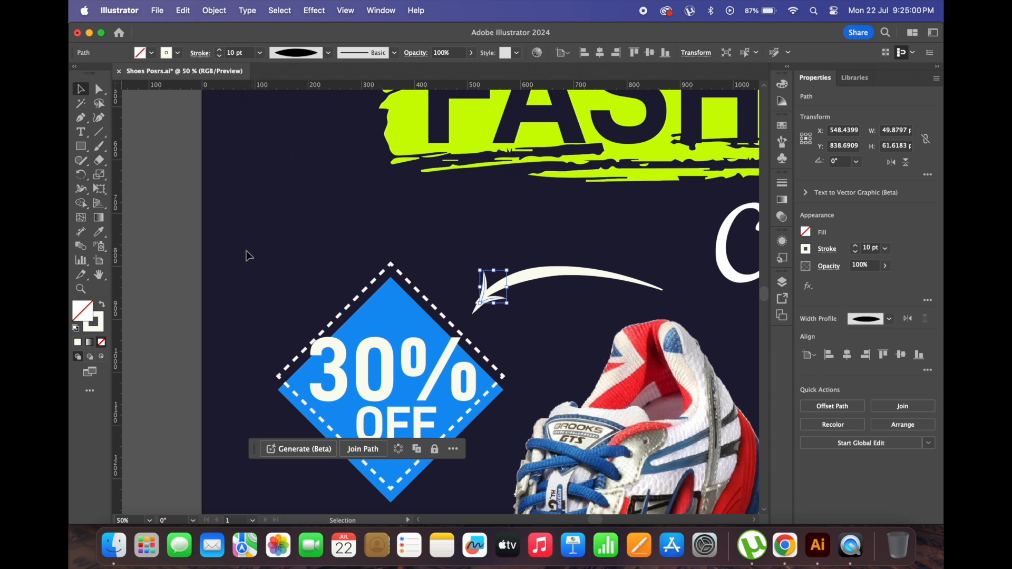
click(163, 239)
Step: Nudge the arrowhead slightly so it lines up with the arched path's tip, and deselect it
scroll(484, 306, up, 4)
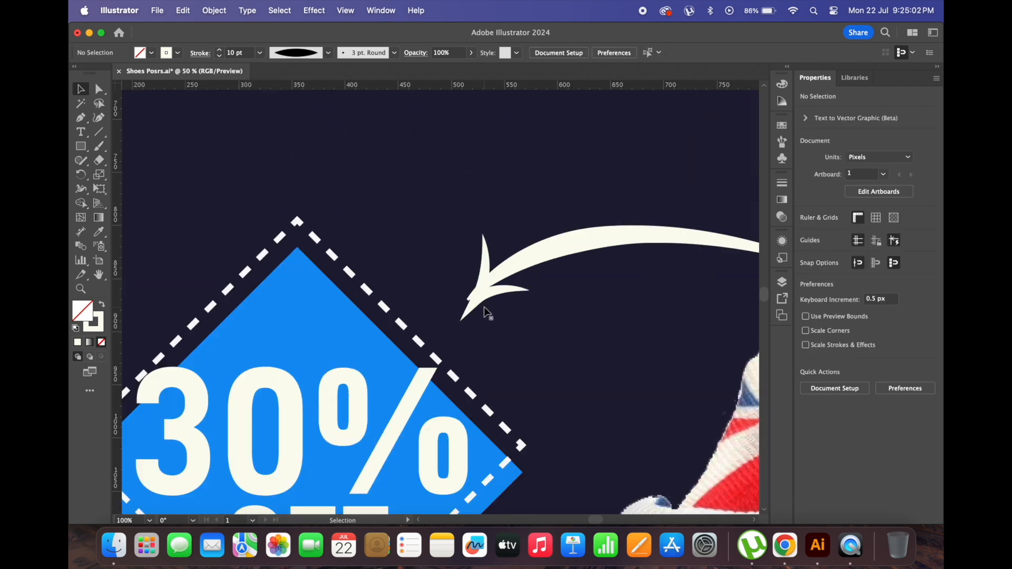
drag(473, 300, 469, 291)
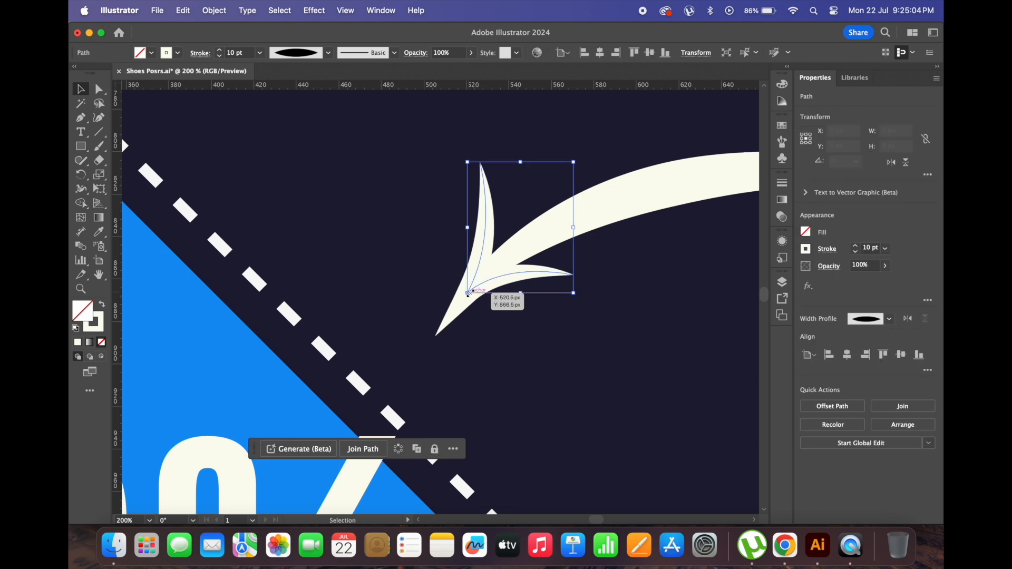
key(super+0)
click(202, 295)
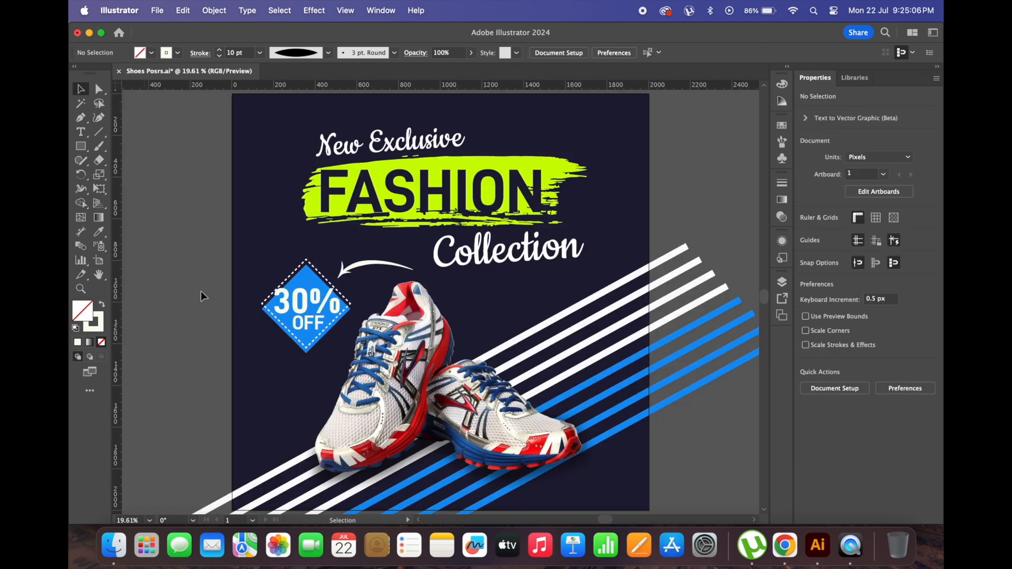
Step: Reduce the arched path's stroke to 10 pt
click(389, 265)
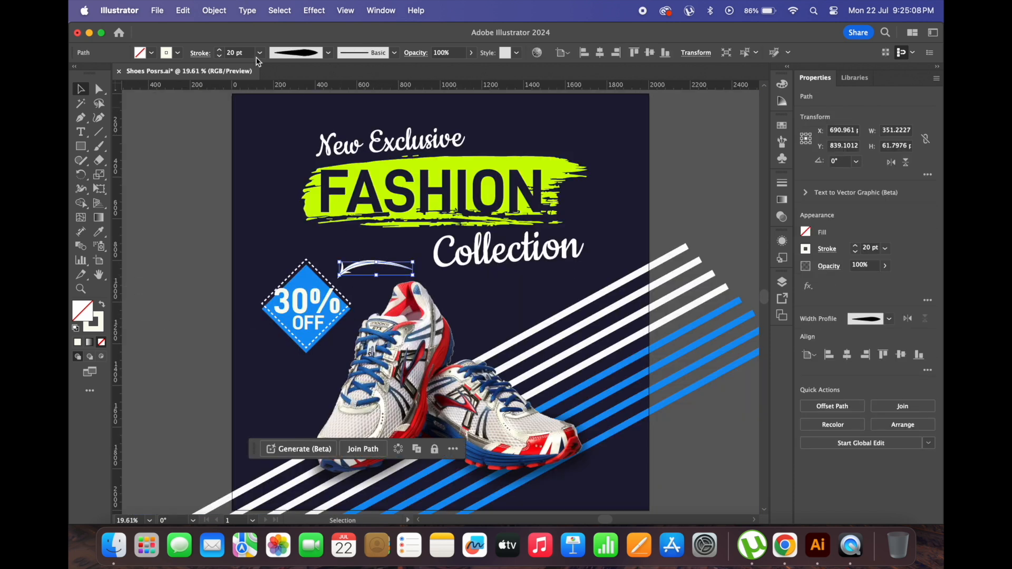
click(221, 56)
click(207, 269)
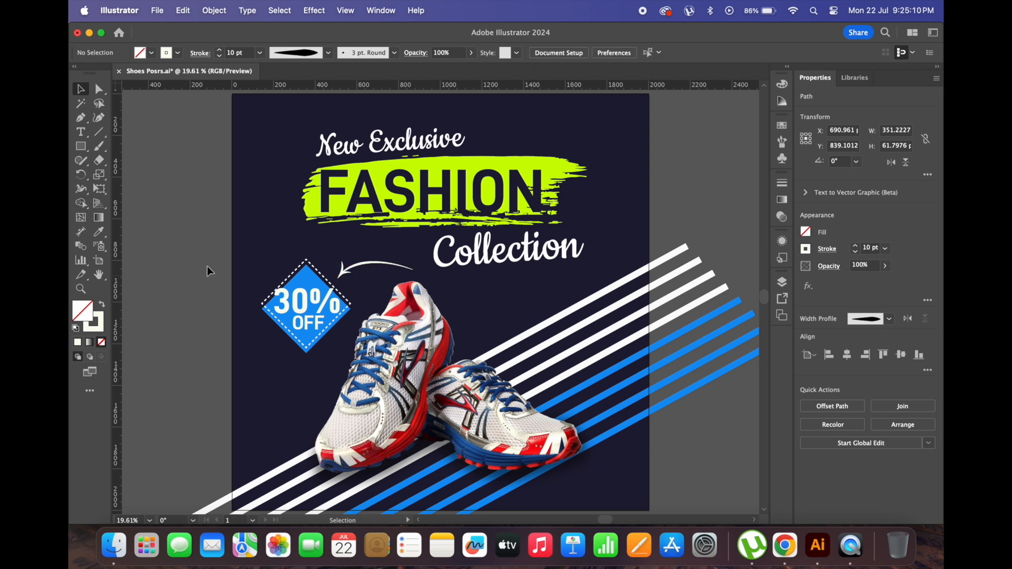
Step: Shorten and steepen the arched path by moving its shoe-side anchor to X 806, Y 863 px and lengthening its handle, and save the file
click(380, 264)
key(a)
scroll(371, 278, up, 4)
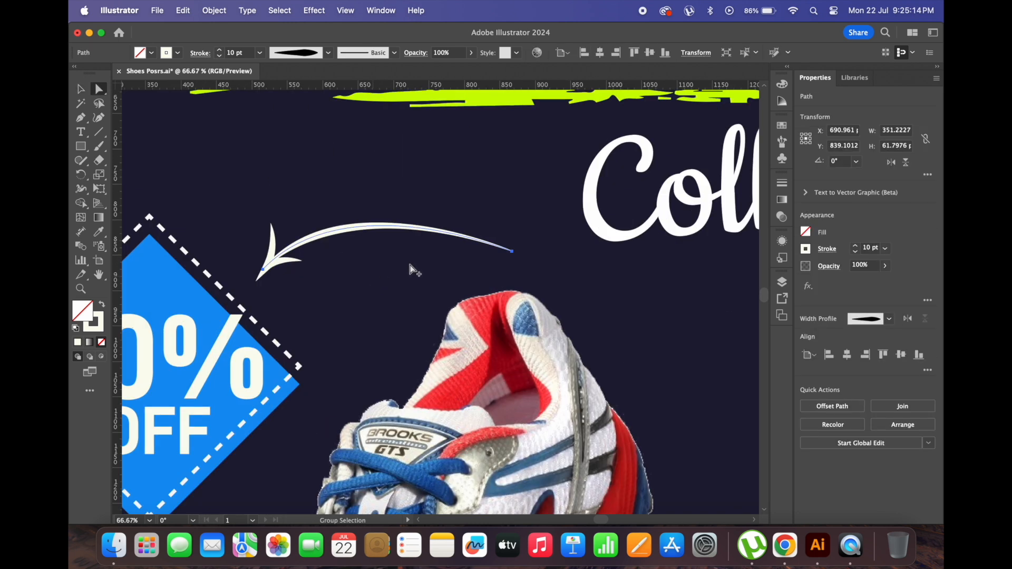
drag(509, 252, 467, 265)
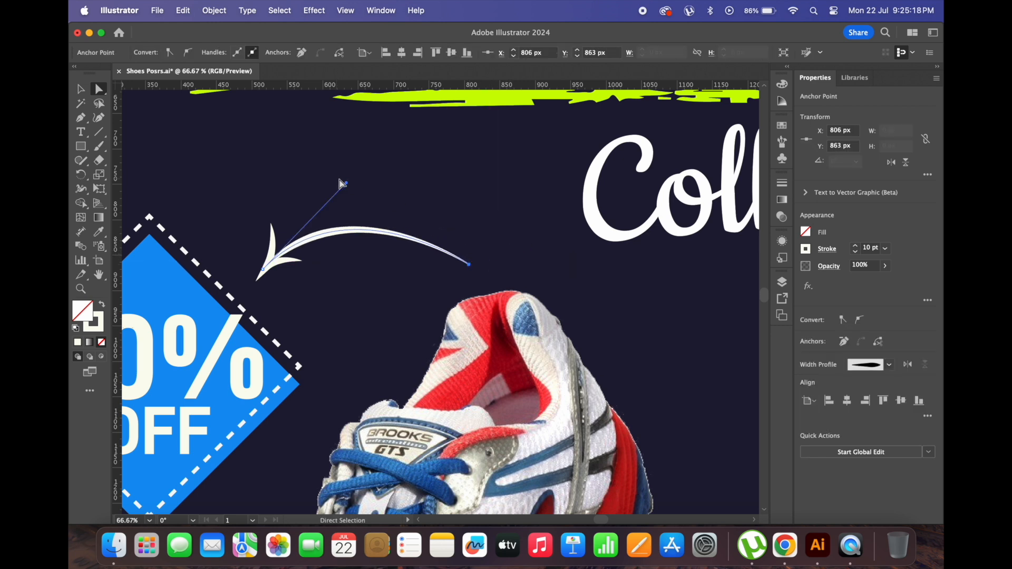
drag(346, 184, 375, 140)
key(v)
key(super+0)
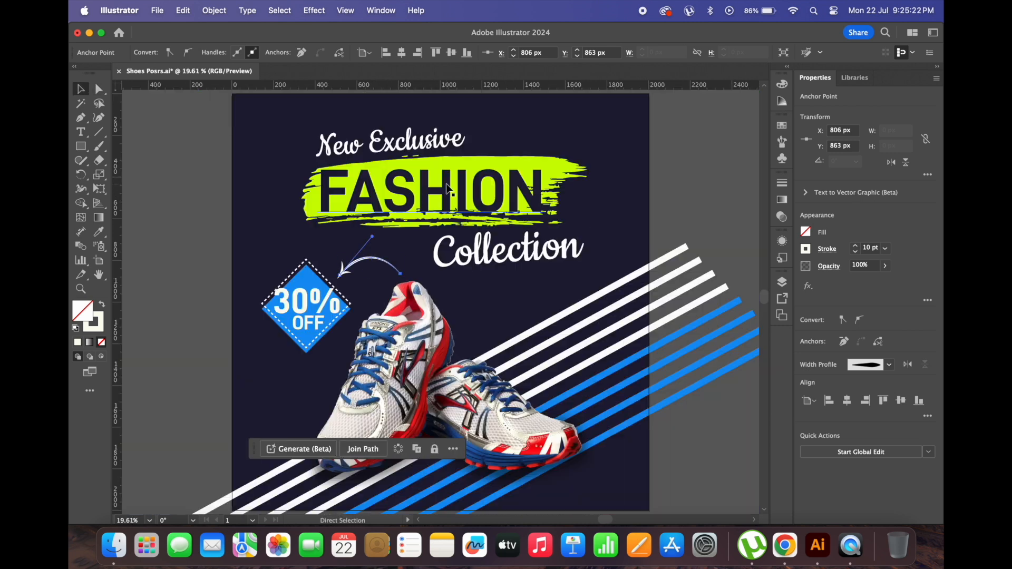
click(200, 214)
key(super+s)
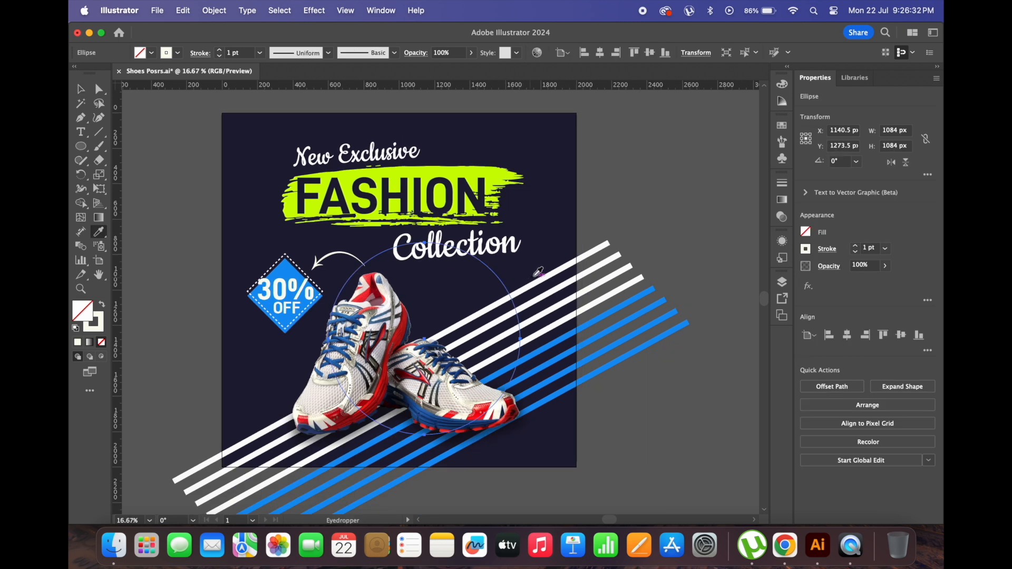
Step: Fill the large circle over the shoes with the blue sampled from a diagonal stripe, without a stroke
click(639, 300)
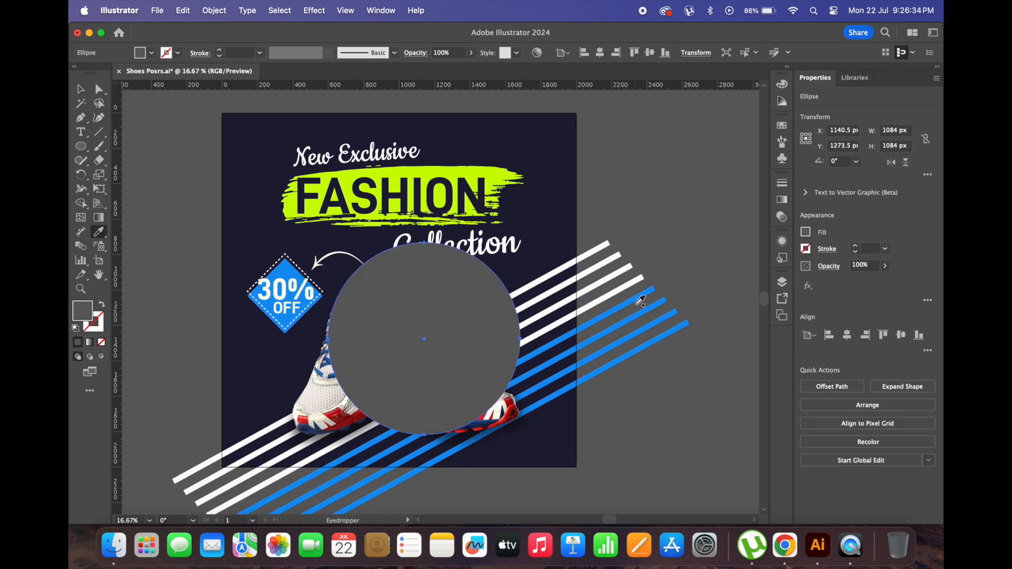
click(635, 296)
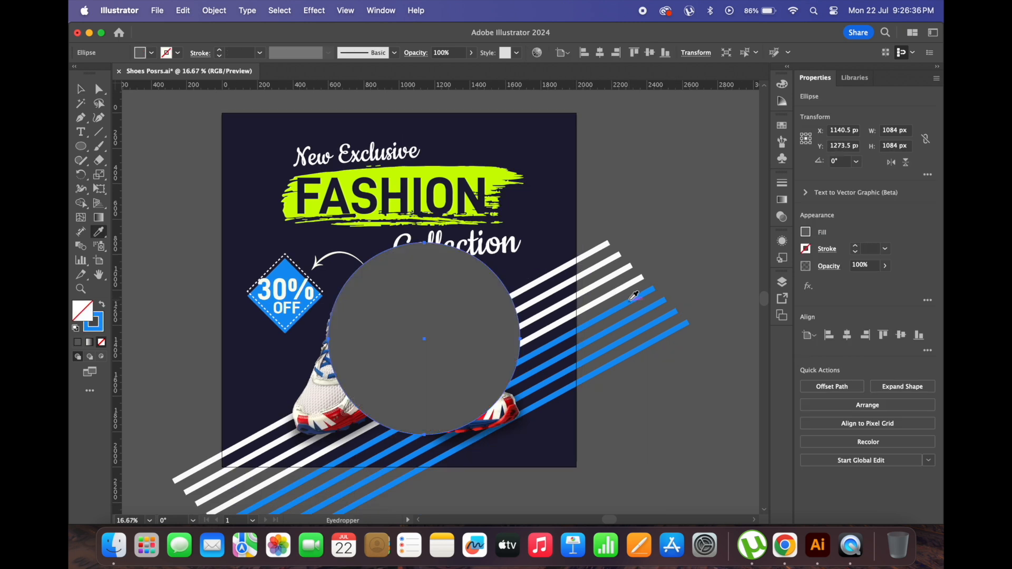
key(v)
click(101, 307)
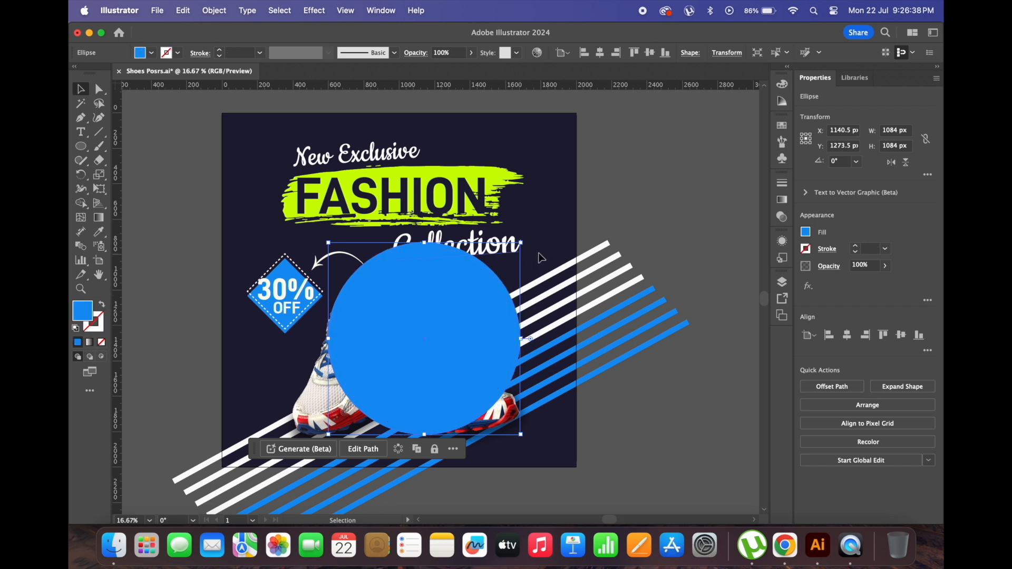
Step: Arrange the blue circle behind the shoes and stripes, just above the background, and move it clear of the artboard
drag(451, 280, 427, 280)
key(super+shift+bracketleft)
key(super+bracketright)
key(super+minus)
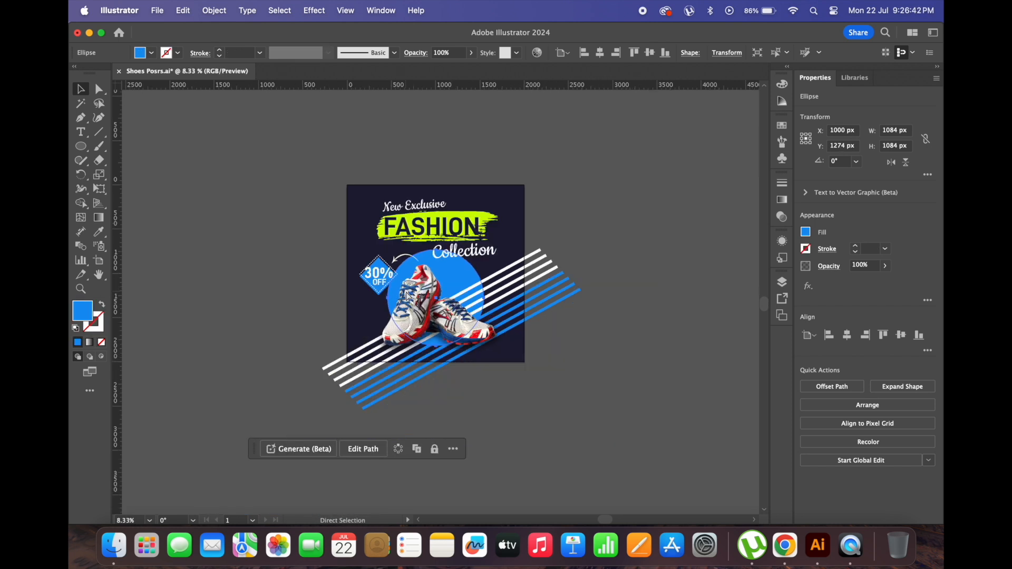
drag(441, 268, 633, 268)
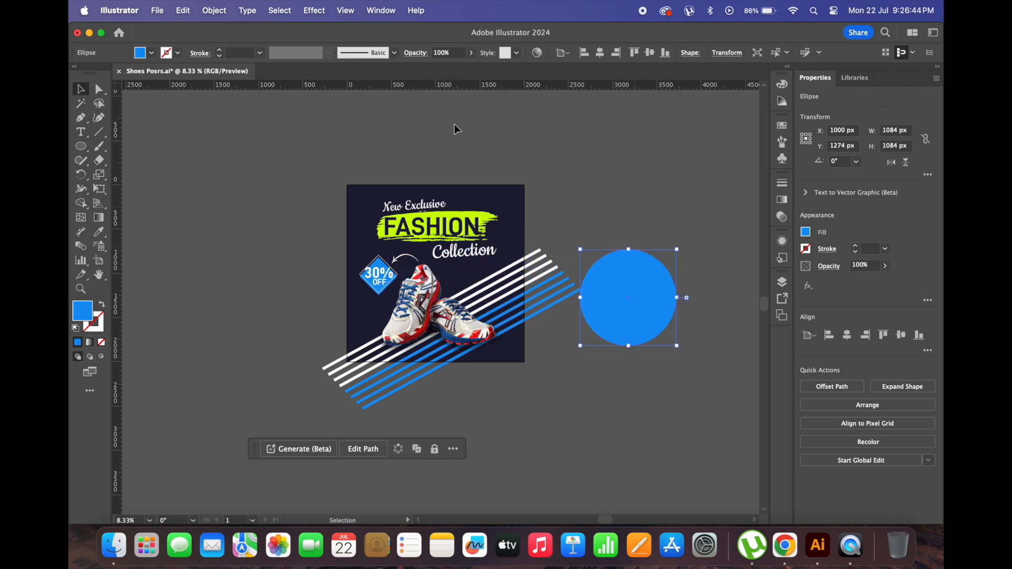
click(374, 13)
mouse_move(320, 15)
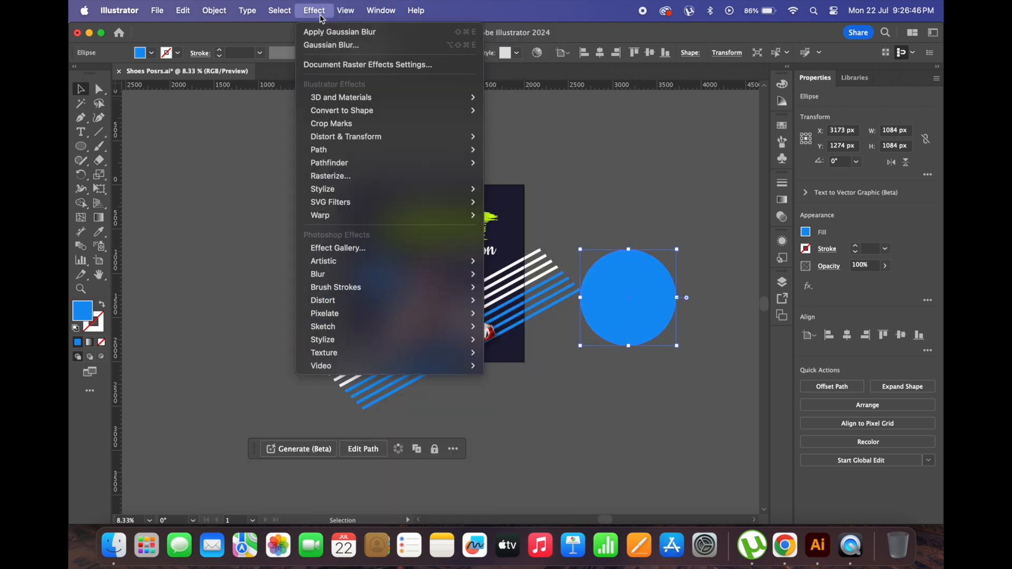
click(324, 64)
click(521, 412)
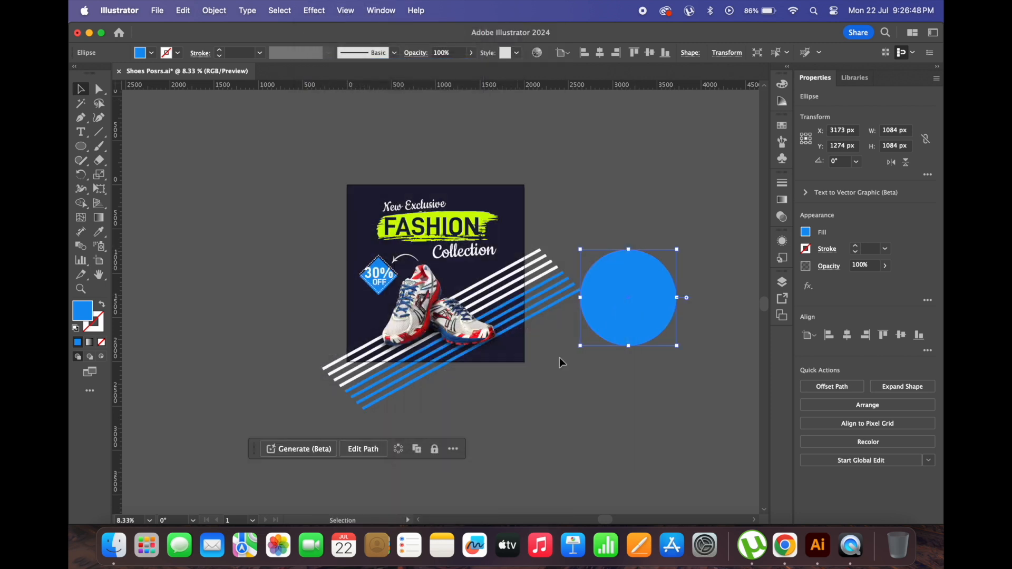
Step: Apply a Gaussian Blur of about 228 px to the circle and place it behind the shoes at about X 1029, Y 1470 px
click(313, 10)
mouse_move(388, 273)
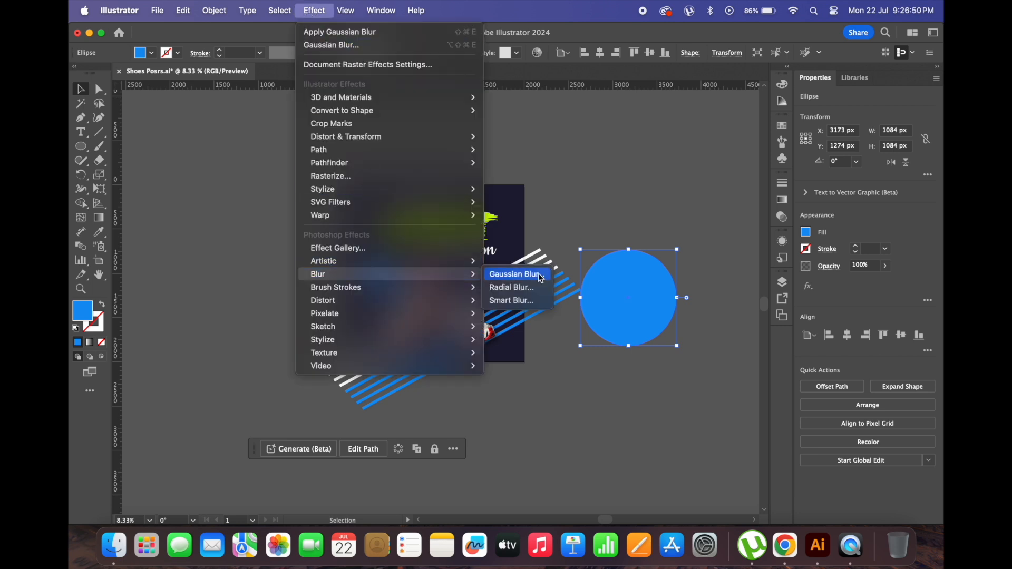
click(533, 269)
click(509, 266)
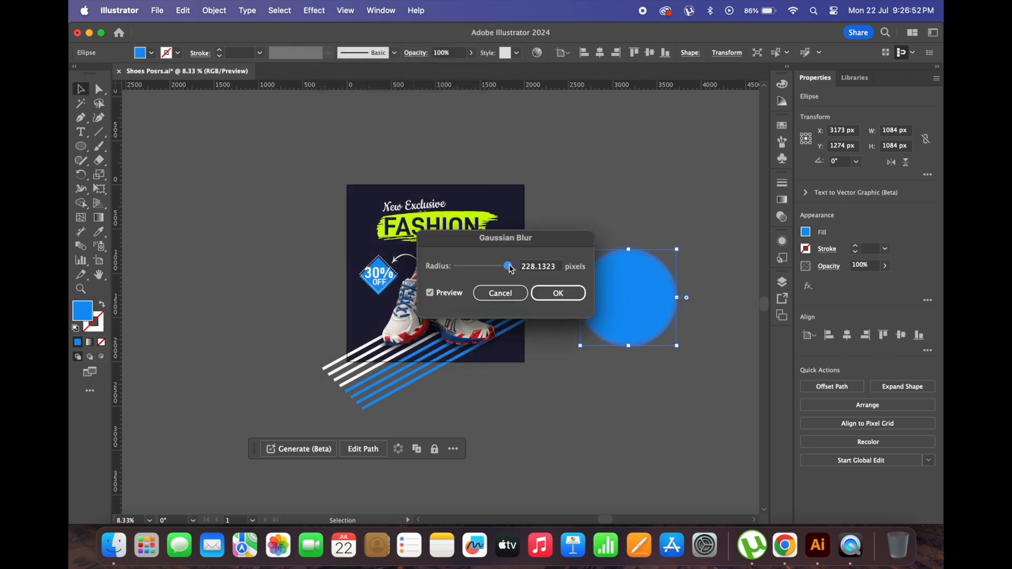
drag(548, 240, 425, 233)
click(433, 286)
click(662, 410)
drag(632, 295, 476, 302)
Step: Try a white fill on the blurred circle by sampling the Collection lettering
key(i)
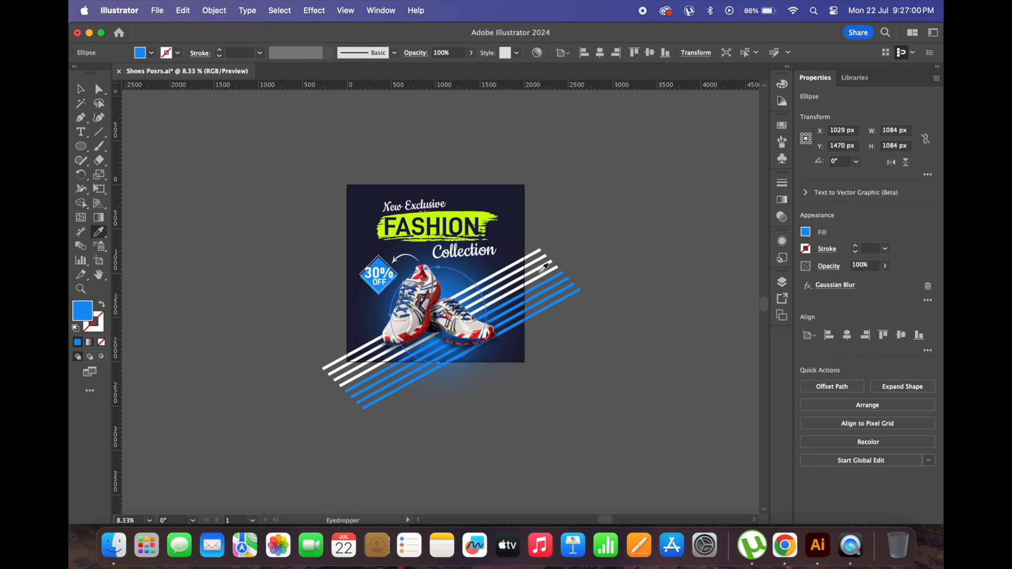
click(462, 251)
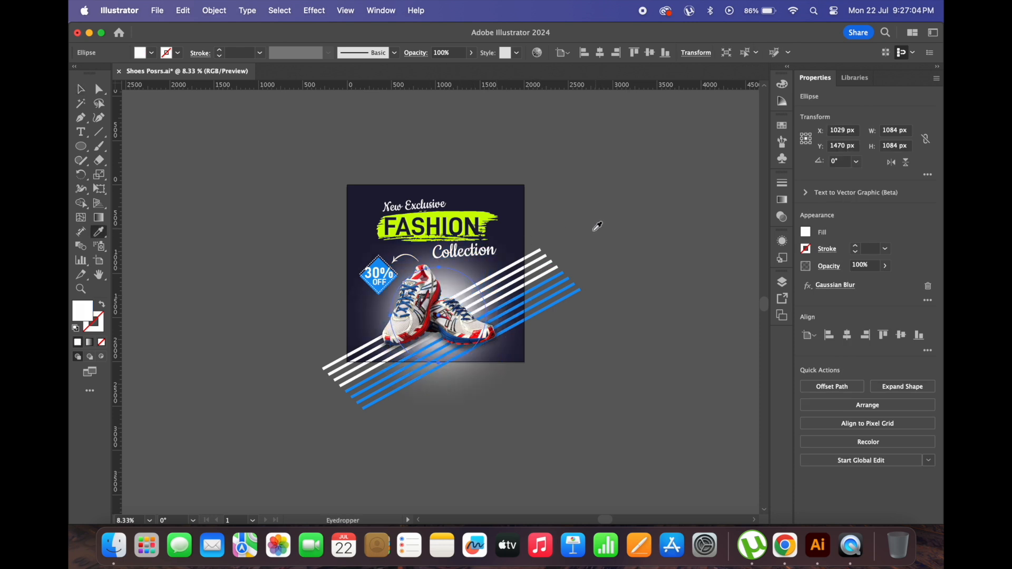
key(v)
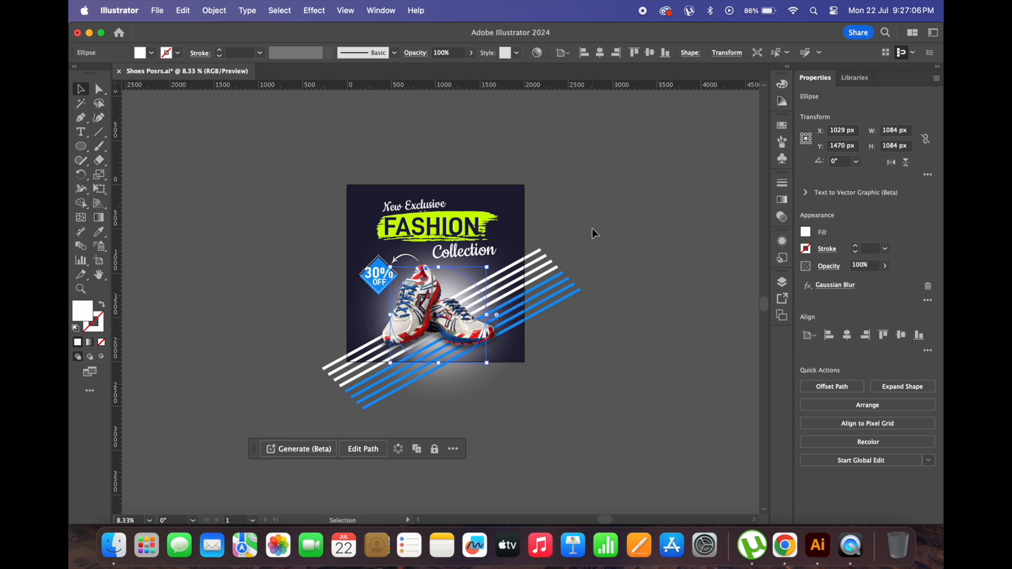
Step: Recolour the blurred circle with the blue sampled from the discount diamond
key(i)
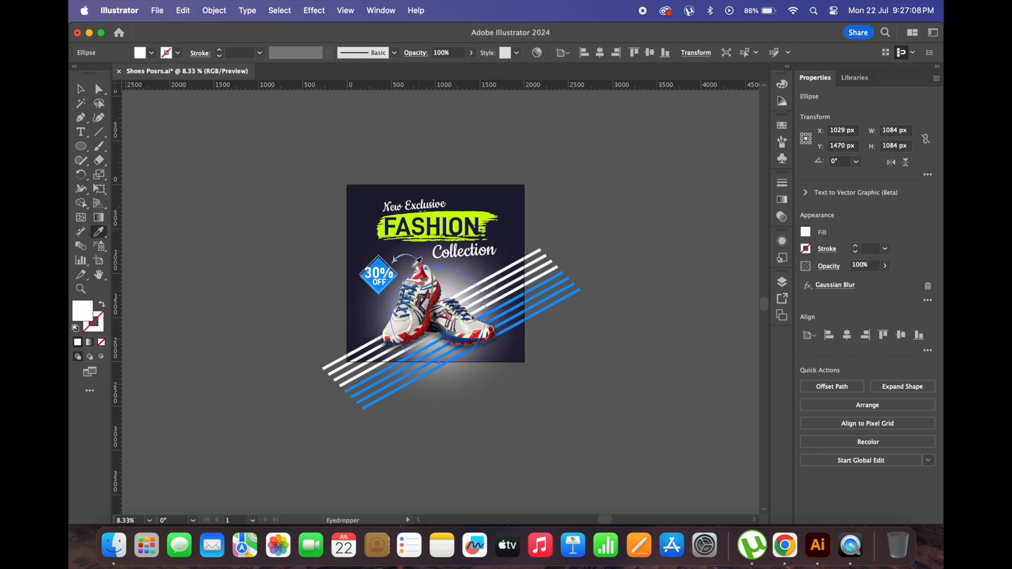
scroll(358, 265, up, 5)
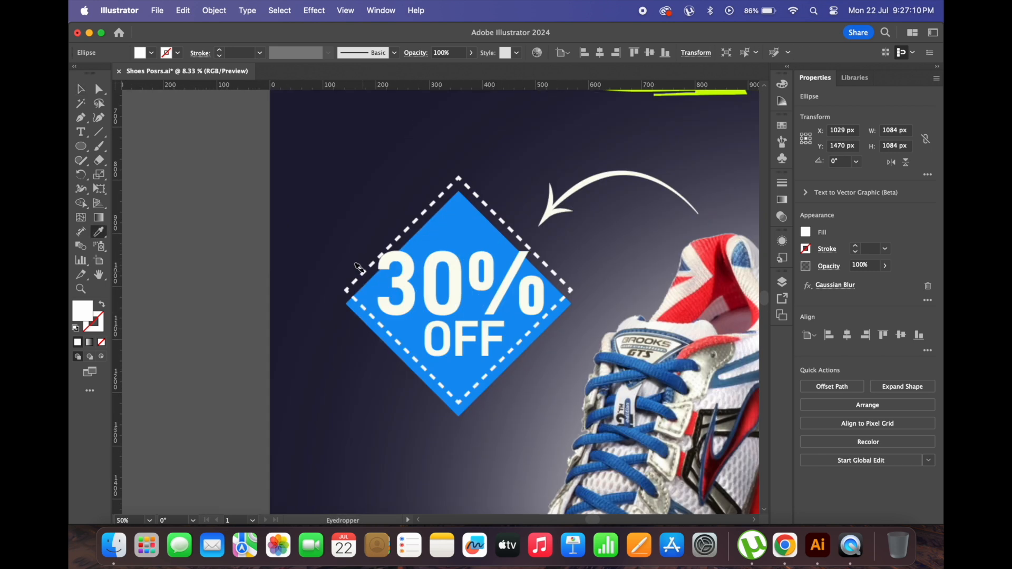
click(360, 301)
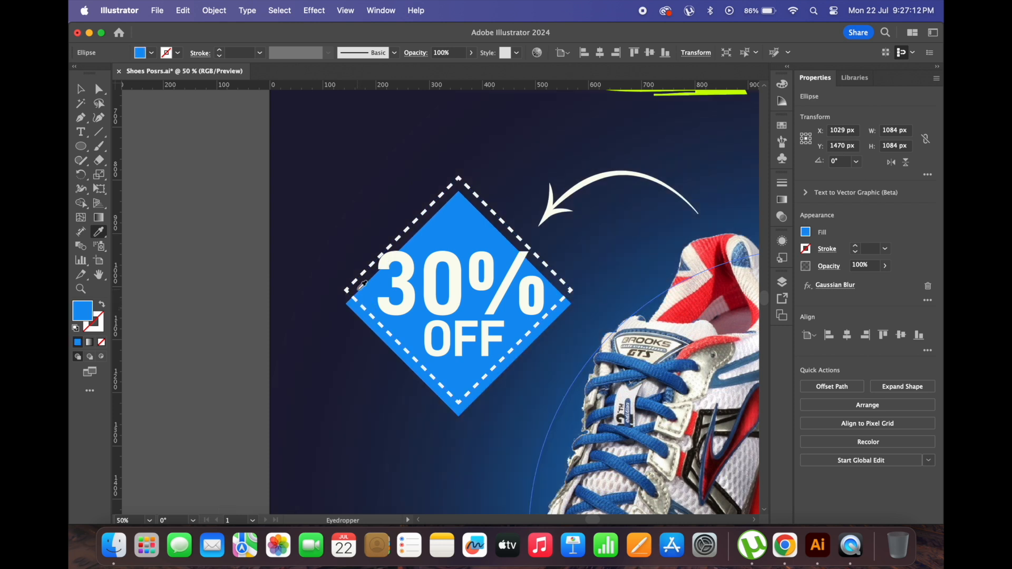
scroll(362, 293, down, 3)
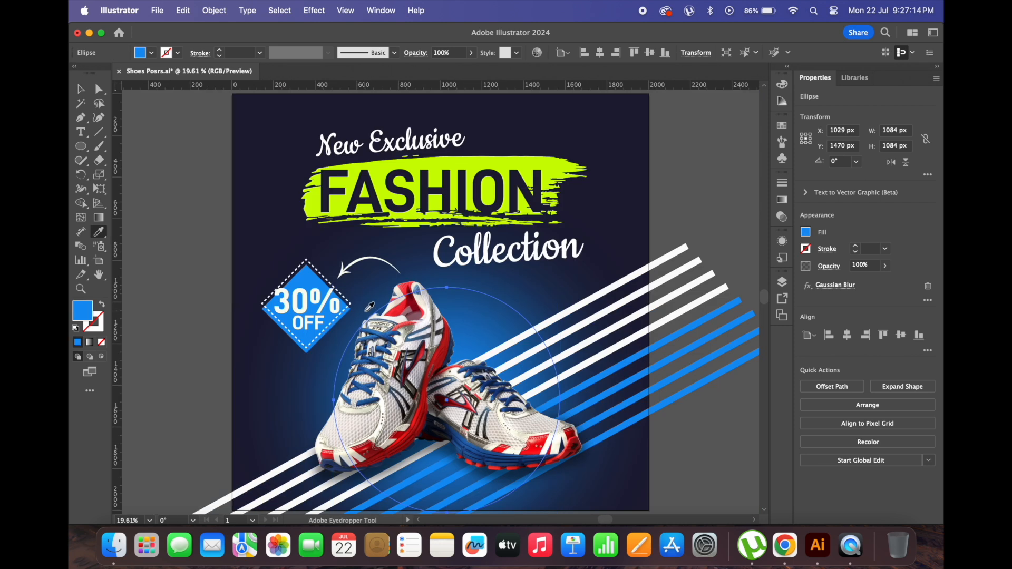
Step: Resize the blurred blue circle to about 1070 px across and move it slightly higher behind the shoes
key(v)
drag(536, 307, 537, 306)
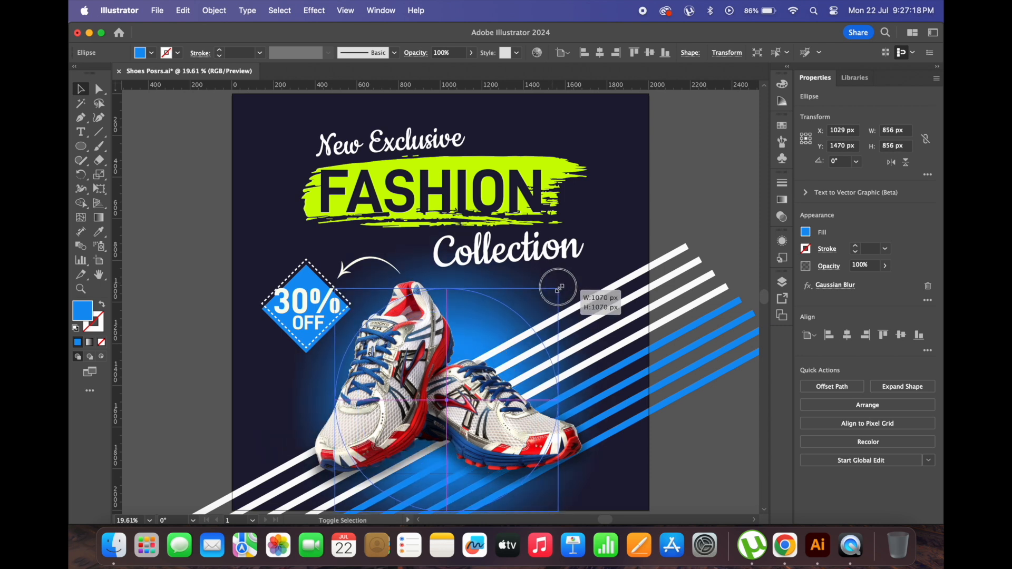
click(725, 165)
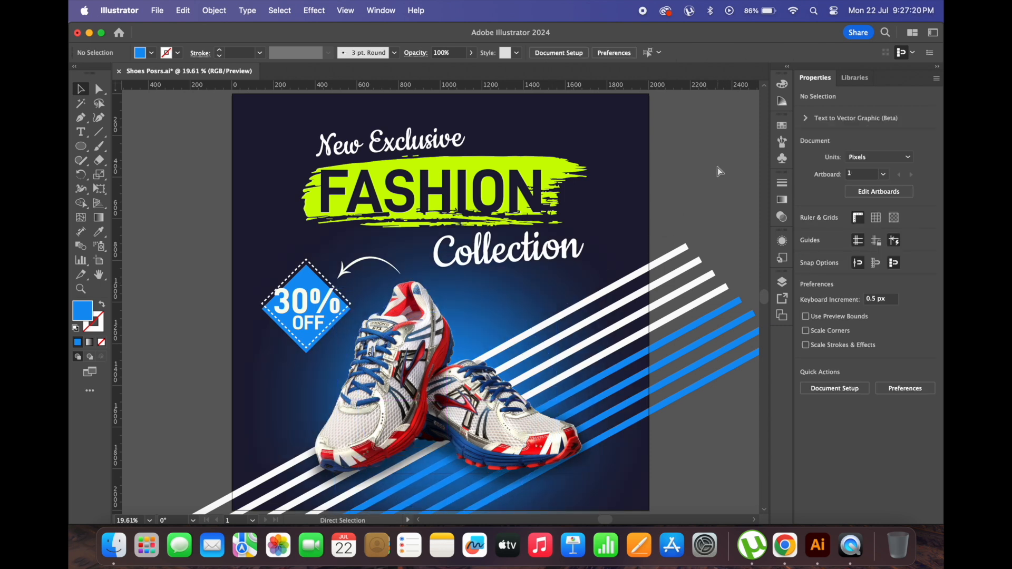
key(super+minus)
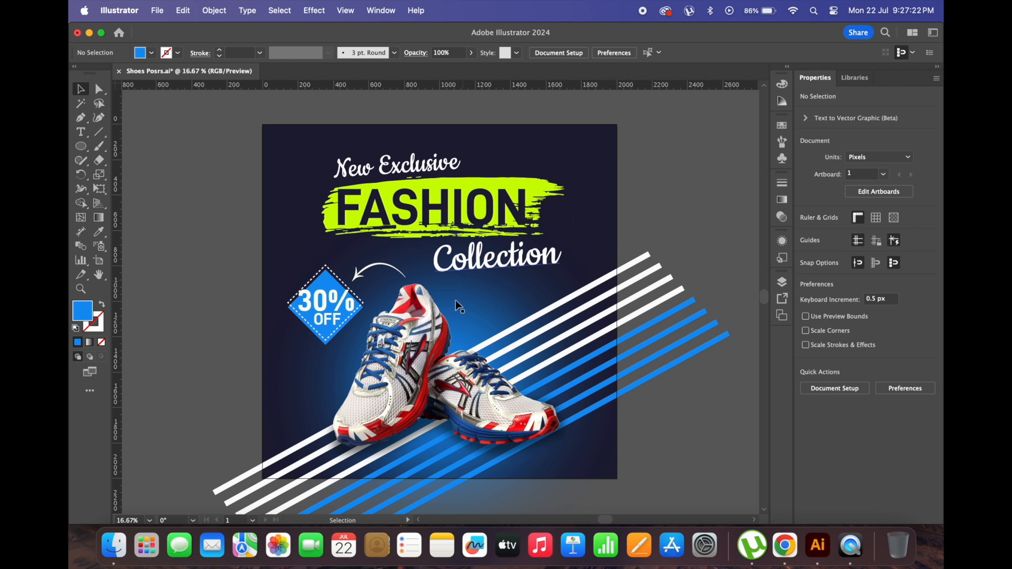
click(465, 285)
drag(465, 285, 518, 262)
click(687, 223)
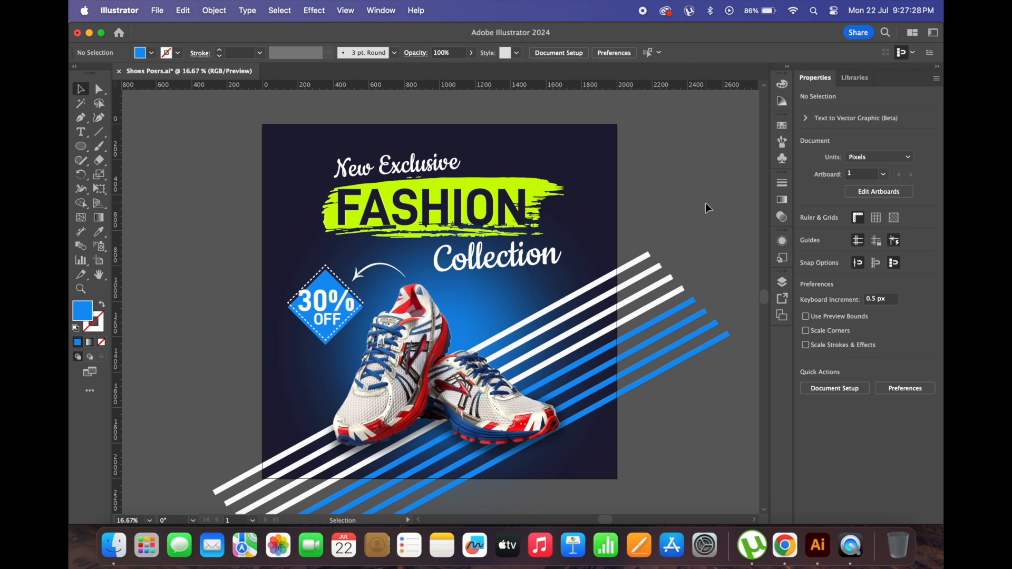
drag(700, 204, 675, 196)
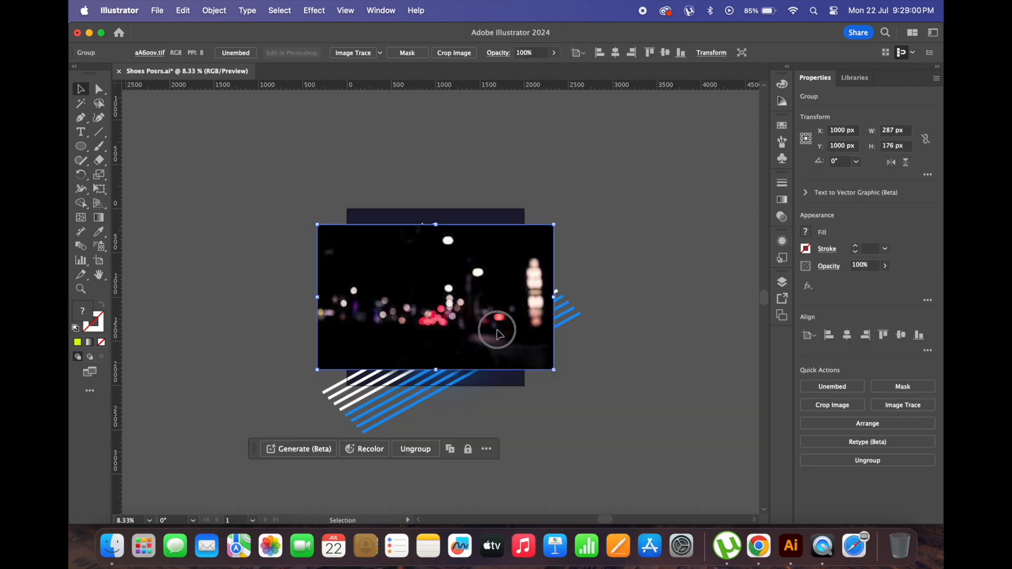
Step: Set the night bokeh photo's blend mode to Screen and position it over the poster at about X 1000, Y 805 px
drag(497, 333, 497, 304)
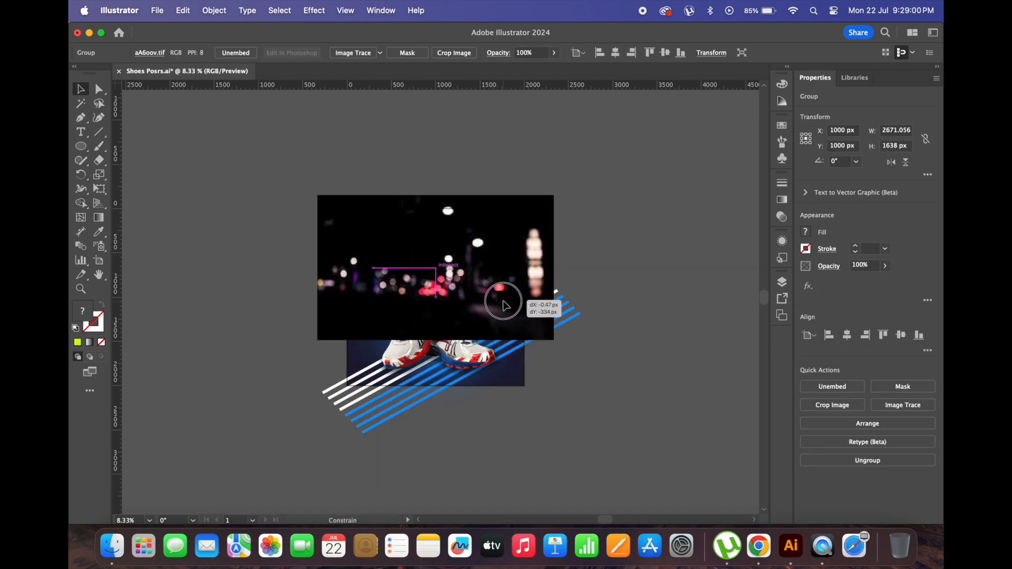
click(481, 53)
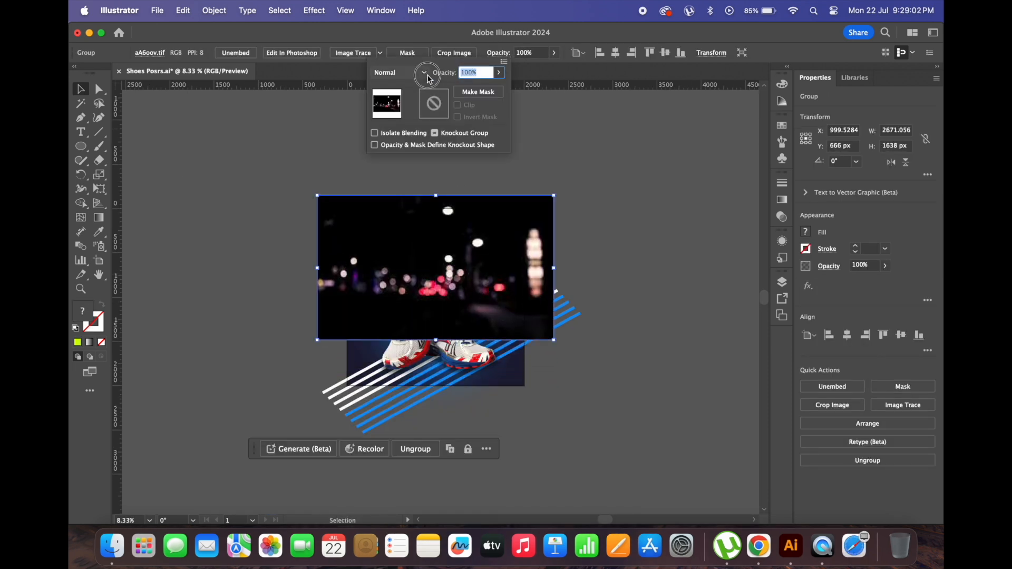
click(411, 72)
click(392, 153)
click(569, 212)
drag(533, 230, 533, 218)
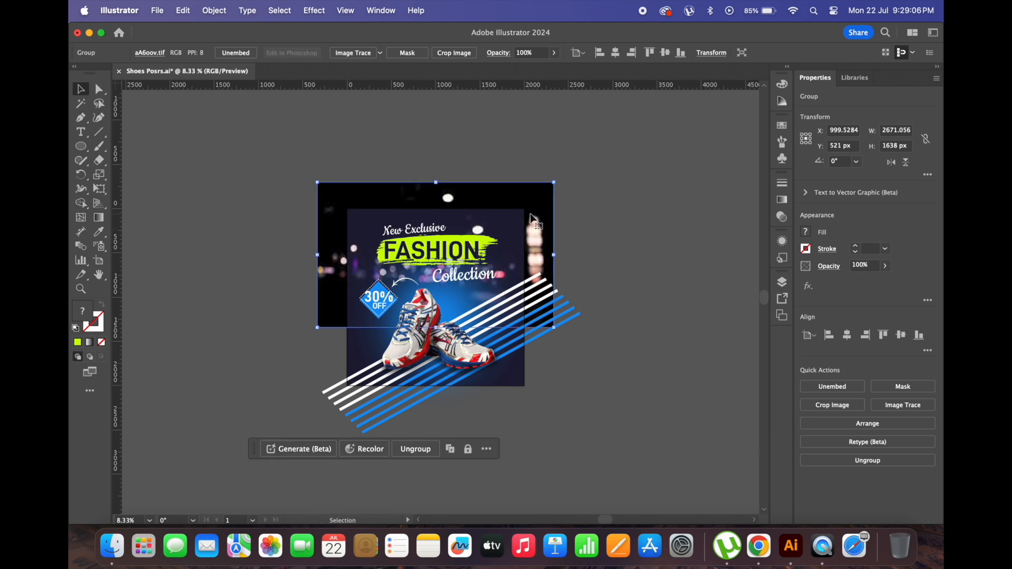
drag(555, 220, 564, 246)
click(603, 212)
Step: Enlarge the bokeh photo to about 3291 × 2018 px and position it at about X 1054, Y 995 px to cover the artboard
key(super+0)
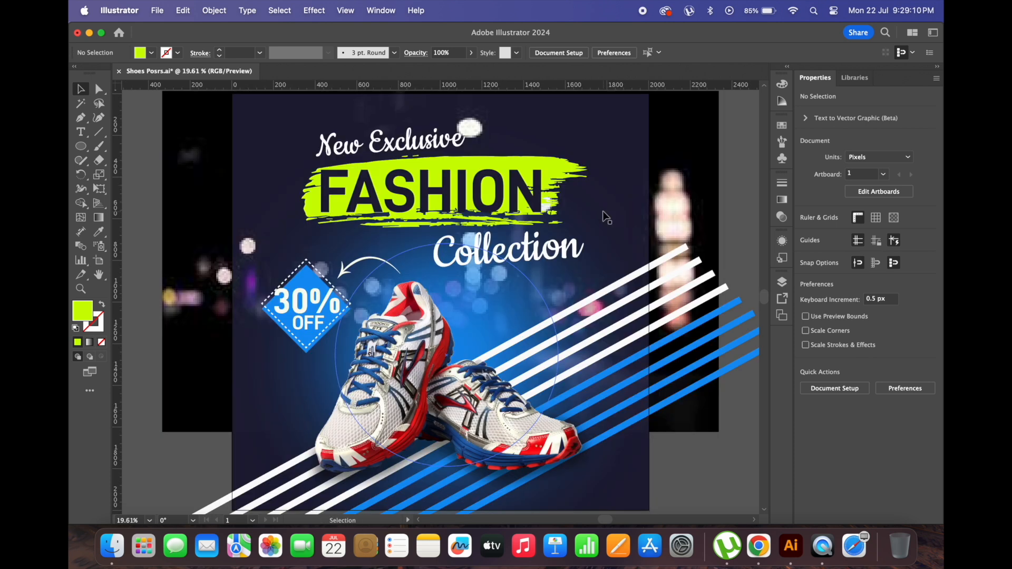
click(690, 210)
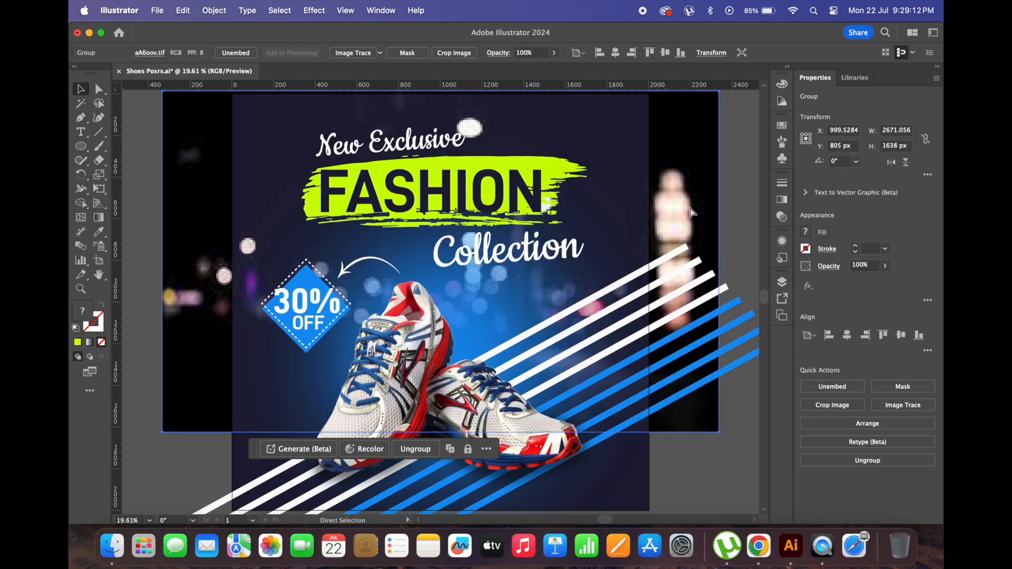
key(super+minus)
drag(677, 442, 754, 515)
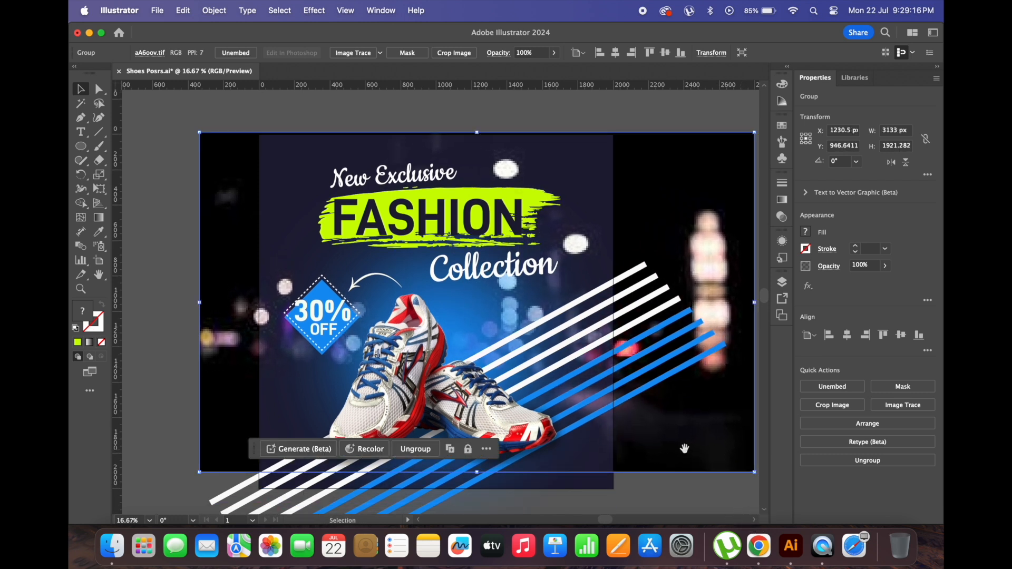
scroll(691, 456, down, 2)
scroll(691, 456, right, 3)
drag(719, 446, 747, 465)
click(625, 490)
drag(671, 406, 626, 406)
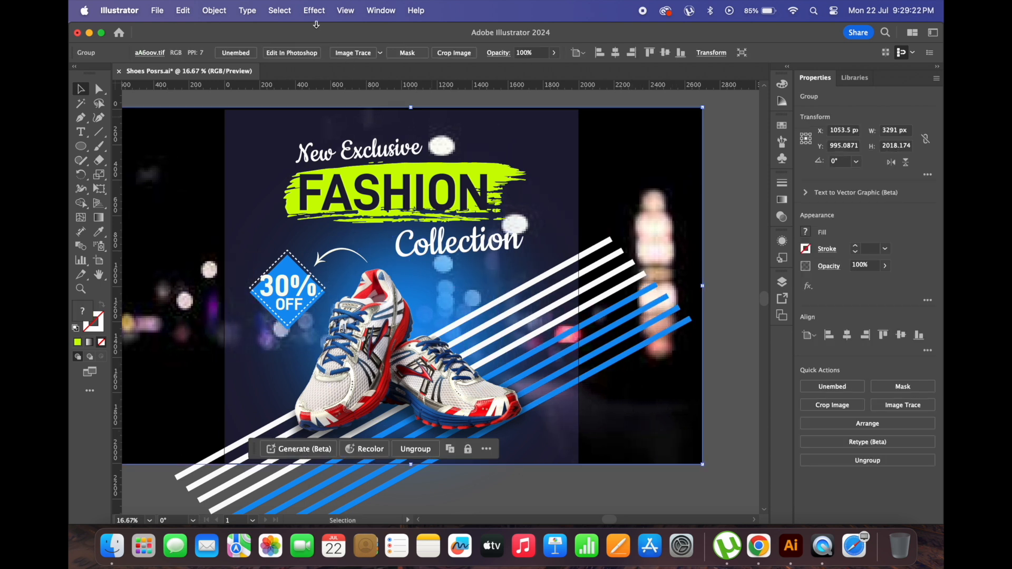
Step: Apply a light Gaussian Blur to the bokeh photo, with a much smaller radius than on the blue circle
click(314, 10)
mouse_move(403, 274)
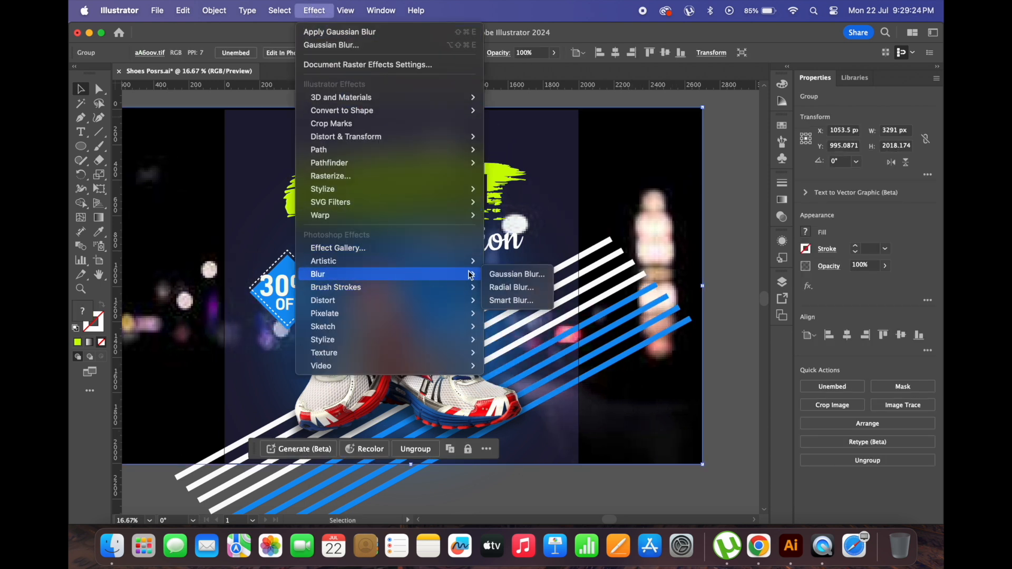
click(508, 272)
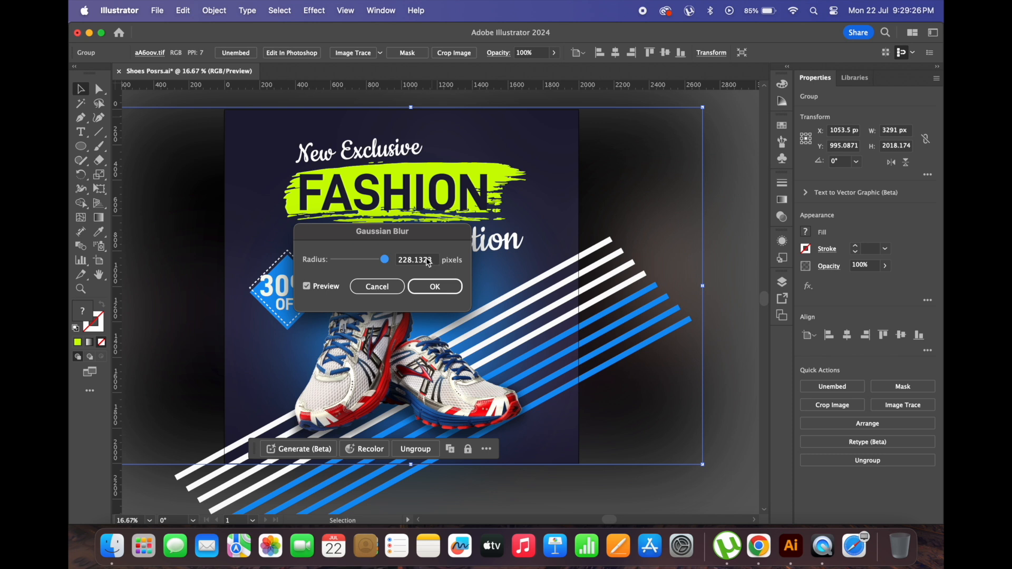
click(425, 286)
click(669, 486)
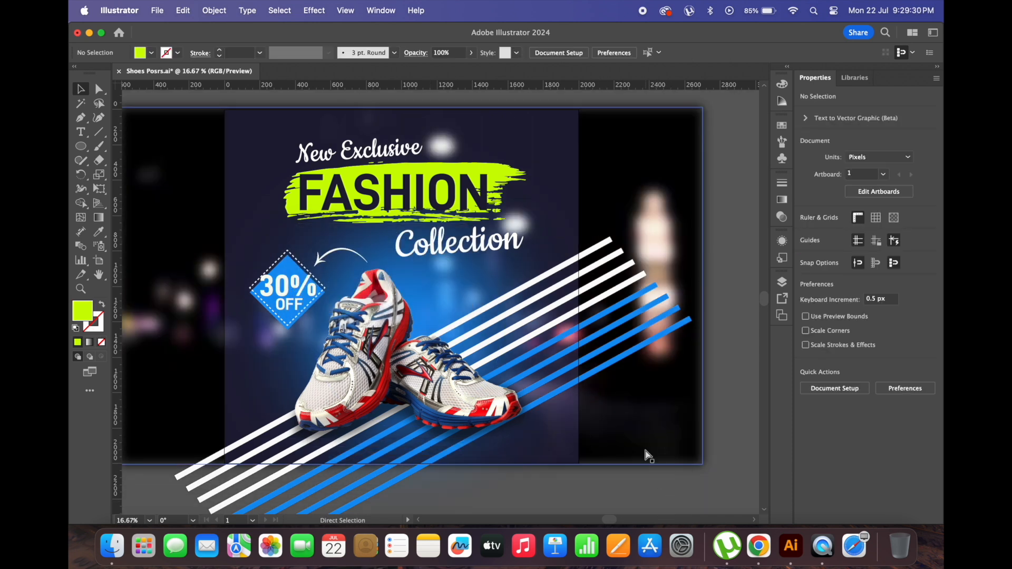
scroll(644, 445, up, 2)
scroll(622, 435, down, 2)
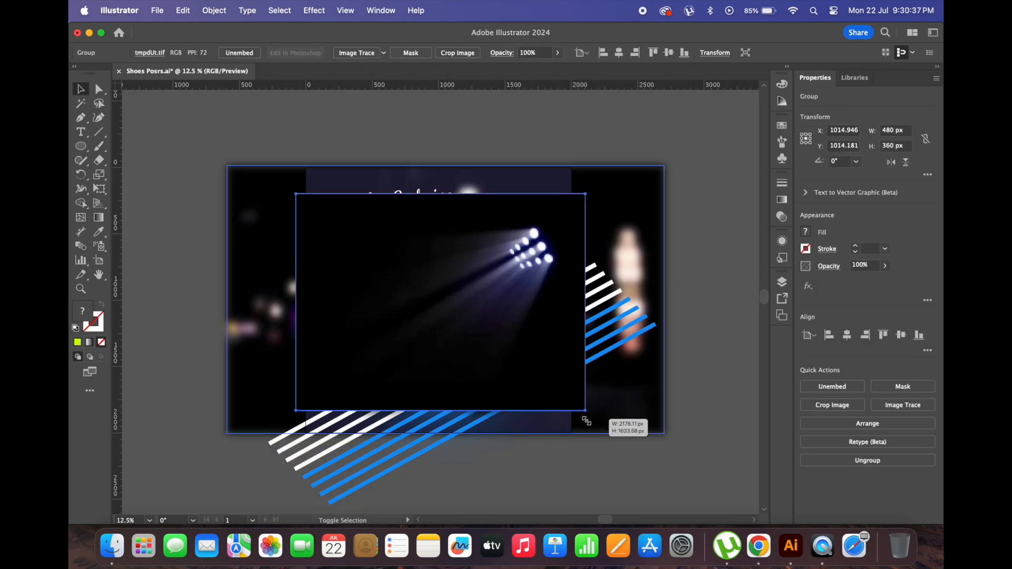
Step: Size the spotlight image to about 2178 × 1634 px and blend it in Screen mode over the poster's upper-right corner
drag(583, 416, 531, 314)
click(498, 54)
click(403, 73)
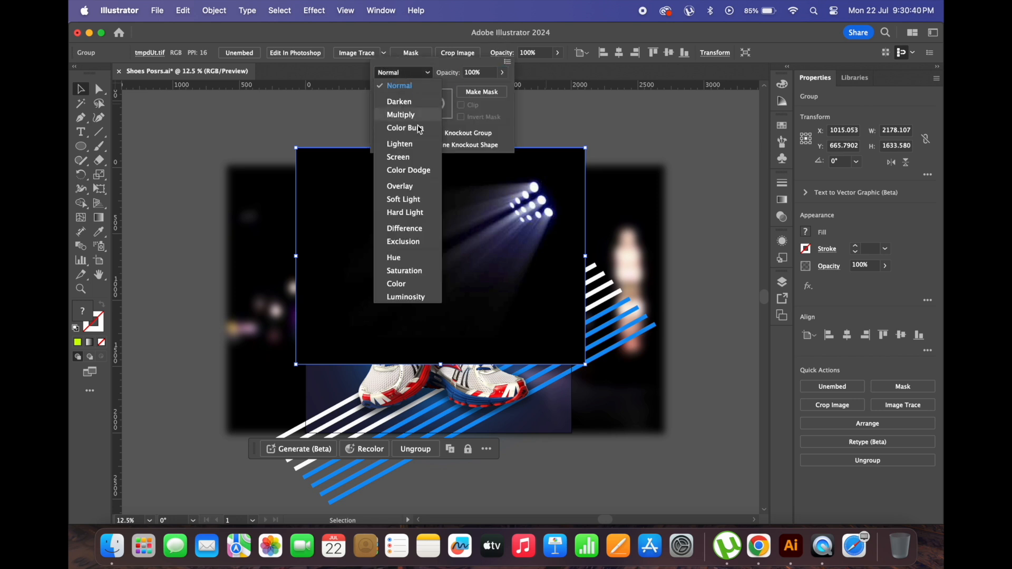
click(400, 156)
drag(551, 201, 579, 181)
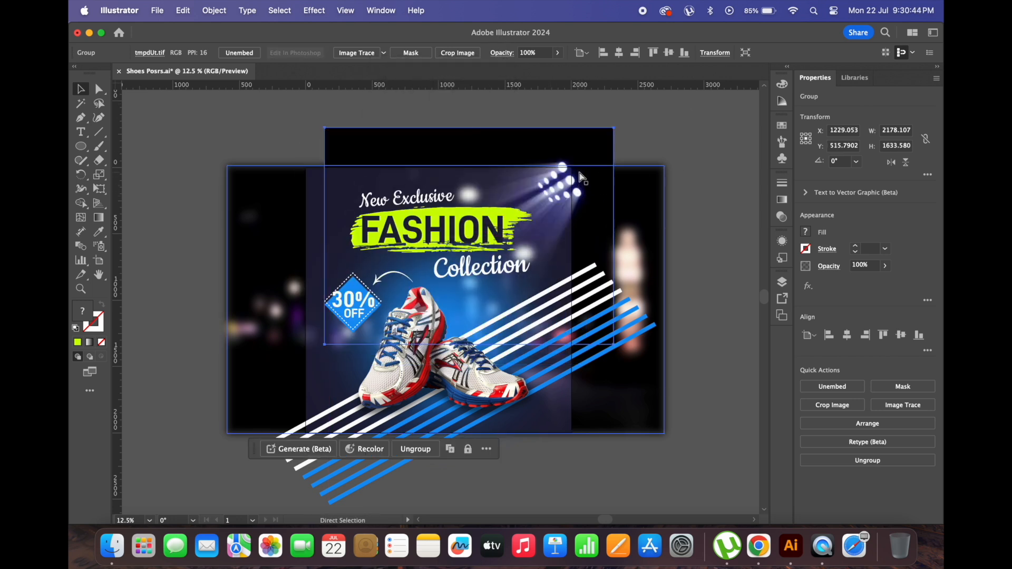
click(657, 143)
Step: Duplicate the spotlight image in place and reflect the copy across the vertical axis
click(603, 167)
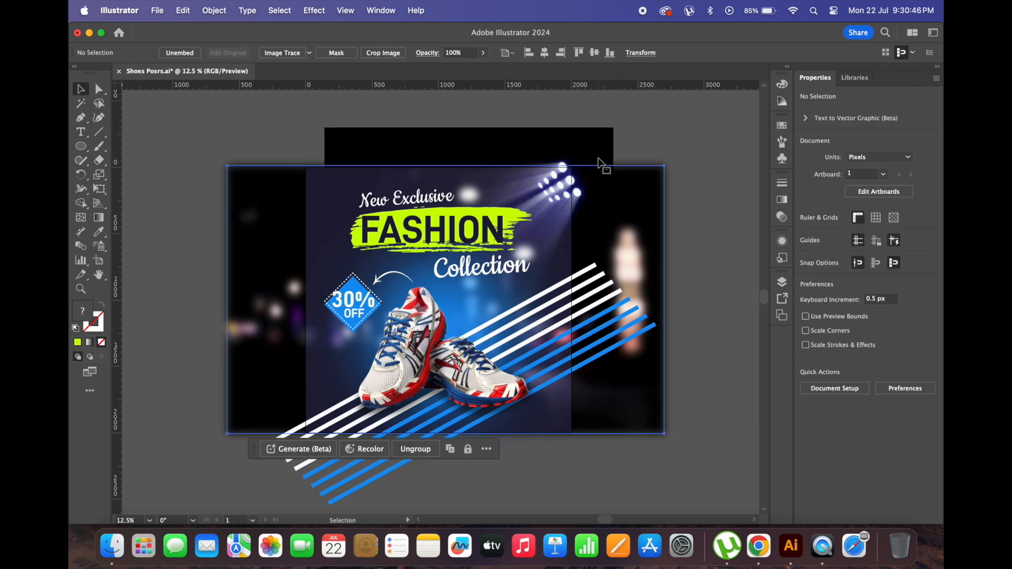
click(597, 148)
key(super+c)
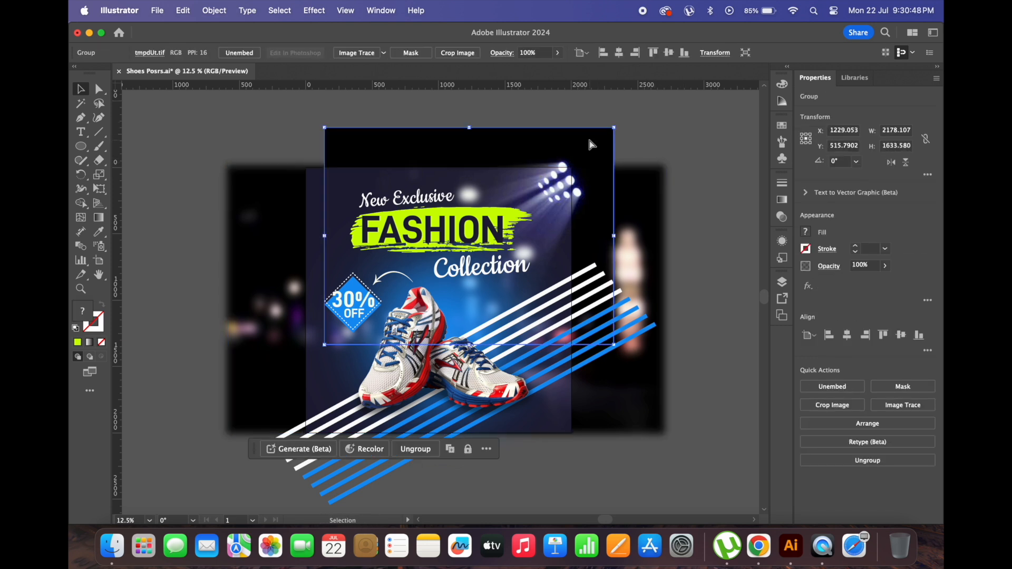
key(super+f)
right_click(590, 143)
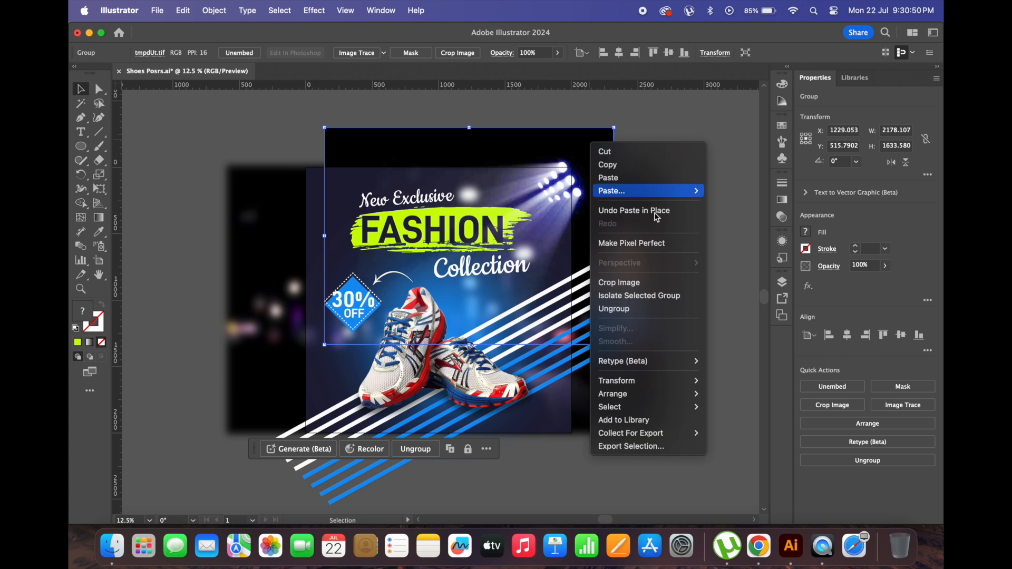
mouse_move(637, 381)
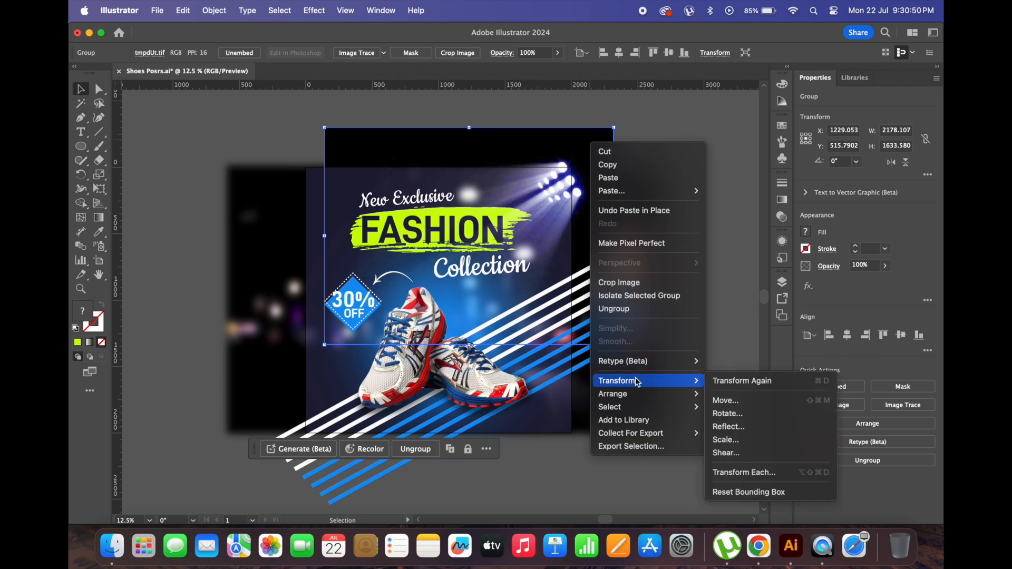
click(728, 426)
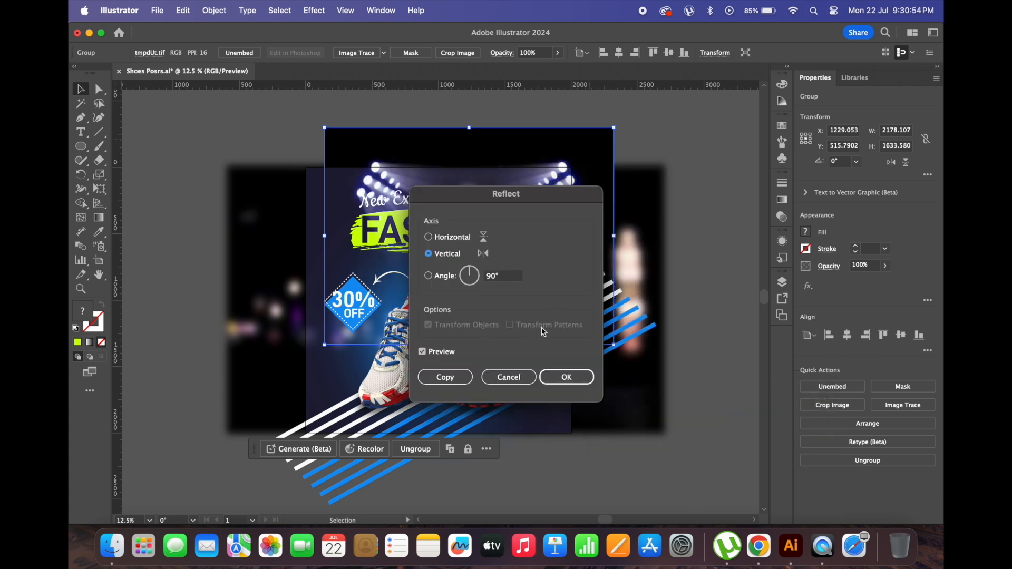
click(566, 377)
Step: Move the mirrored spotlight copy so its lamps sit at the poster's upper-left corner, opposite the original
drag(346, 158, 292, 140)
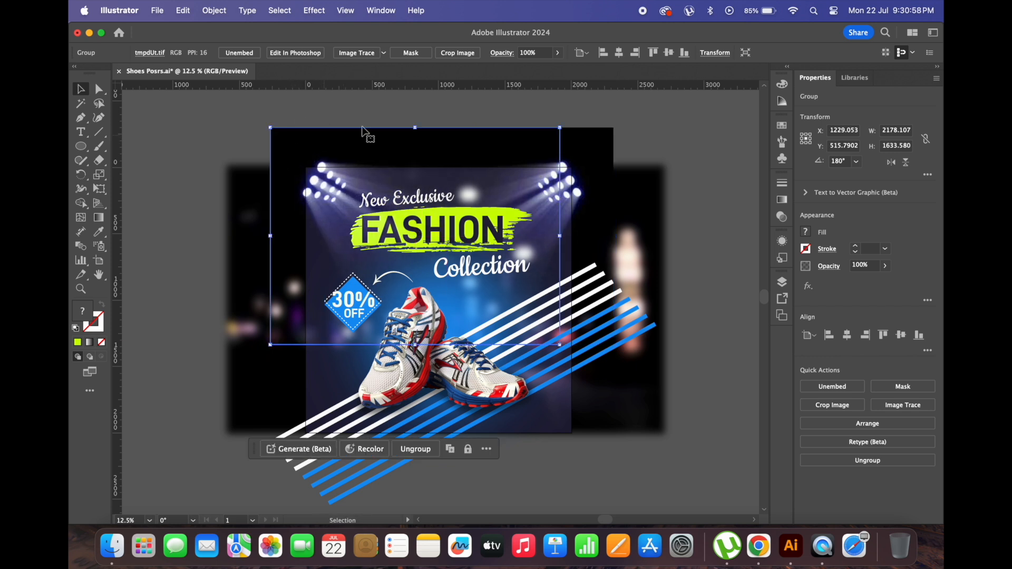
click(383, 101)
scroll(384, 101, up, 2)
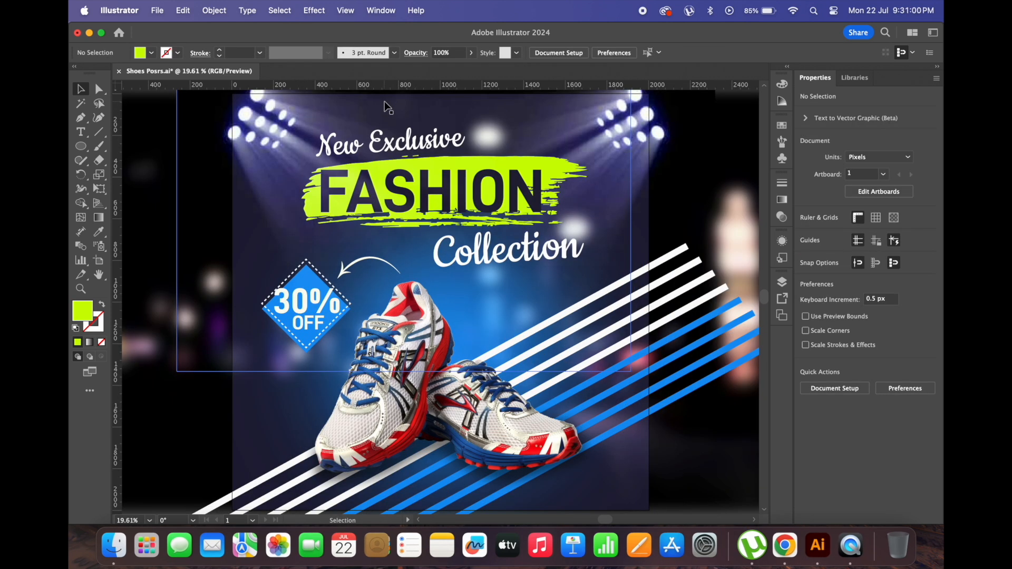
scroll(384, 100, down, 2)
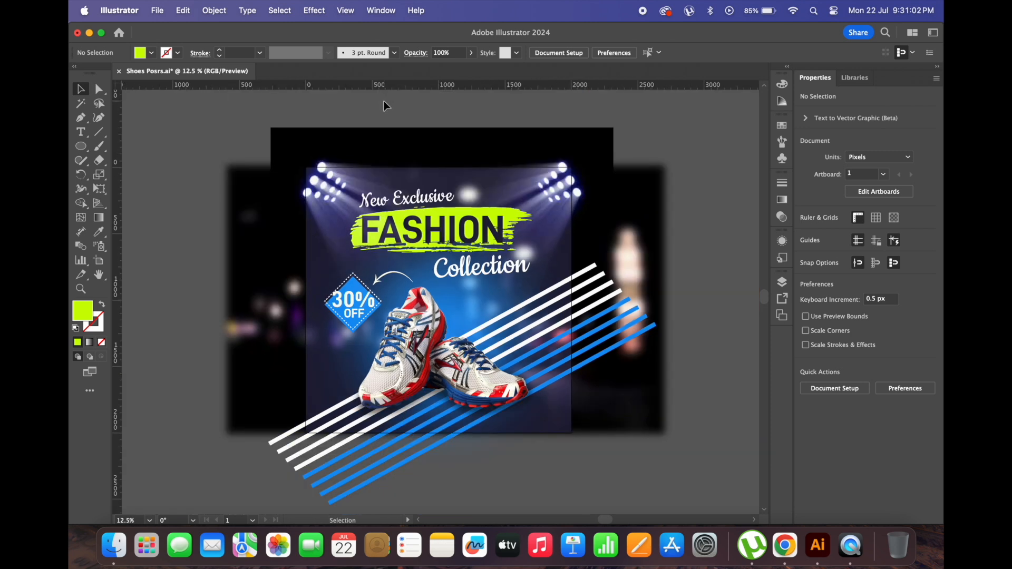